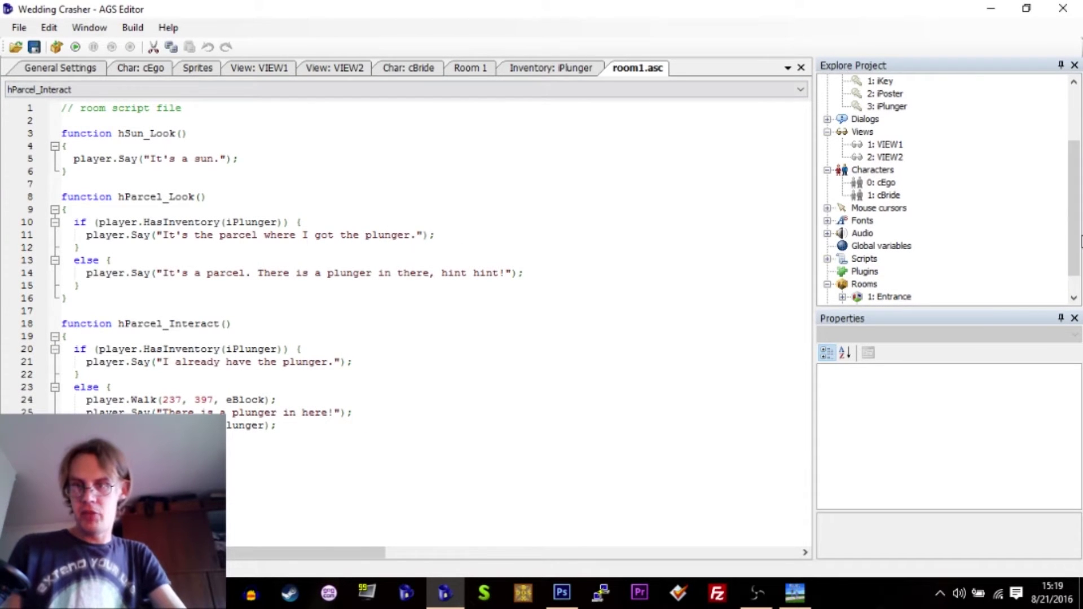
scroll(1081, 241, "down", 1)
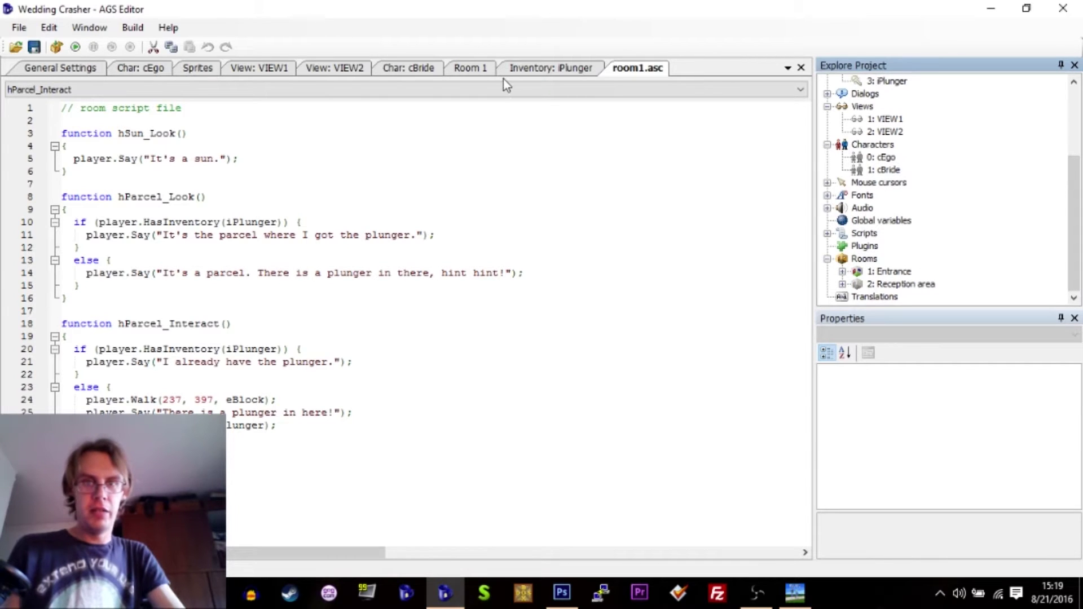
Step: Open Room 1 and keep its Walkable areas layer shown over the background
left_click(462, 69)
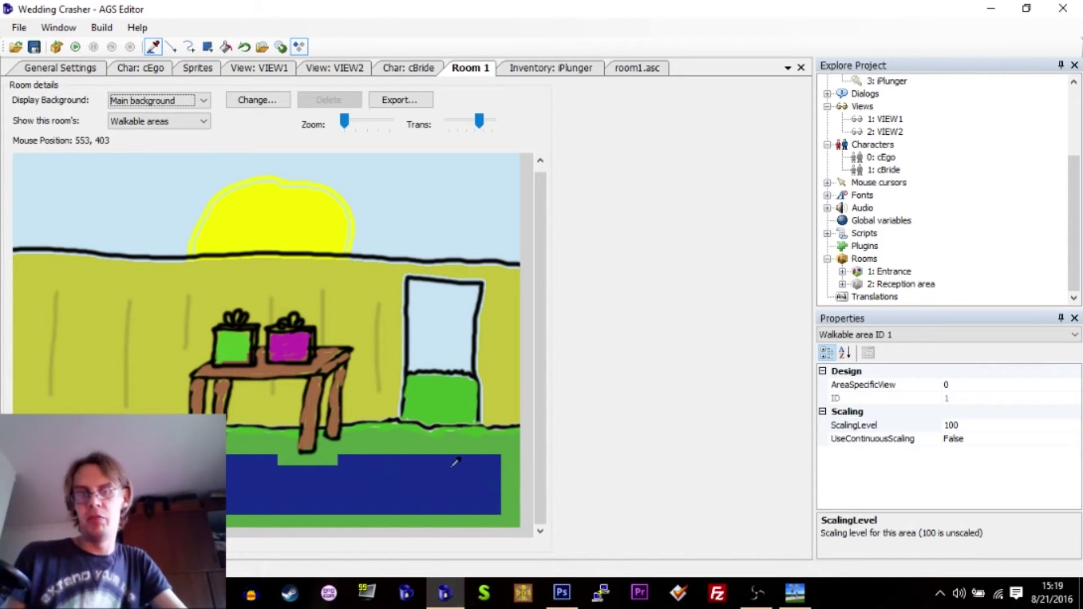
left_click(151, 127)
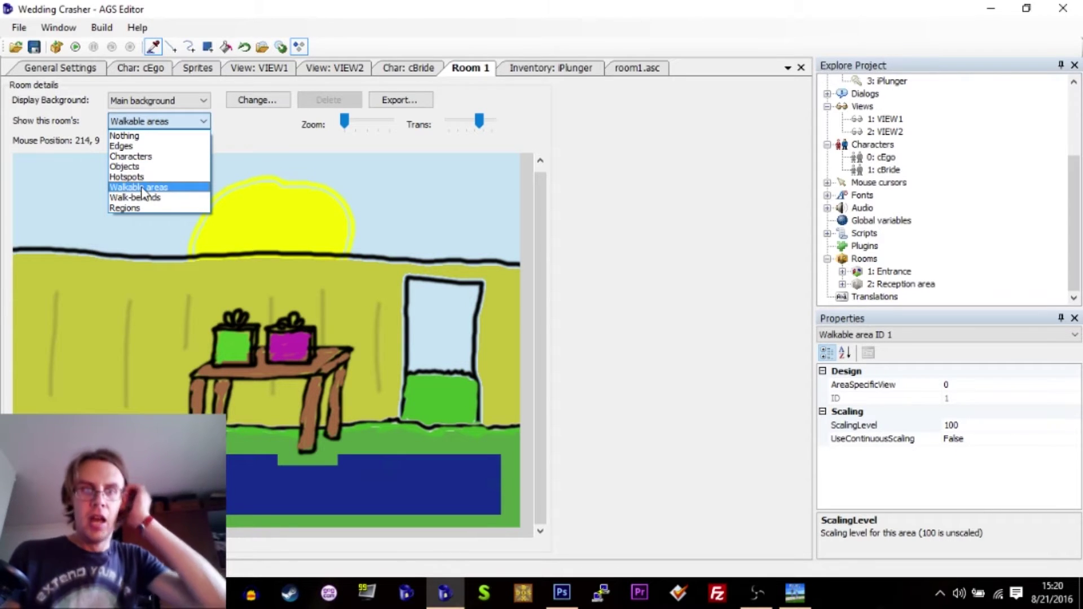
left_click(143, 188)
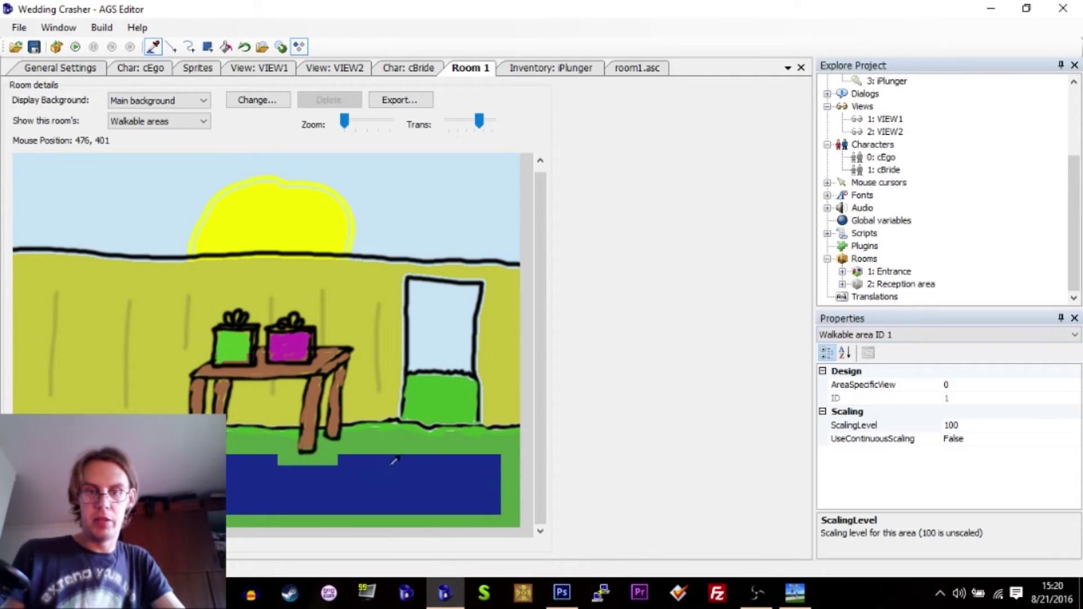
left_click(847, 335)
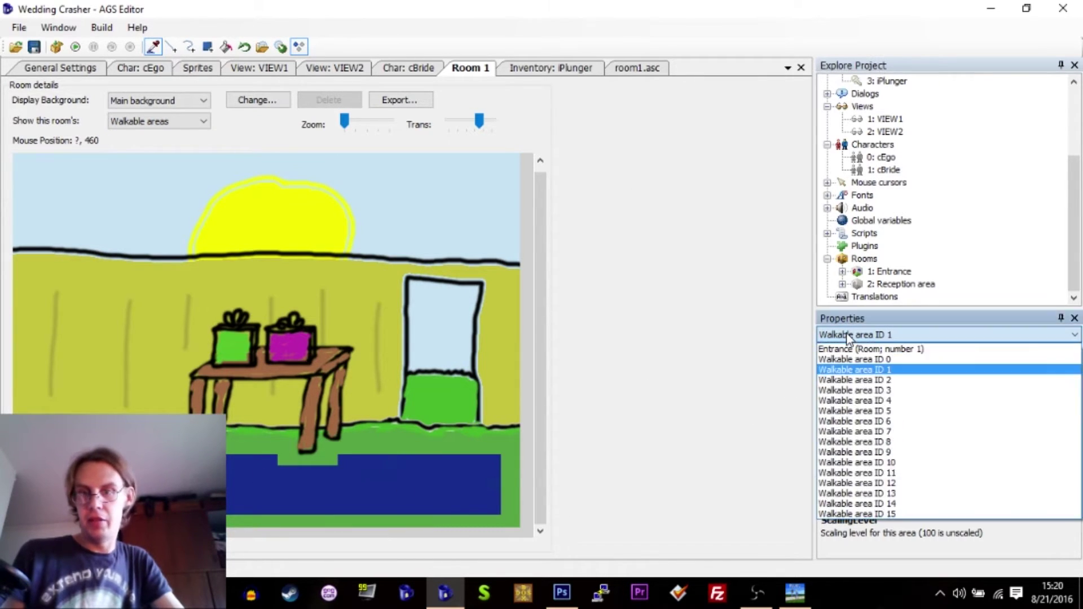
left_click(861, 381)
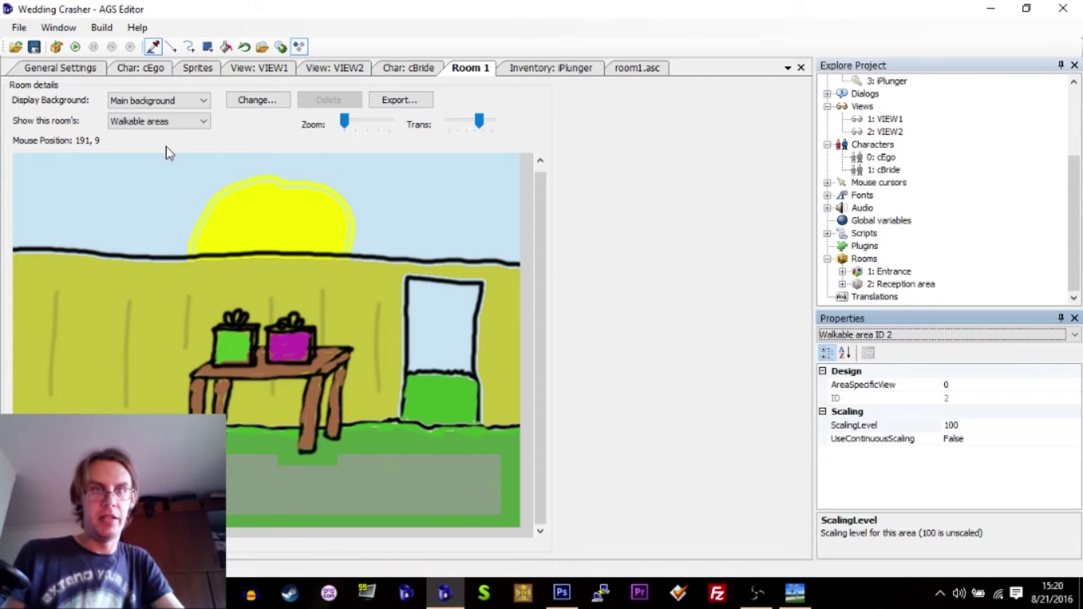
left_click(207, 47)
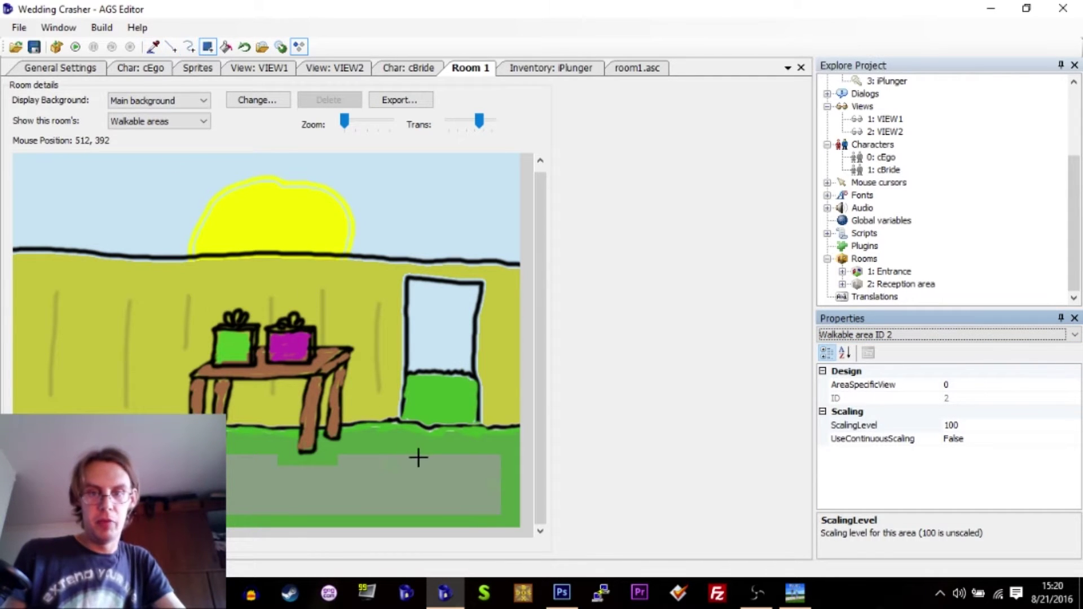
left_click(856, 335)
left_click(861, 375)
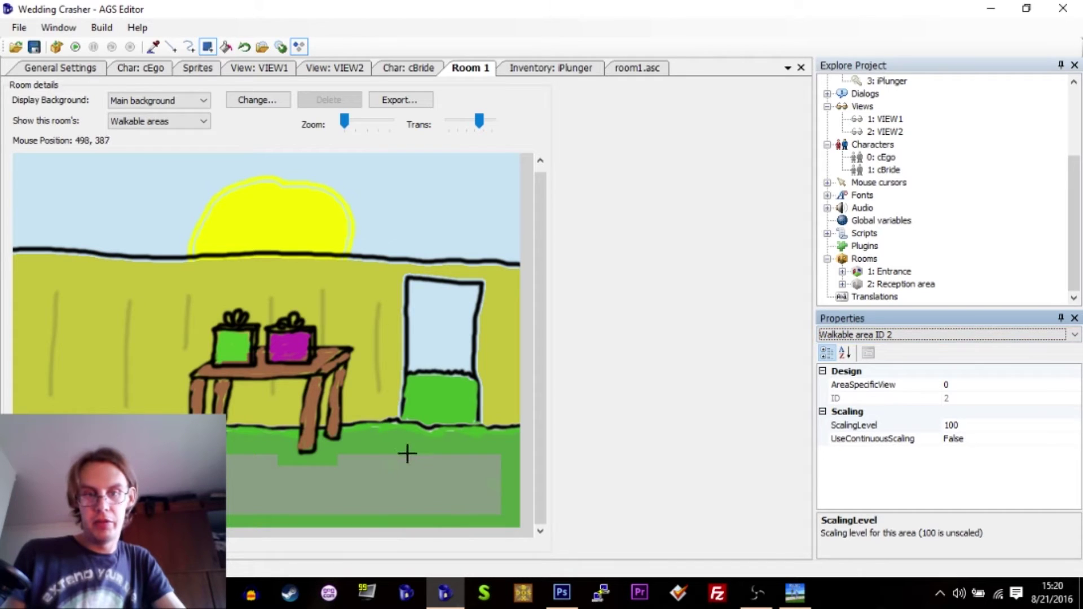
left_click_drag(407, 454, 481, 413)
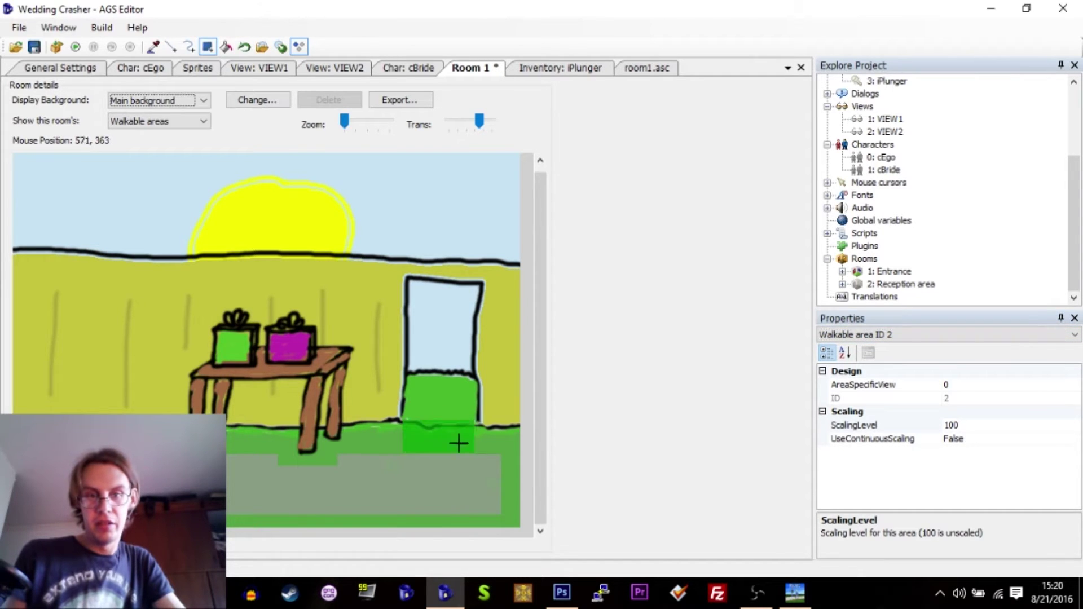
left_click_drag(409, 452, 464, 453)
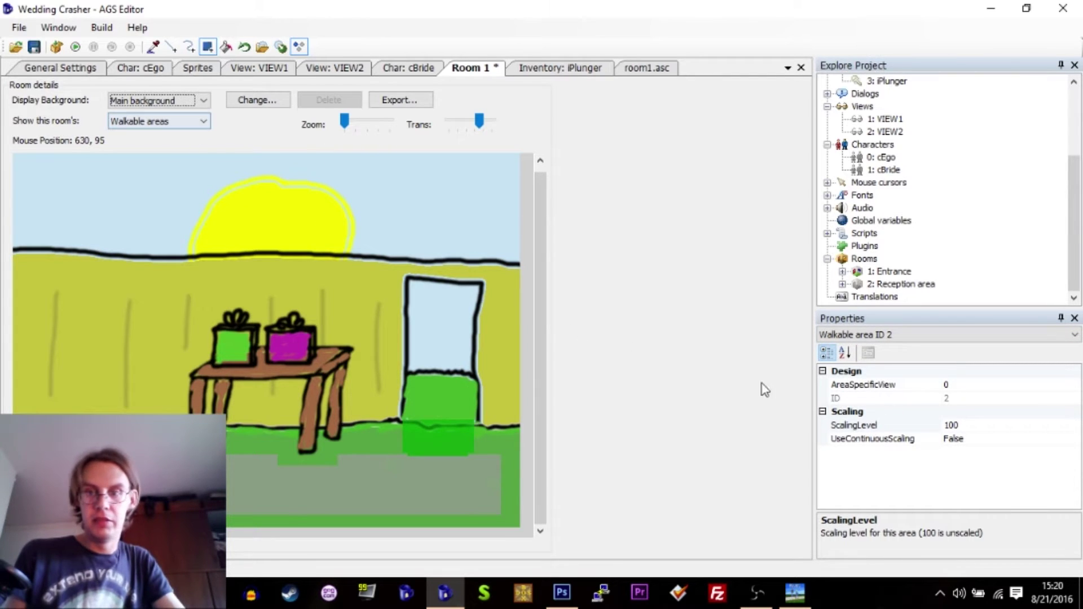
left_click(868, 335)
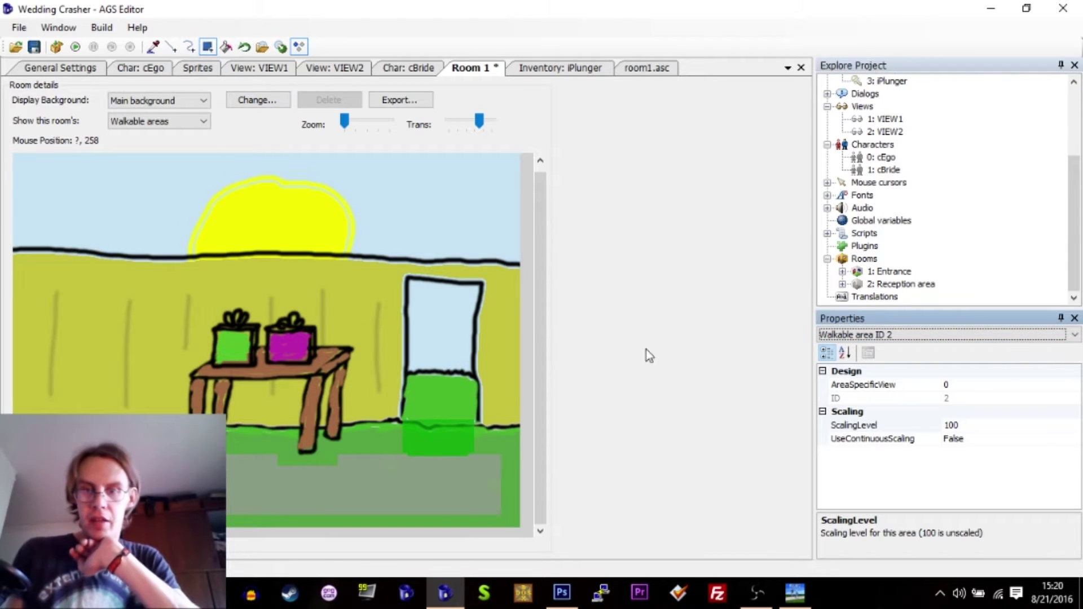
left_click(181, 121)
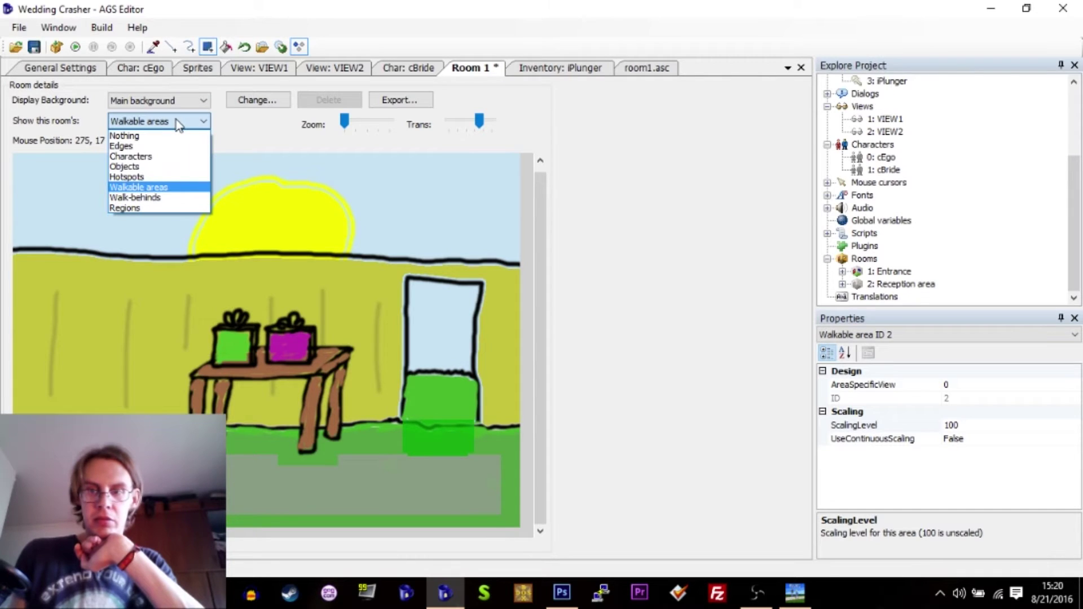
left_click(178, 124)
left_click(853, 371)
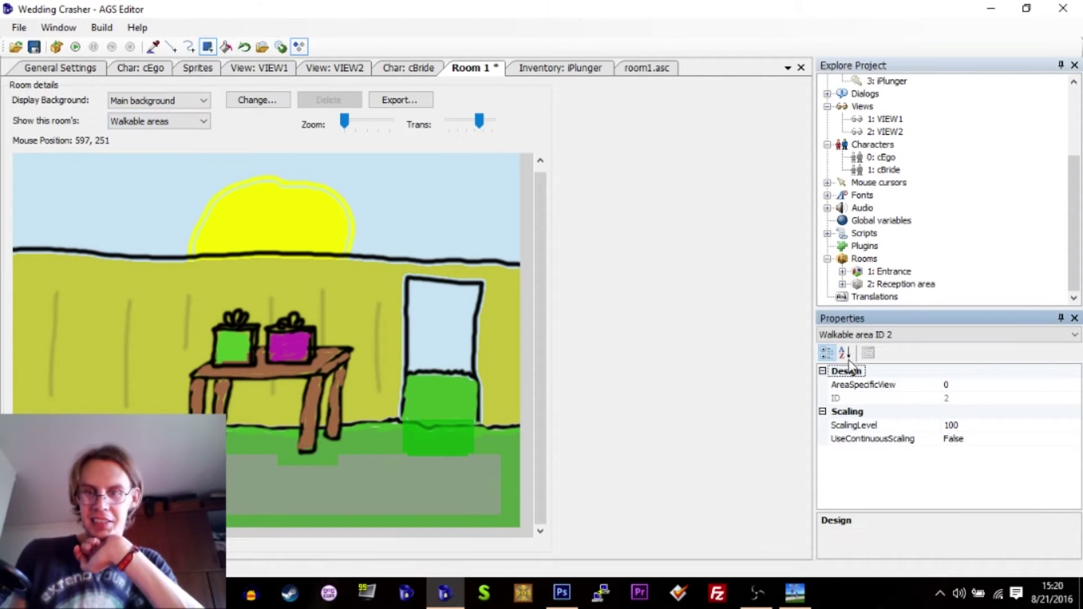
left_click(844, 353)
left_click(826, 354)
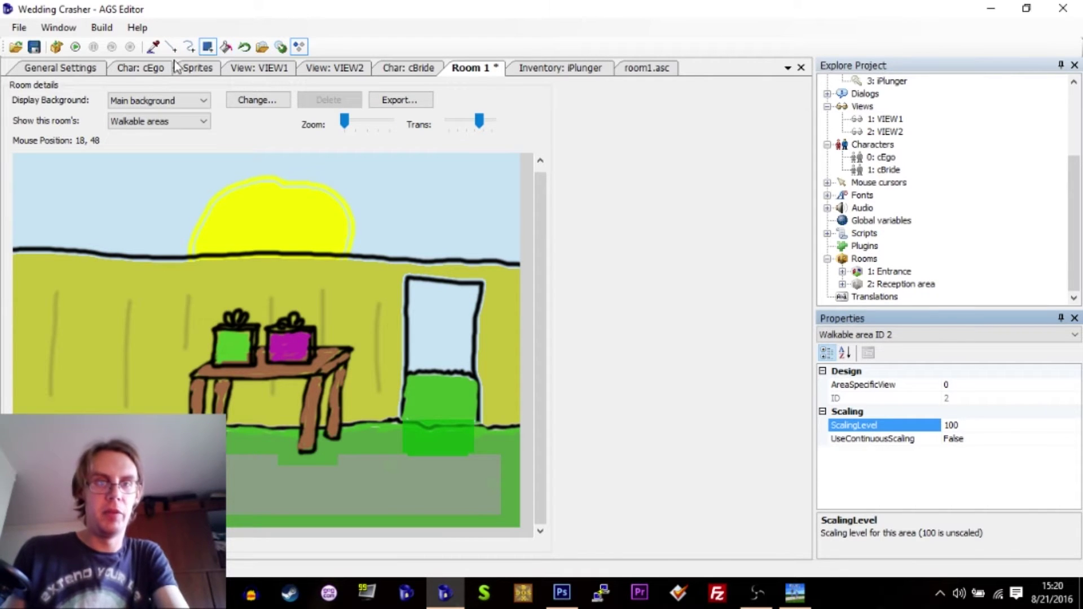
left_click(153, 46)
left_click(454, 432)
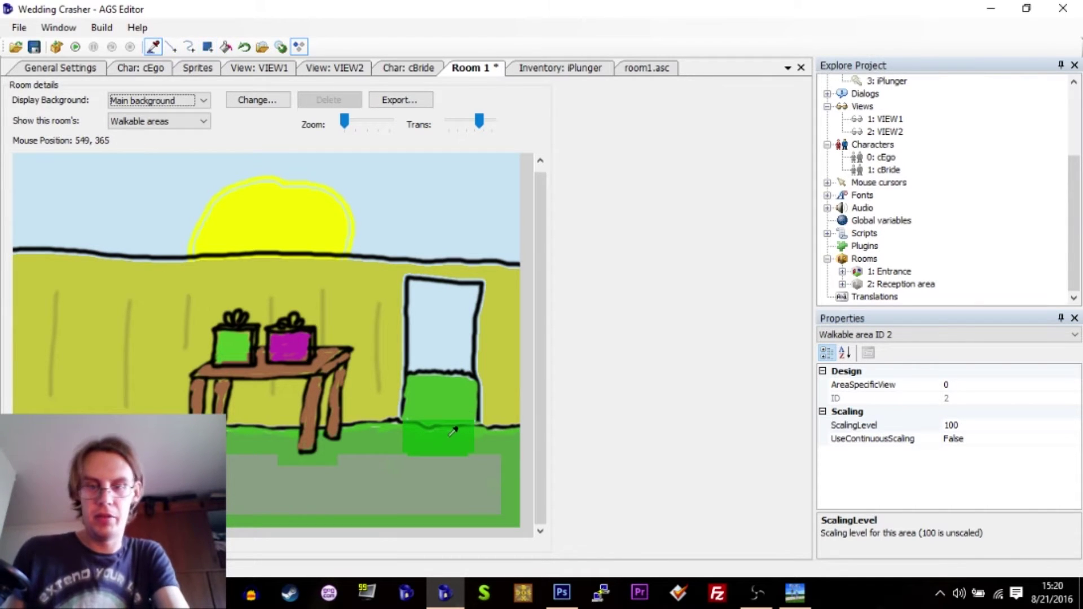
left_click(207, 46)
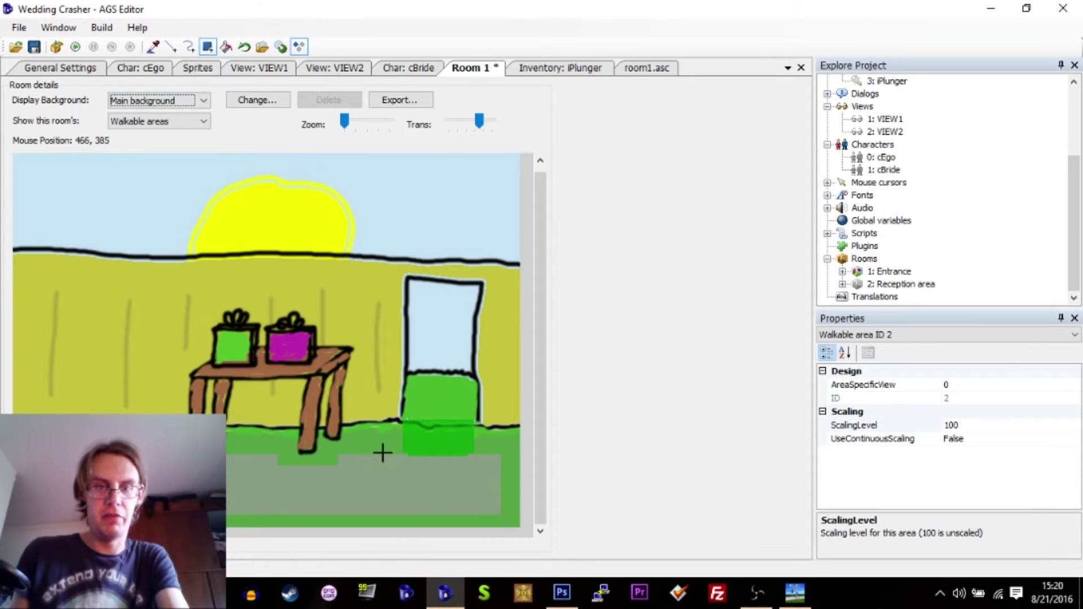
left_click_drag(396, 455, 390, 457)
key("ctrl+z")
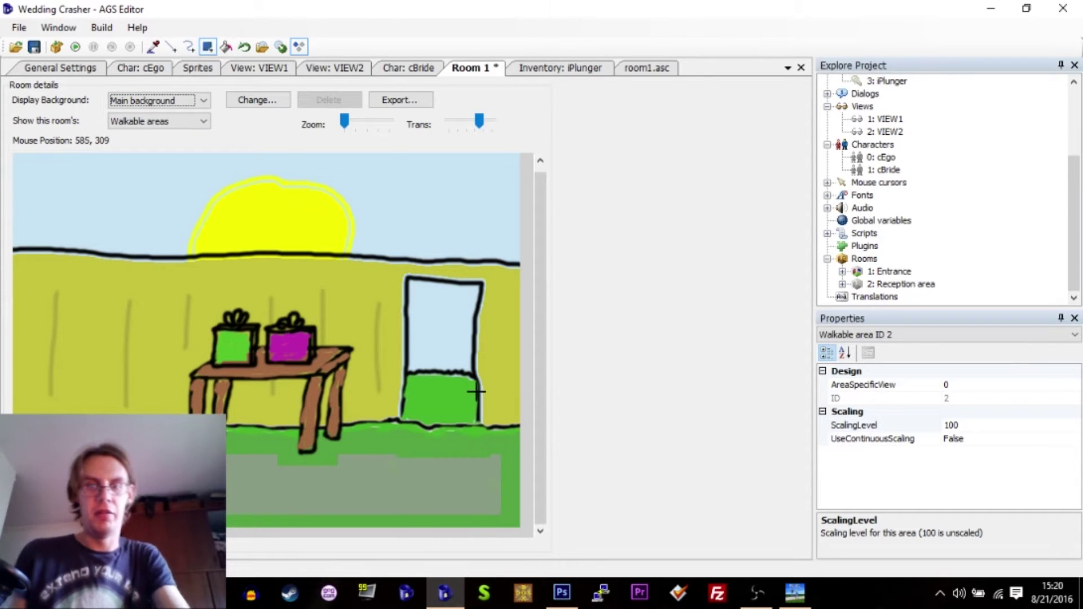
left_click(158, 121)
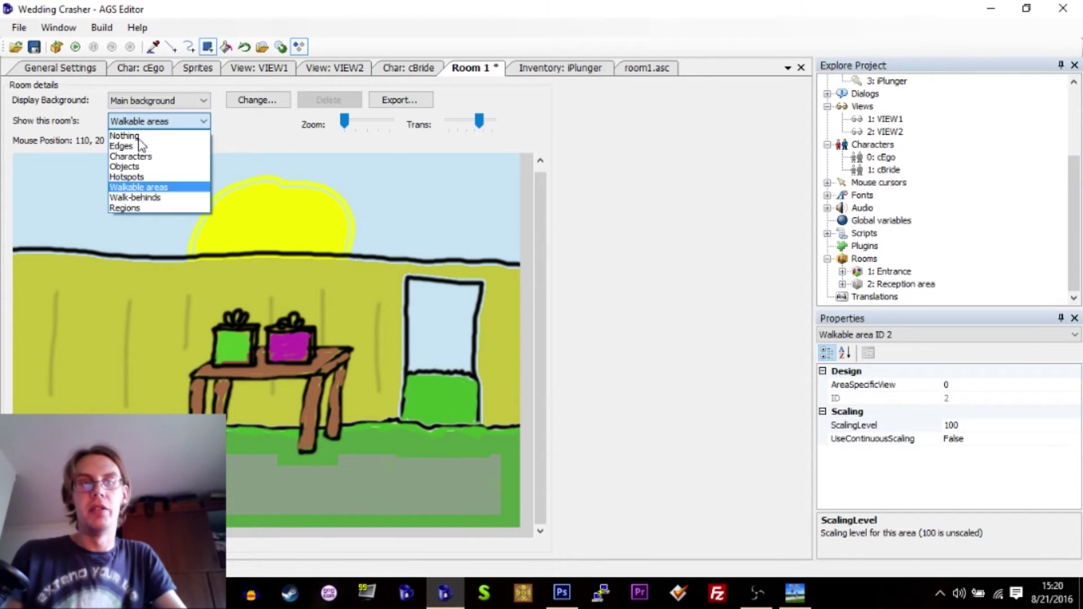
Step: Show the Hotspots layer and draw hotspot 3 as a rectangle below the door
left_click(154, 174)
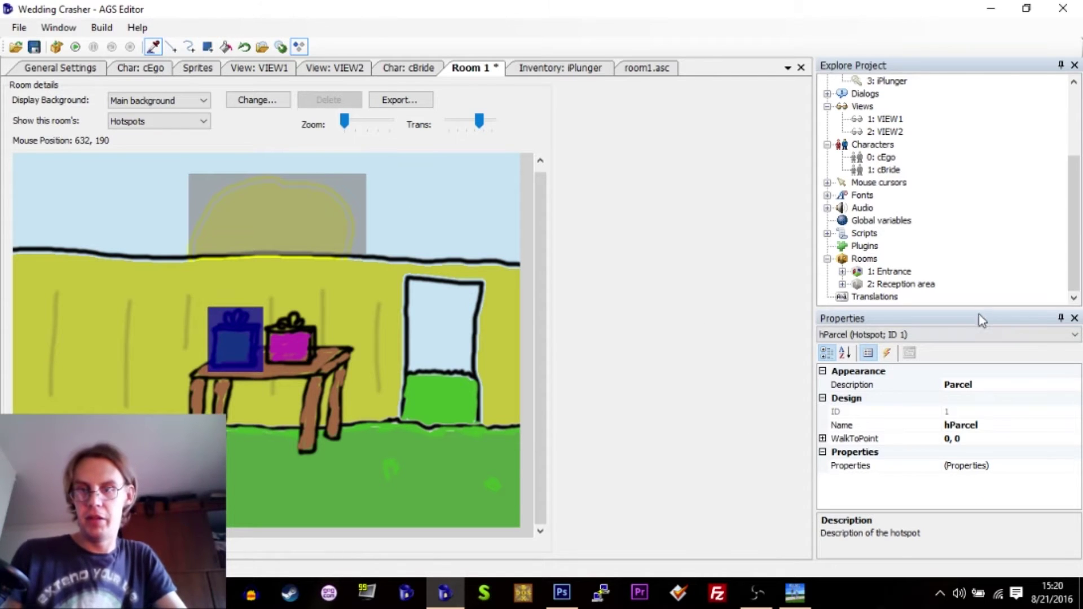
left_click(930, 334)
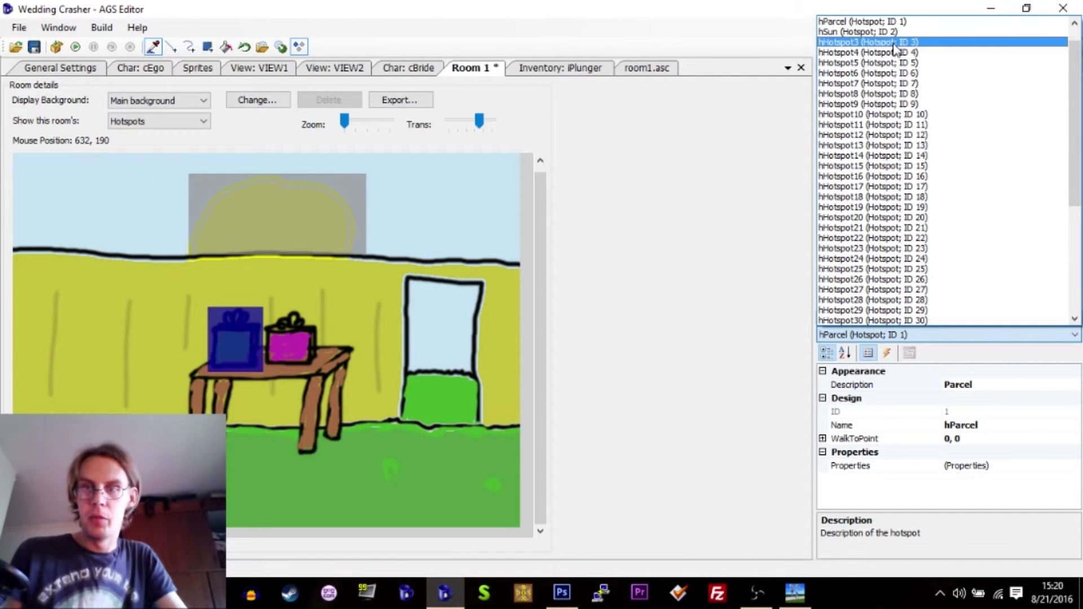
left_click(892, 43)
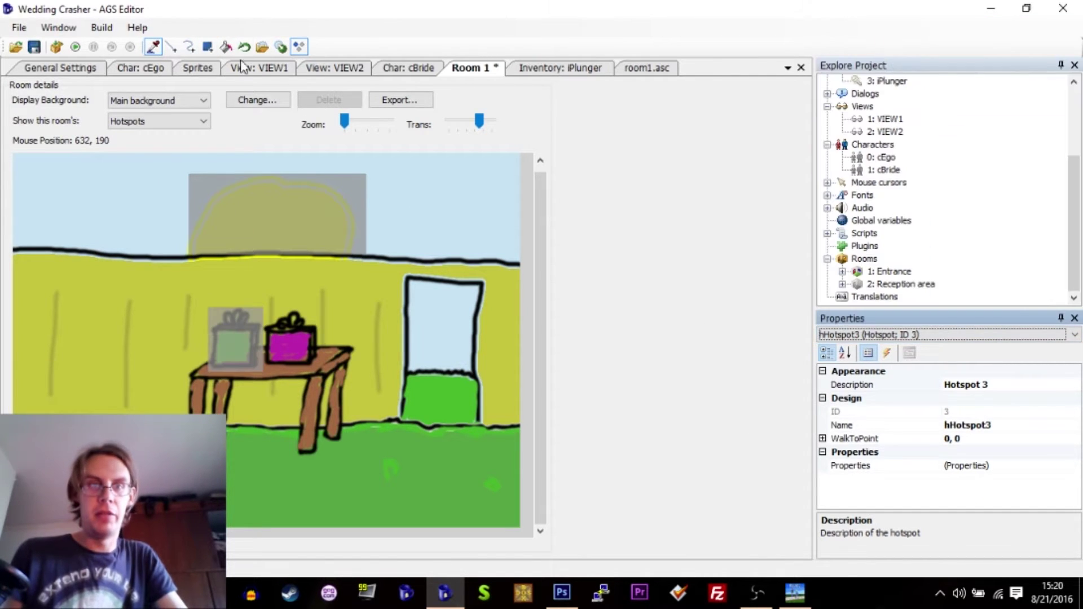
left_click(207, 48)
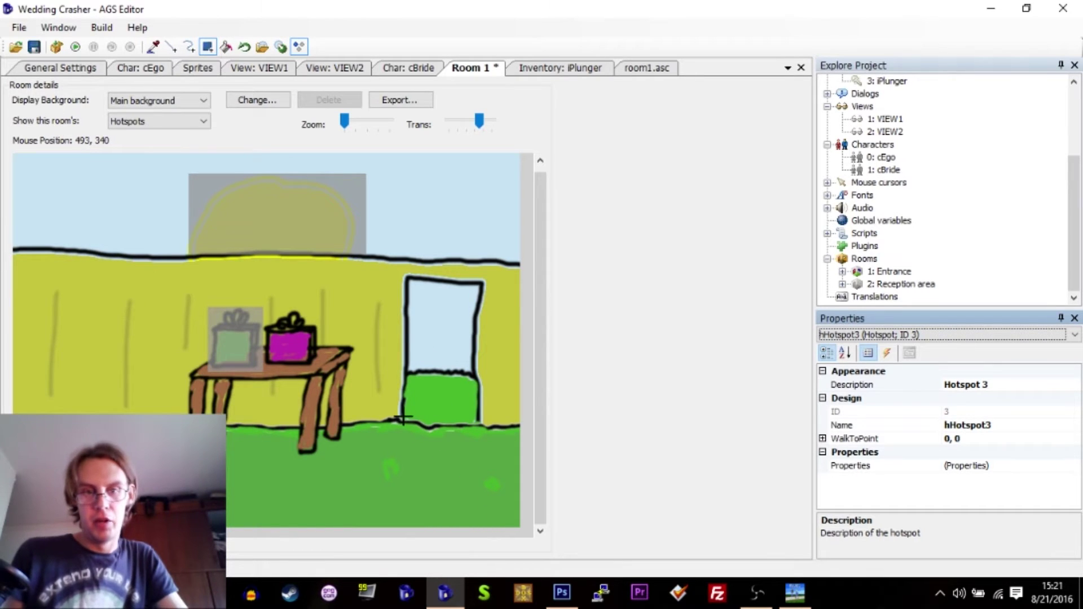
left_click_drag(404, 419, 474, 467)
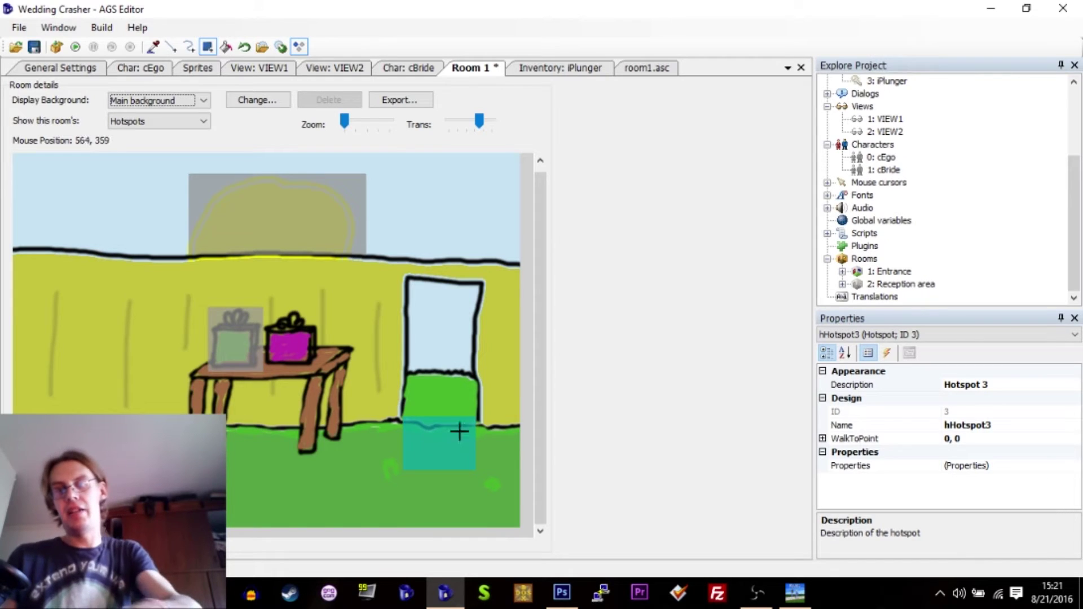
Step: Describe hotspot 3 as 'Exit to reception area', name it hExit, and show its events
left_click(981, 385)
left_click_drag(1006, 385, 907, 387)
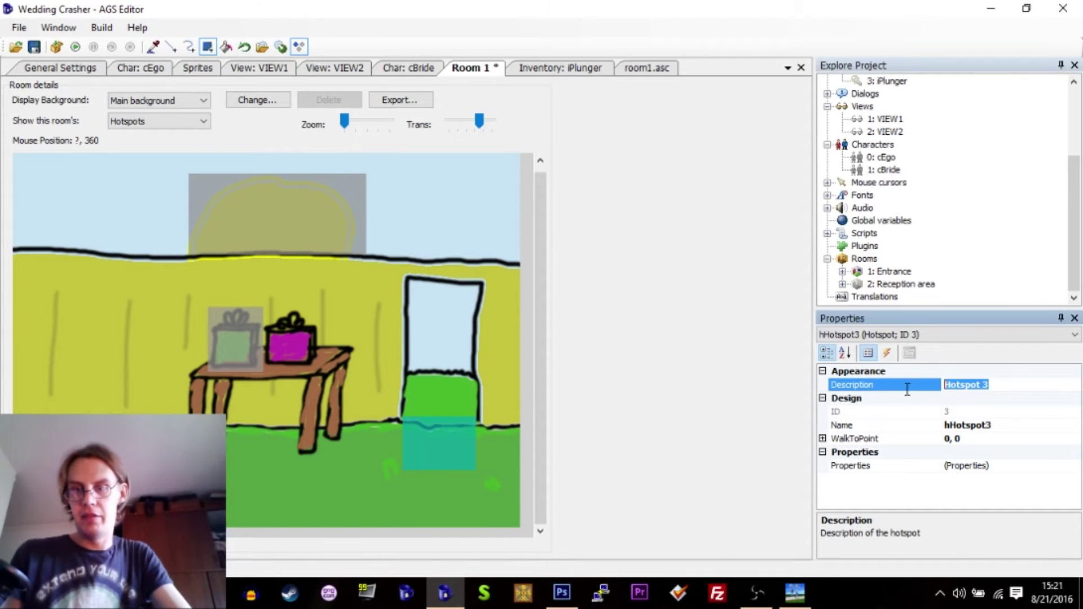
type("Exit to reception area")
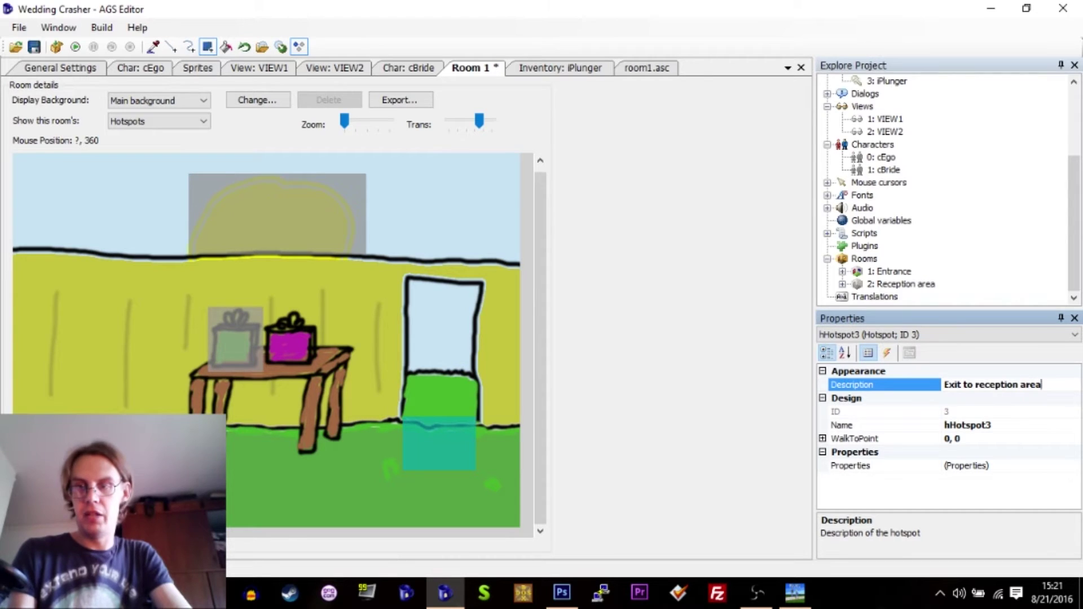
key("Return")
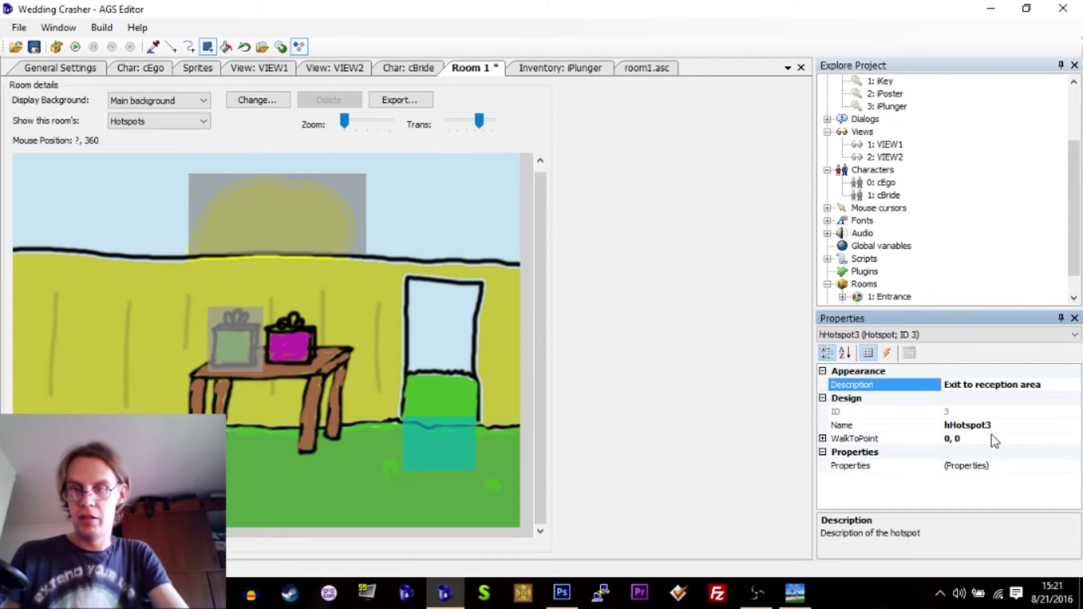
left_click(982, 425)
type("hExit")
key("Return")
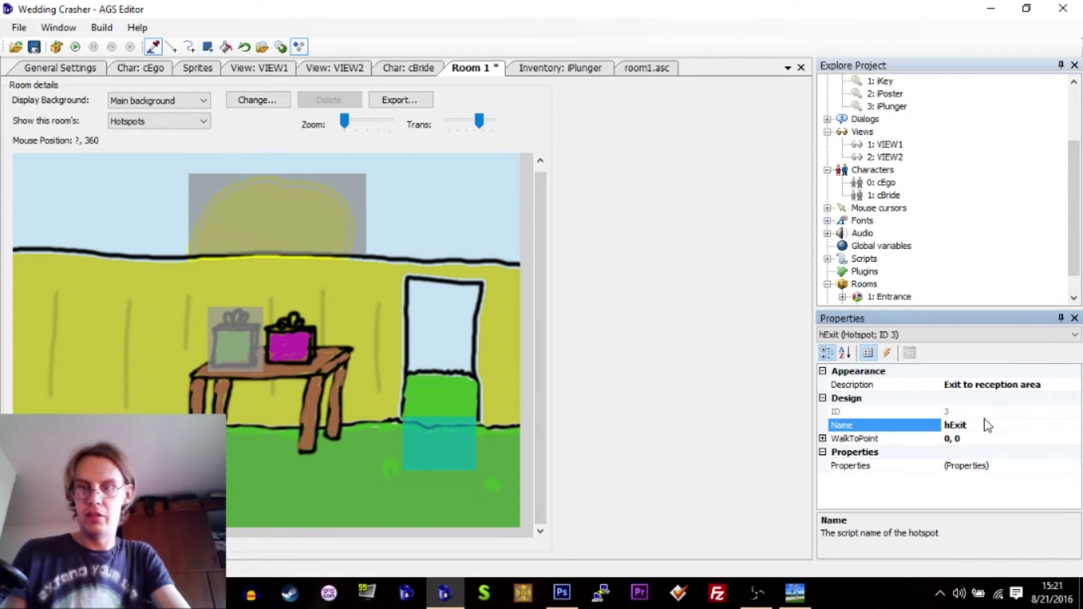
left_click(889, 354)
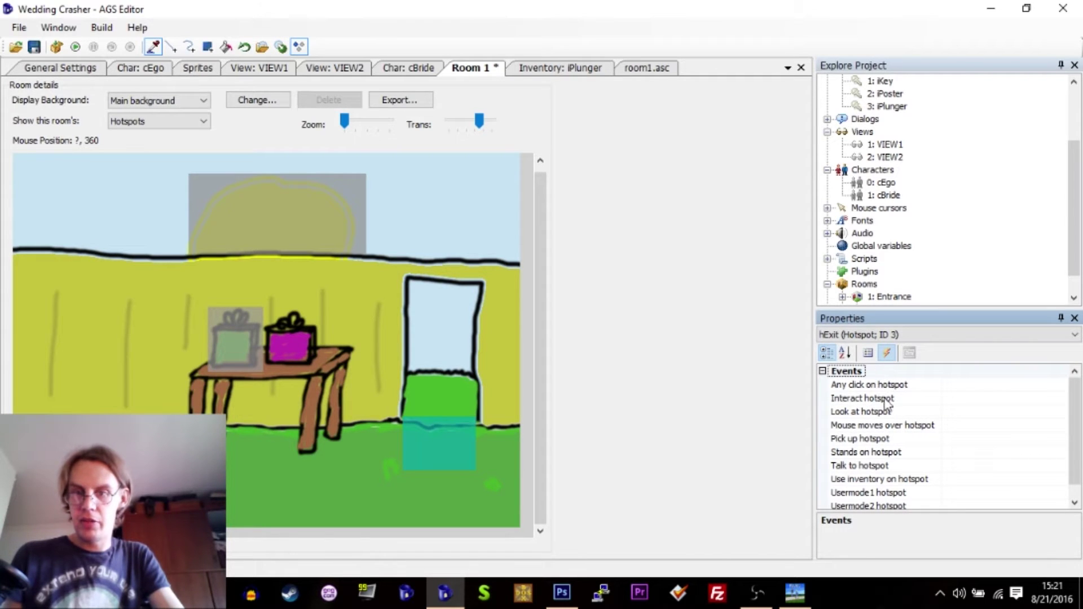
Step: Create the hExit_WalkOn stands-on-hotspot handler and save Room 1 with room1.asc
left_click(867, 454)
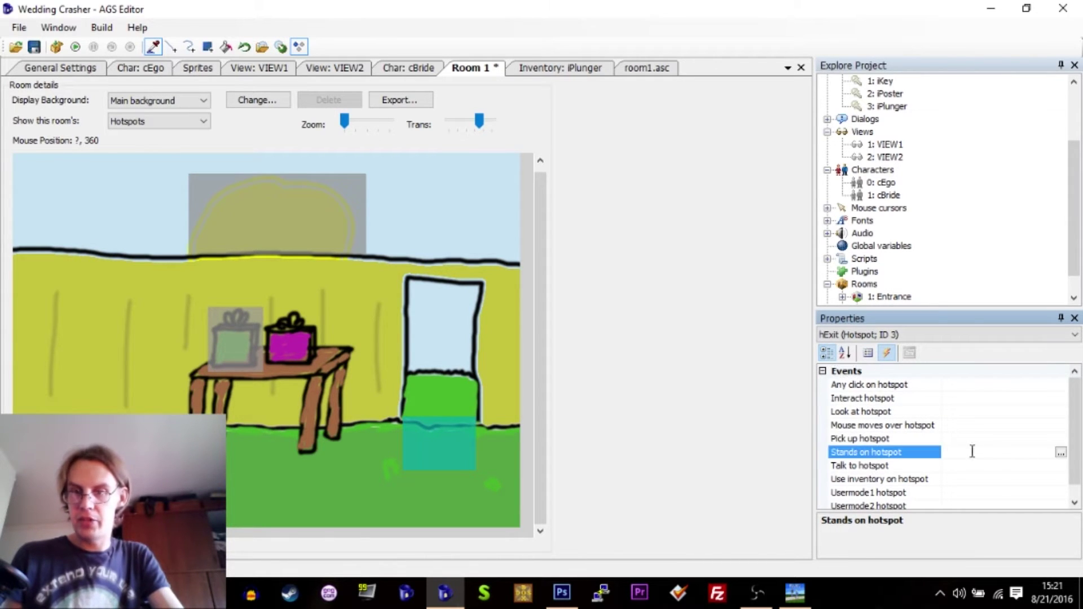
left_click(1061, 453)
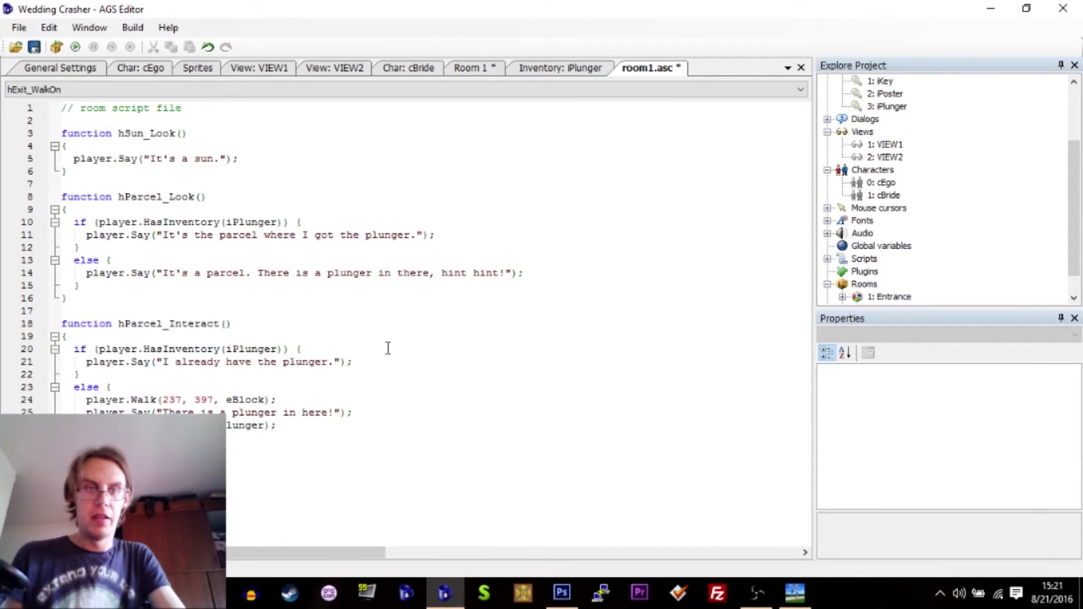
type("player.")
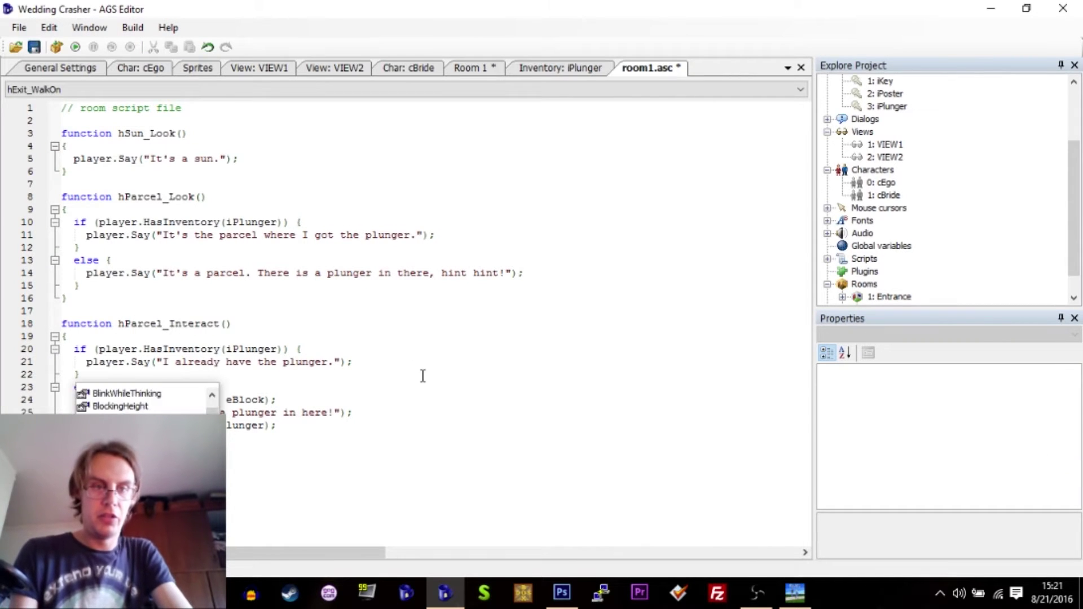
type("ChangeRoom(")
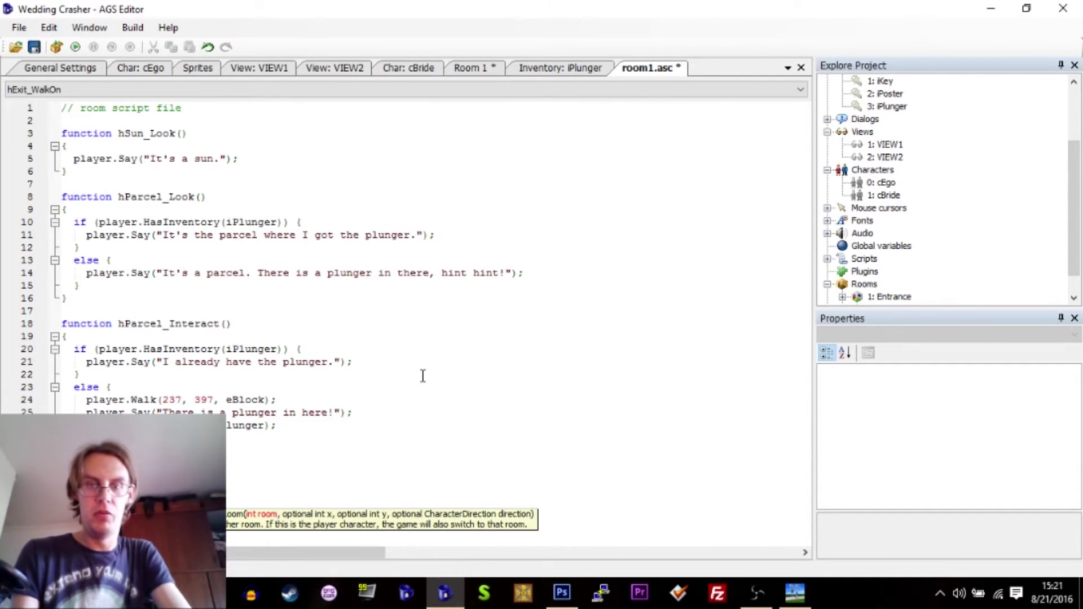
type(")")
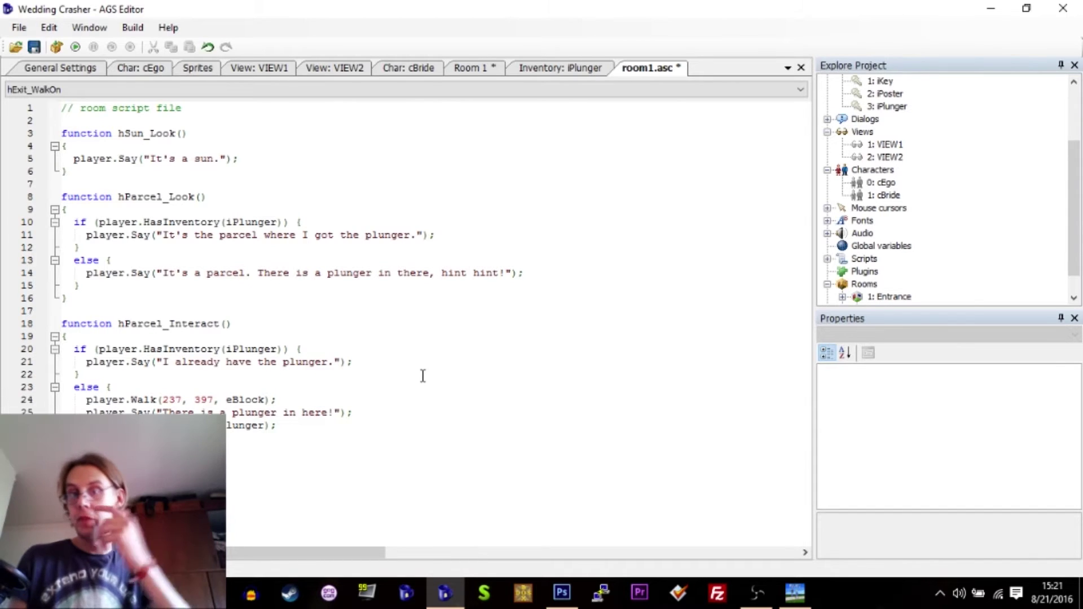
key("ctrl+s")
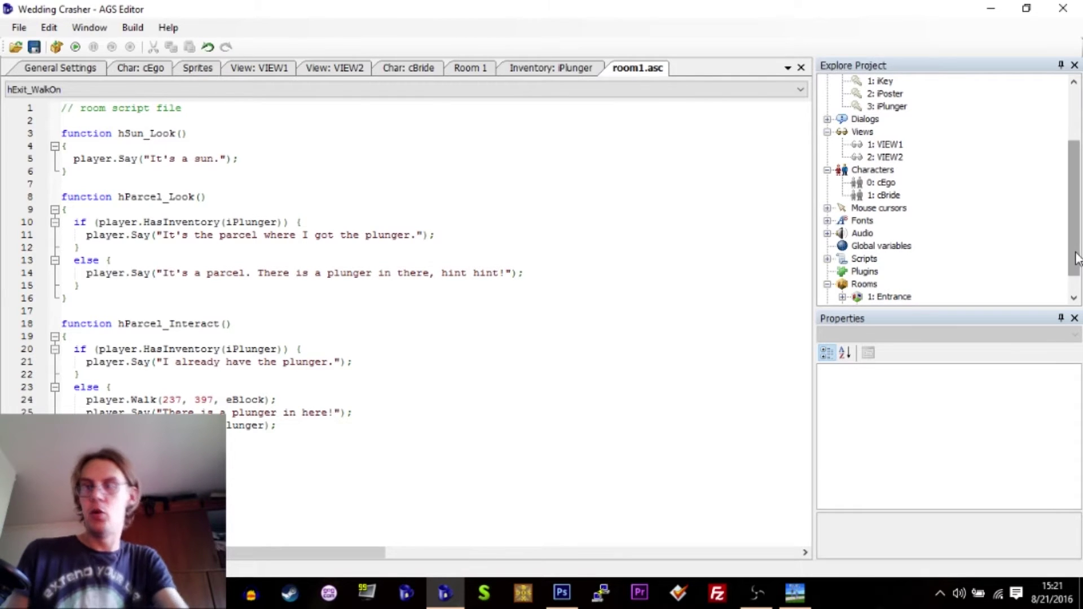
left_click_drag(1075, 246, 1074, 273)
Step: Open the Reception area room, inspect its walkable area, then return to room1.asc
double_click(897, 285)
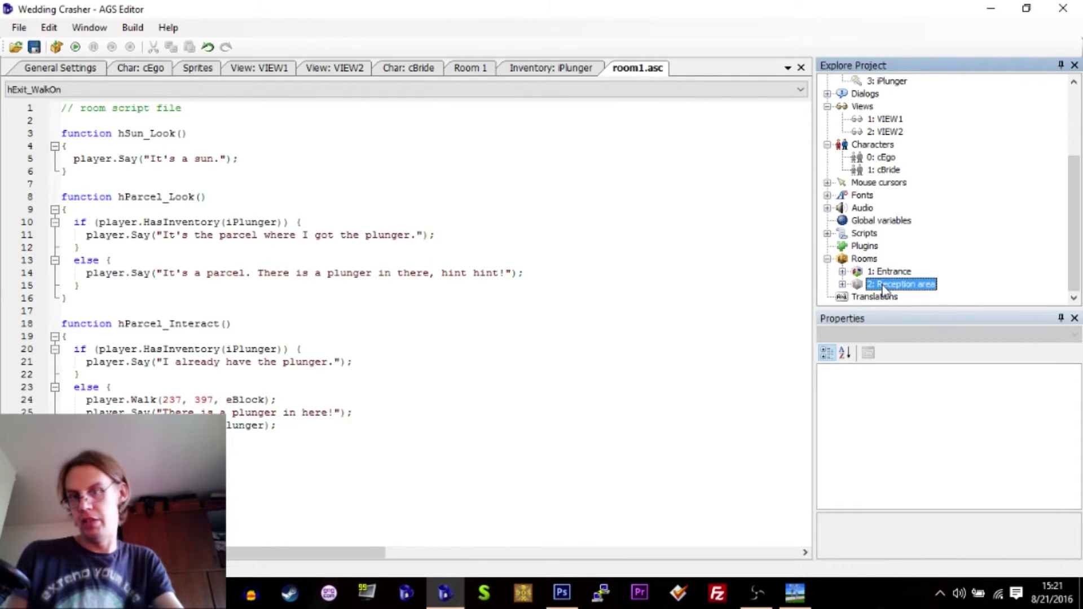
double_click(888, 285)
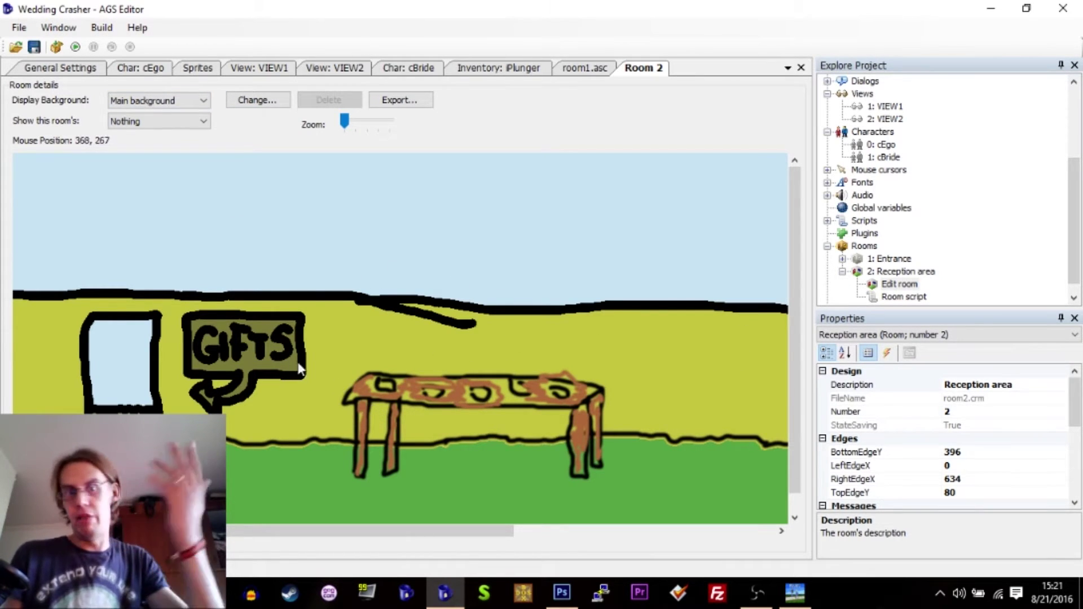
left_click(154, 123)
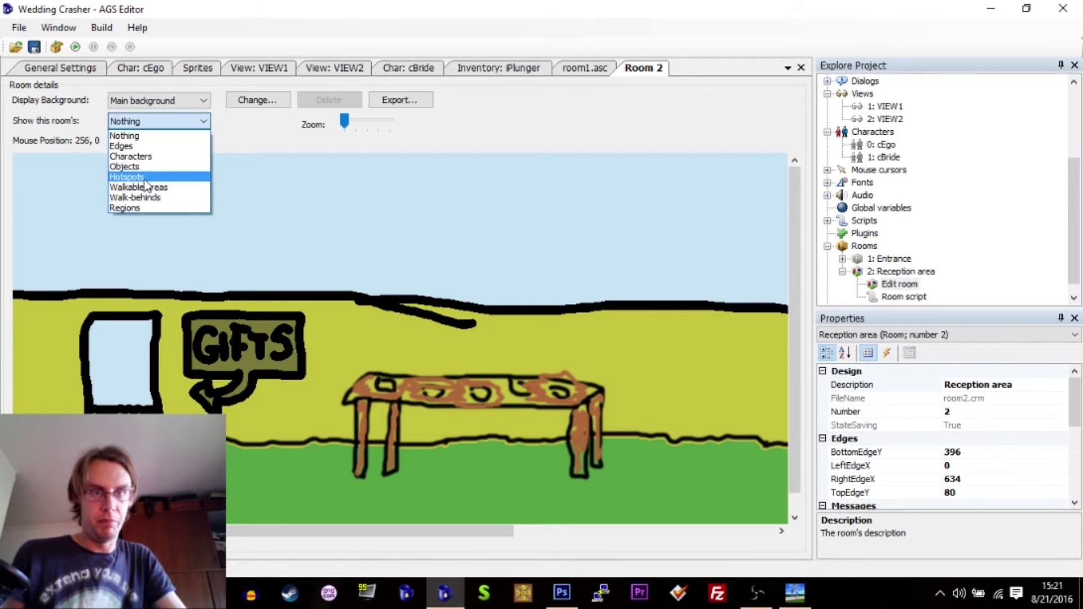
left_click(146, 182)
left_click(155, 123)
left_click(156, 194)
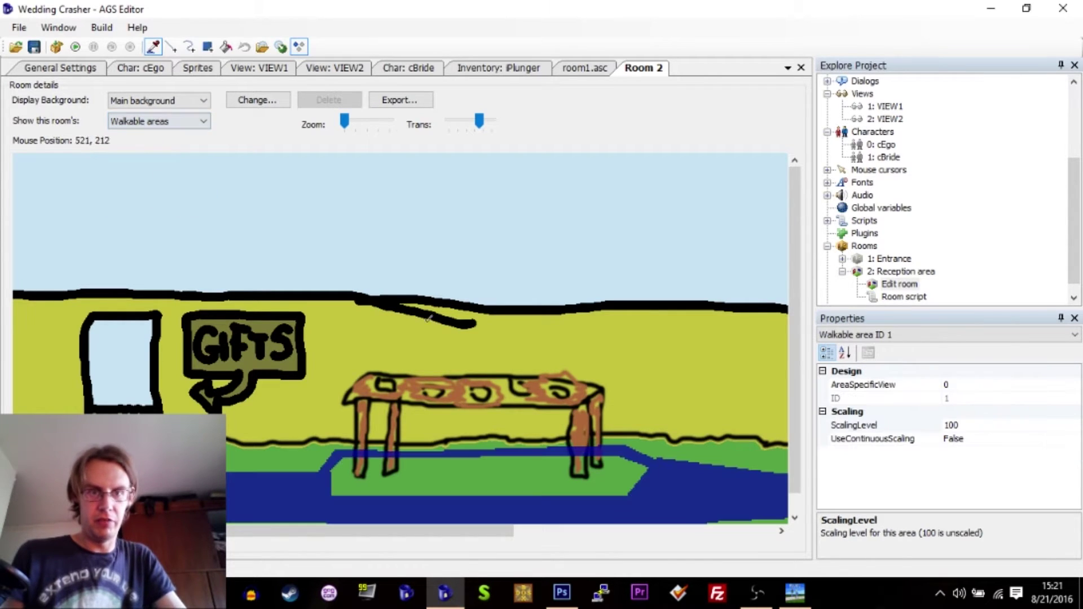
scroll(537, 457, "down", 2)
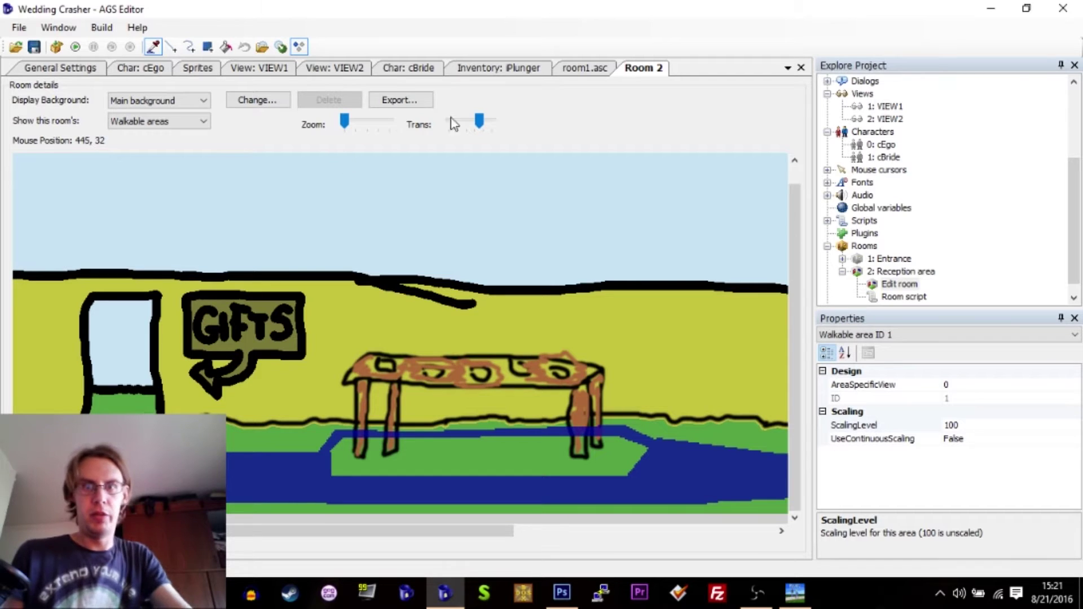
left_click(584, 67)
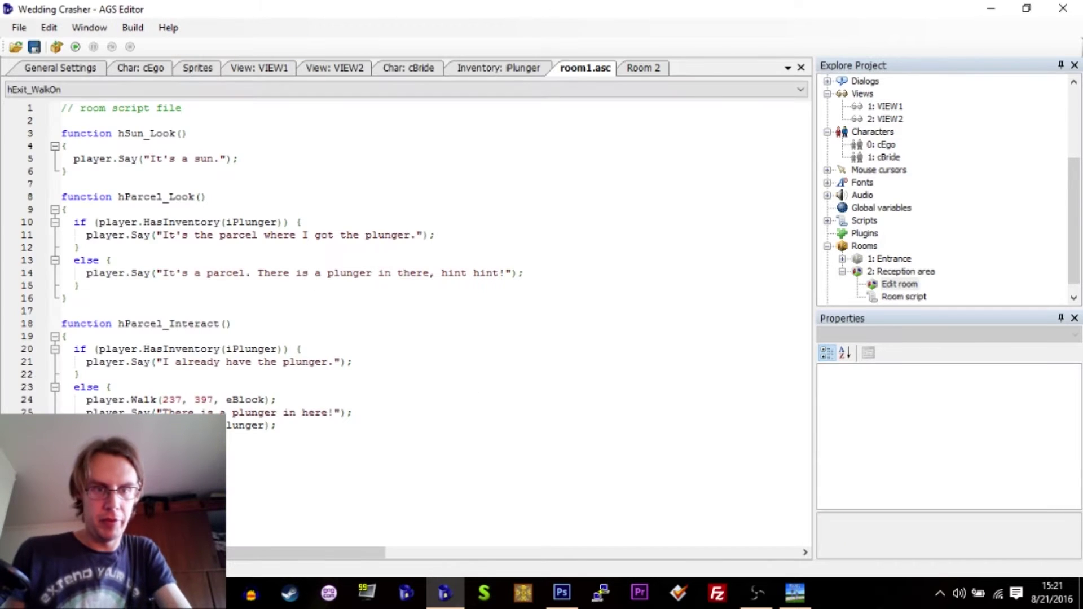
type(",")
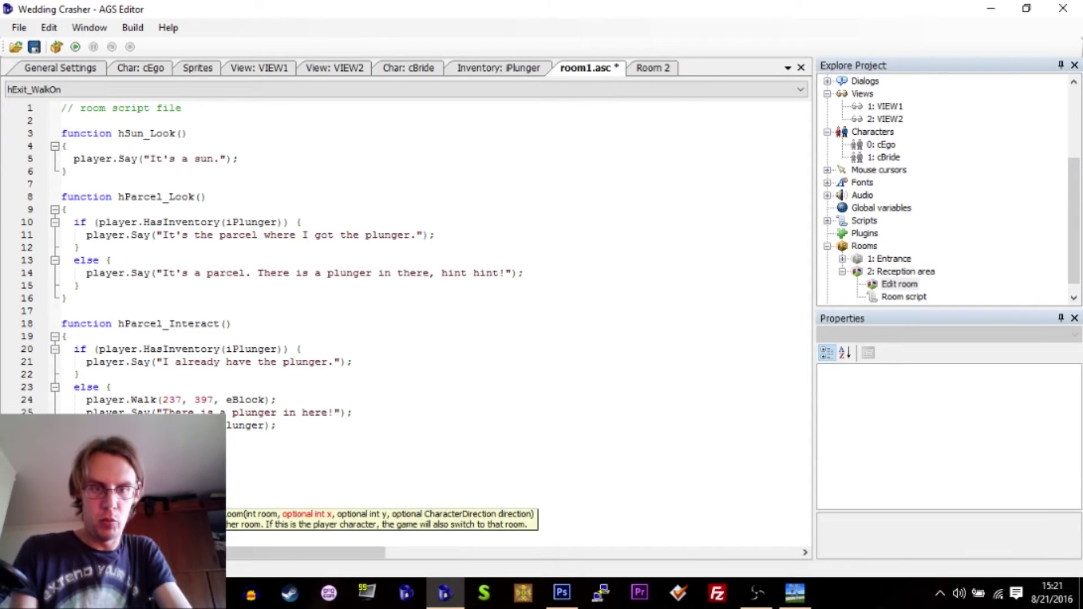
type(", 440);")
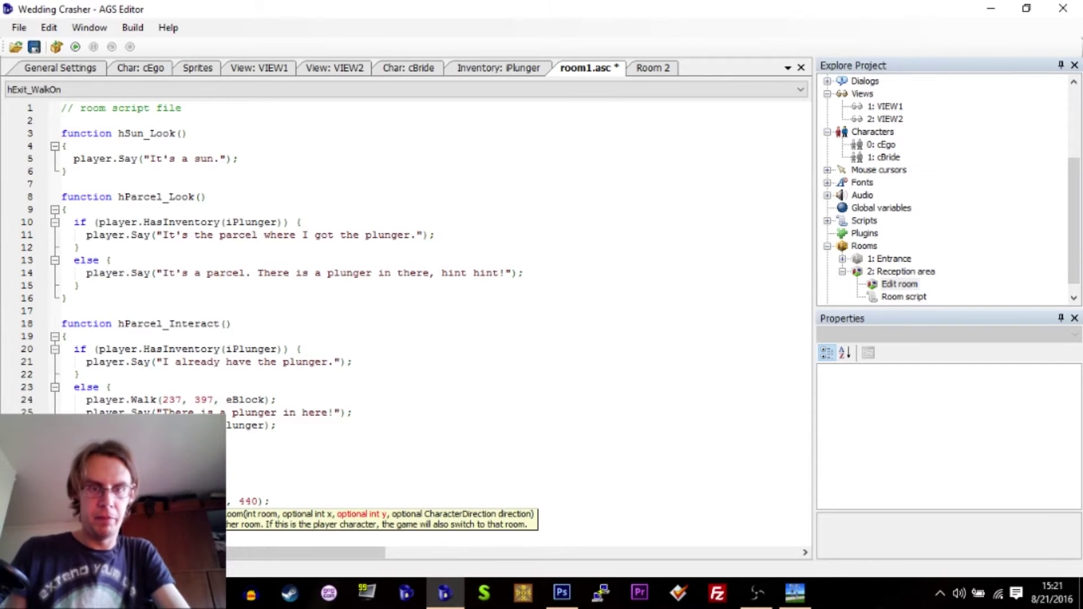
Step: Save the Entrance script's ChangeRoom call with y 440 and return to Room 2
key("ctrl+s")
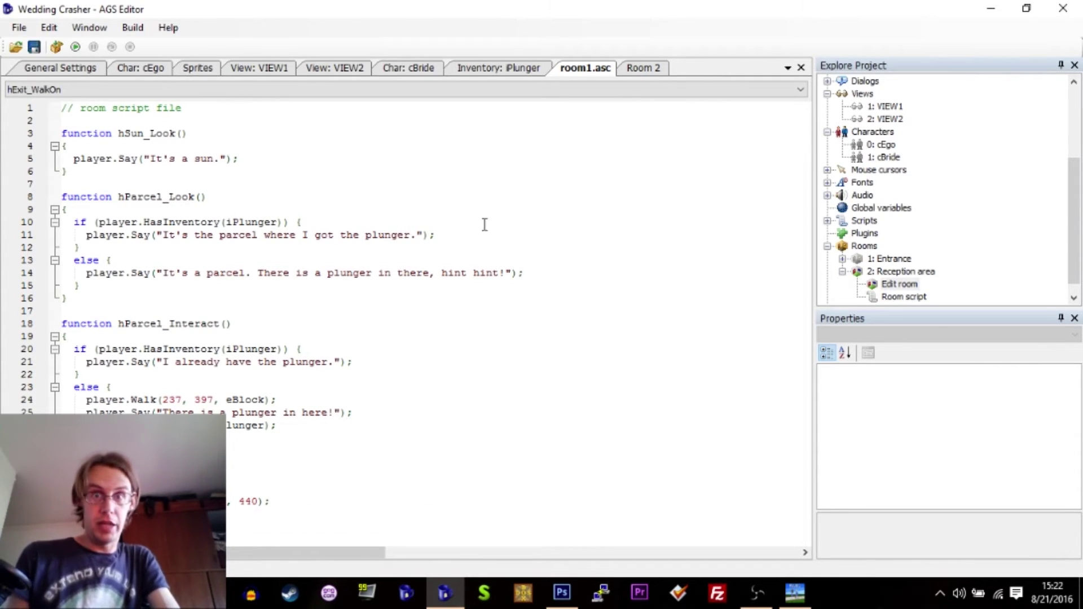
left_click(643, 71)
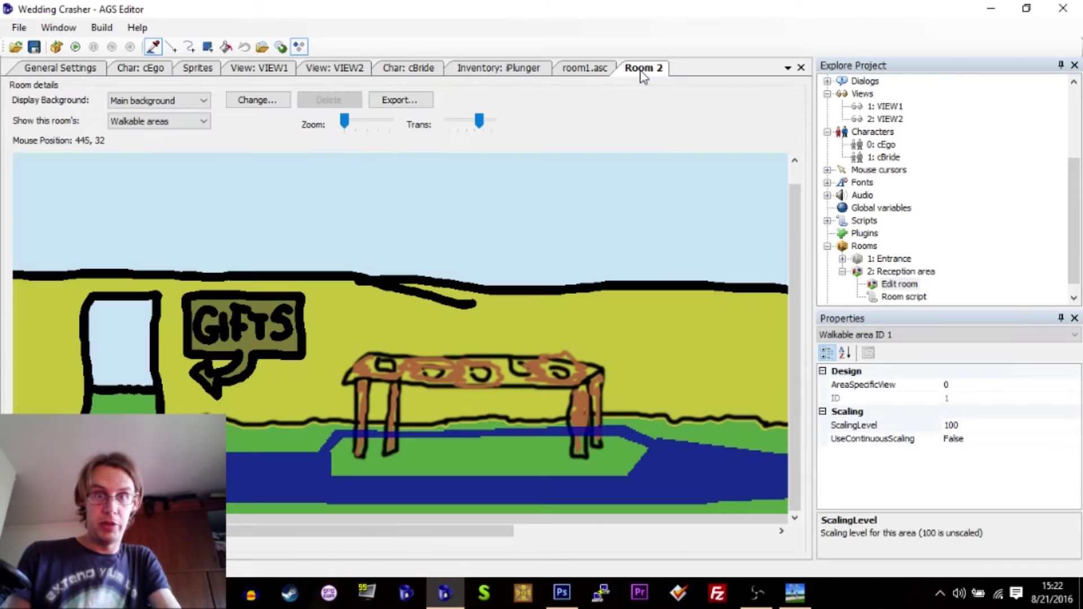
Step: Show Room 2's hotspots and describe hotspot 1 as 'Exit to gift thing'
left_click(161, 121)
left_click(174, 169)
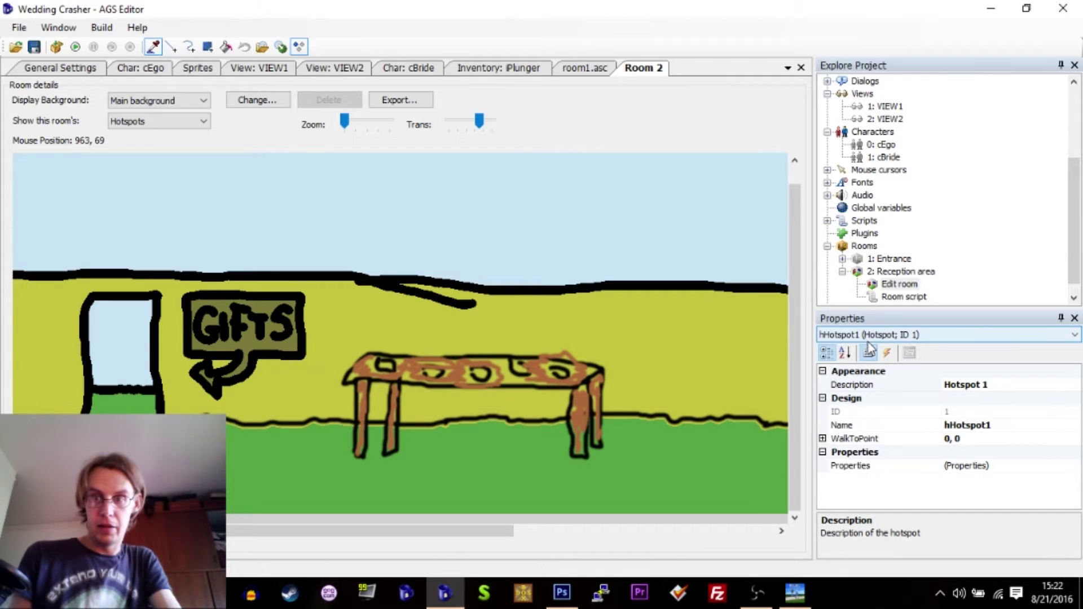
left_click(207, 47)
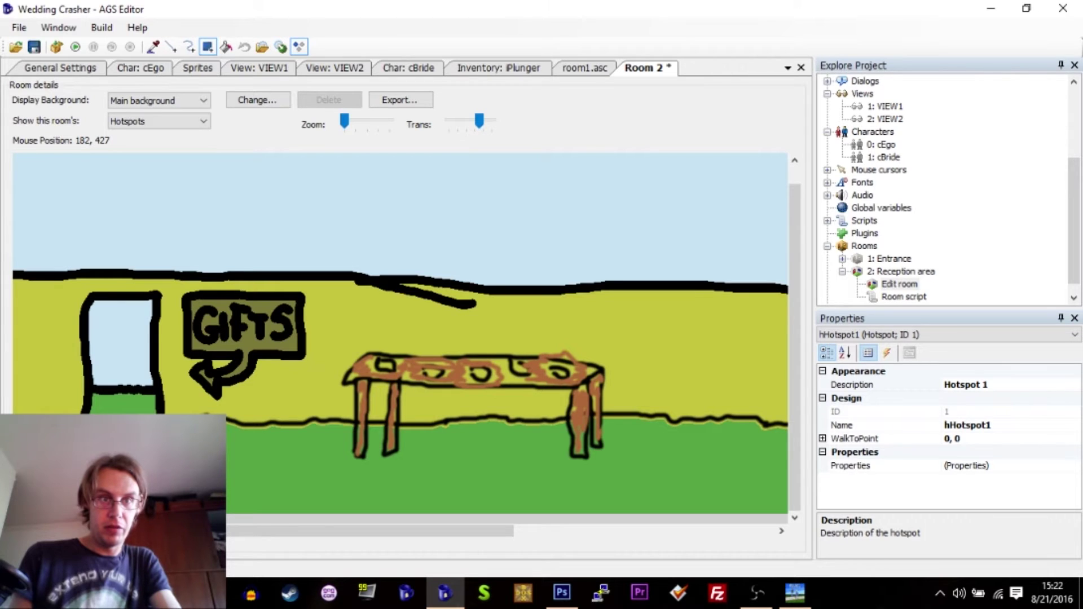
left_click(983, 392)
type("Exit to g")
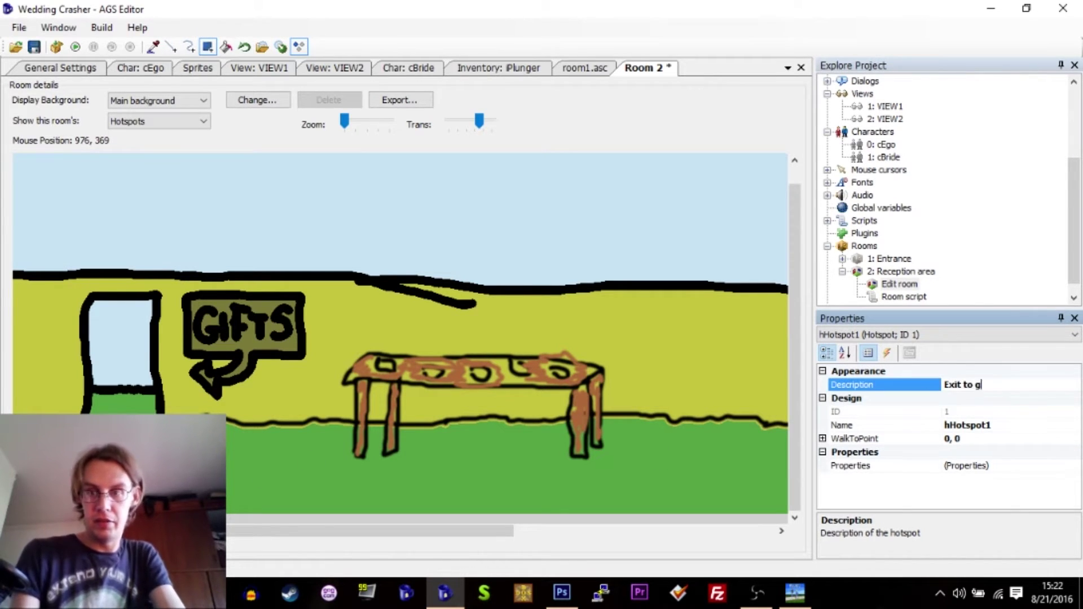
type("ift thing")
key("Return")
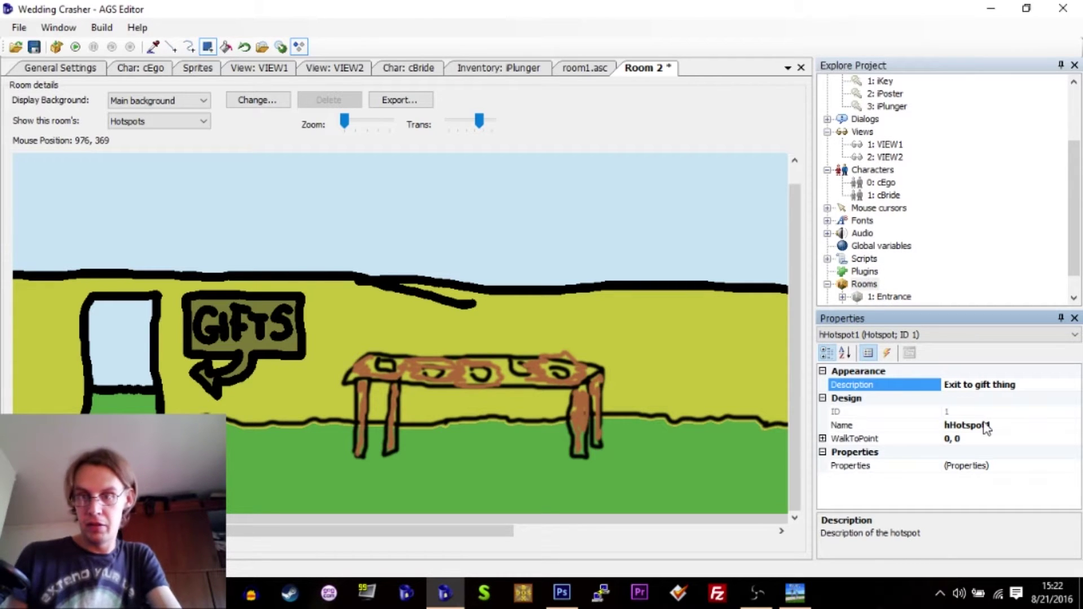
Step: Name the hotspot hExit and create its hExit_WalkOn stands-on event function
left_click(983, 426)
type("hExit")
key("Return")
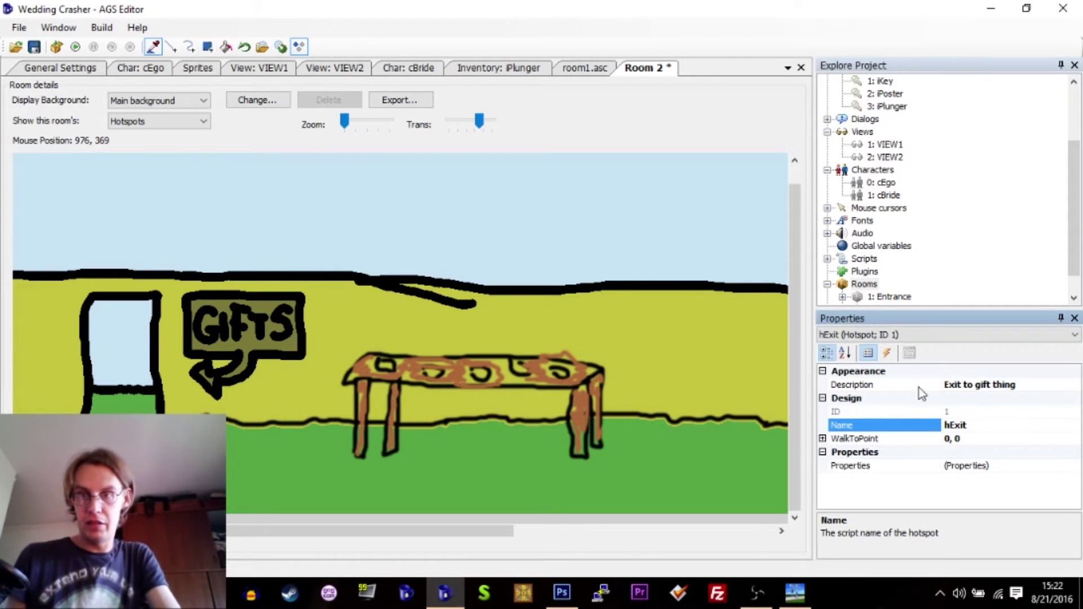
left_click(886, 353)
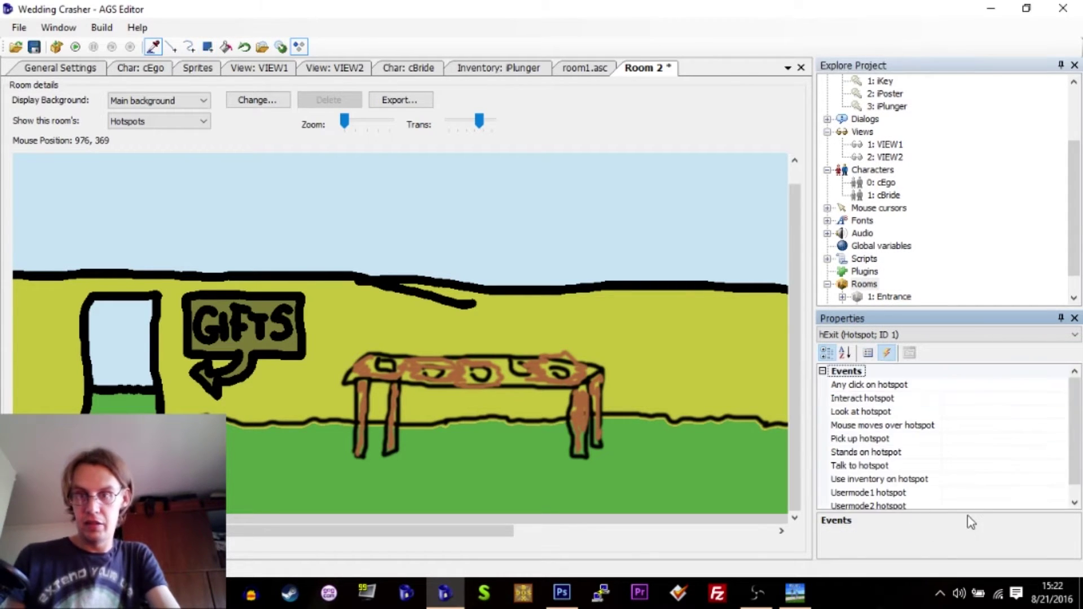
left_click(953, 451)
left_click(1064, 453)
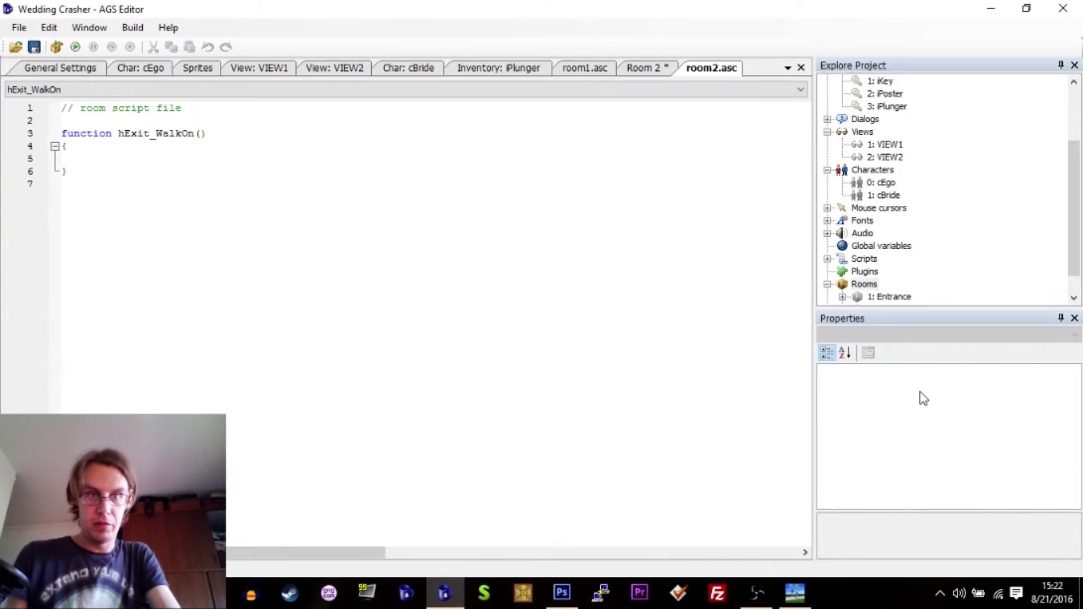
type("player.cha")
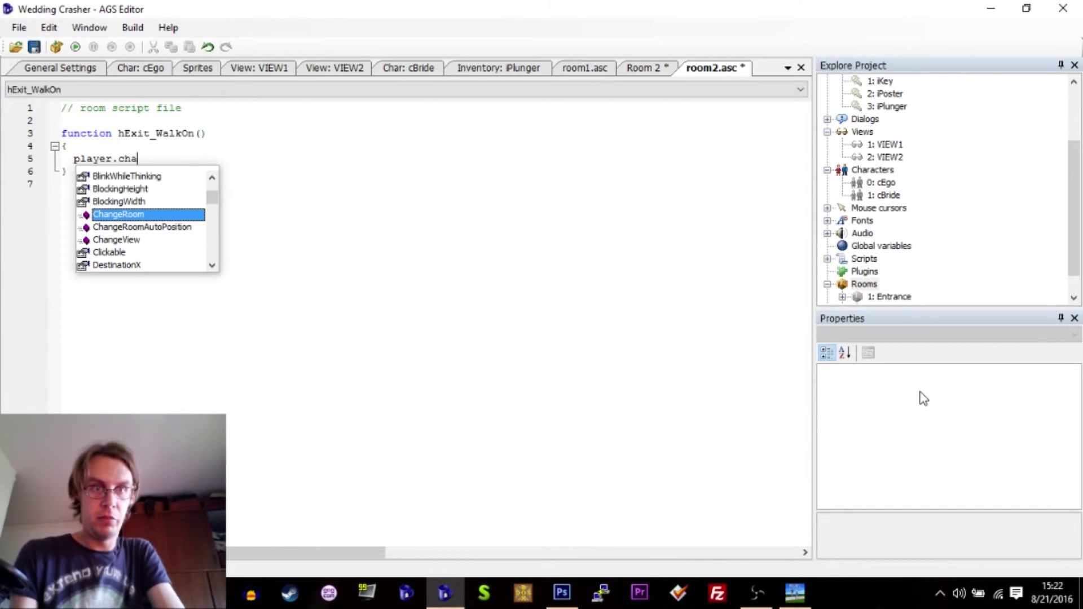
Step: Add player.ChangeRoom to hExit_WalkOn, save, and check positions in the Entrance room
key("Return")
type("(1)")
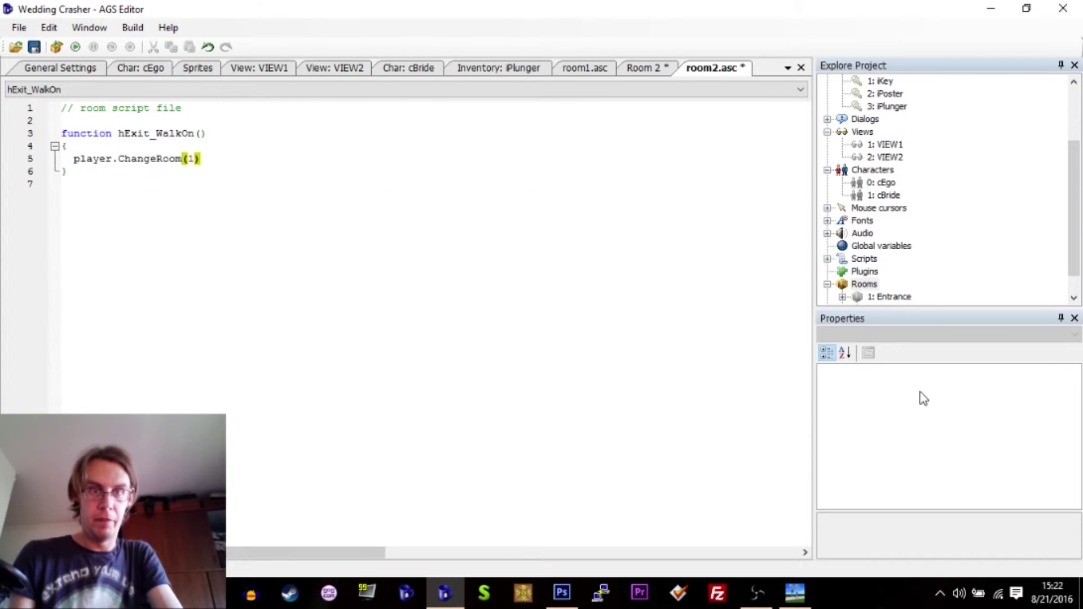
type(";")
key("ctrl+s")
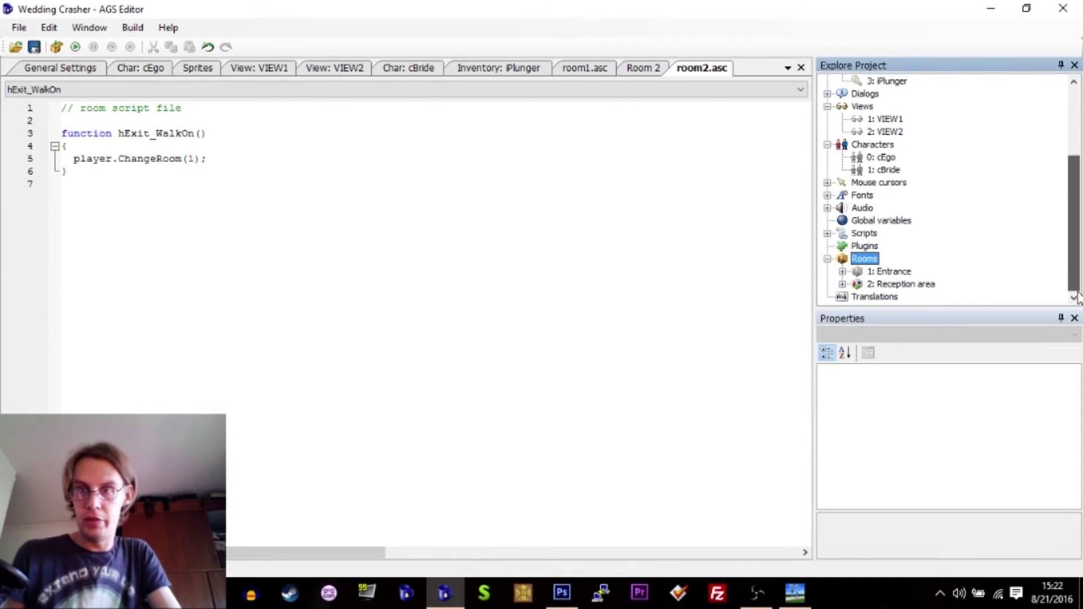
double_click(905, 271)
double_click(898, 285)
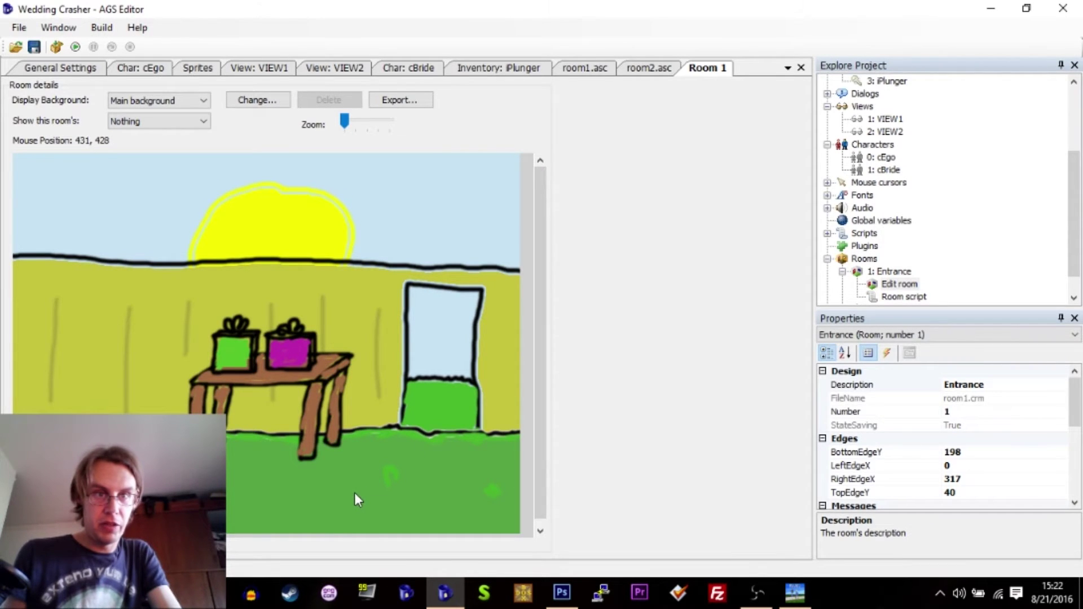
Step: Set the ChangeRoom call to (1, 430, 430), save, and run the game
left_click(649, 68)
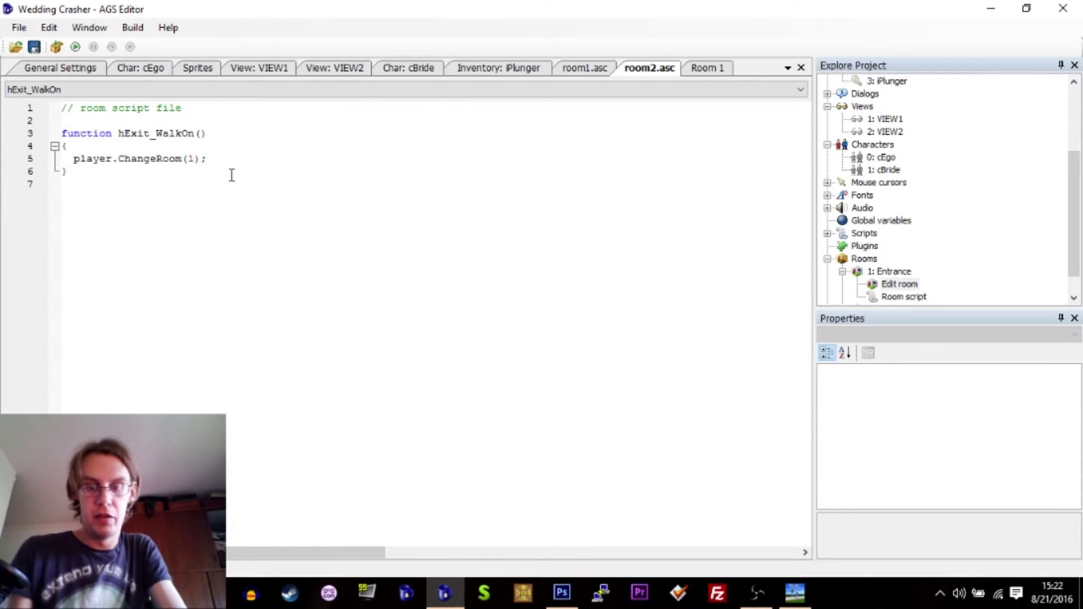
type(", 430, 43")
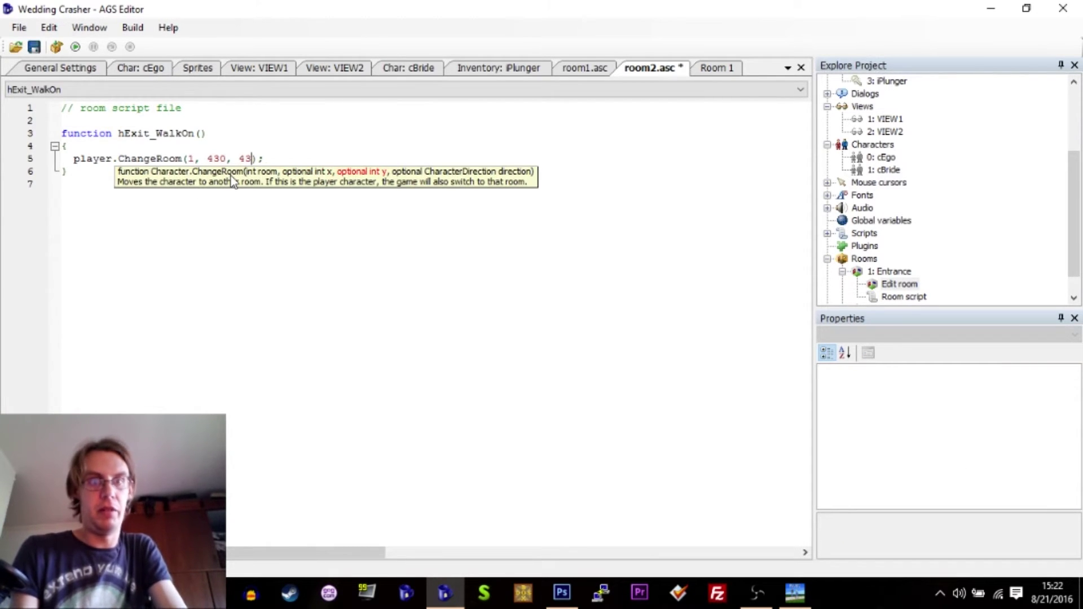
type("0")
left_click(322, 332)
key("ctrl+s")
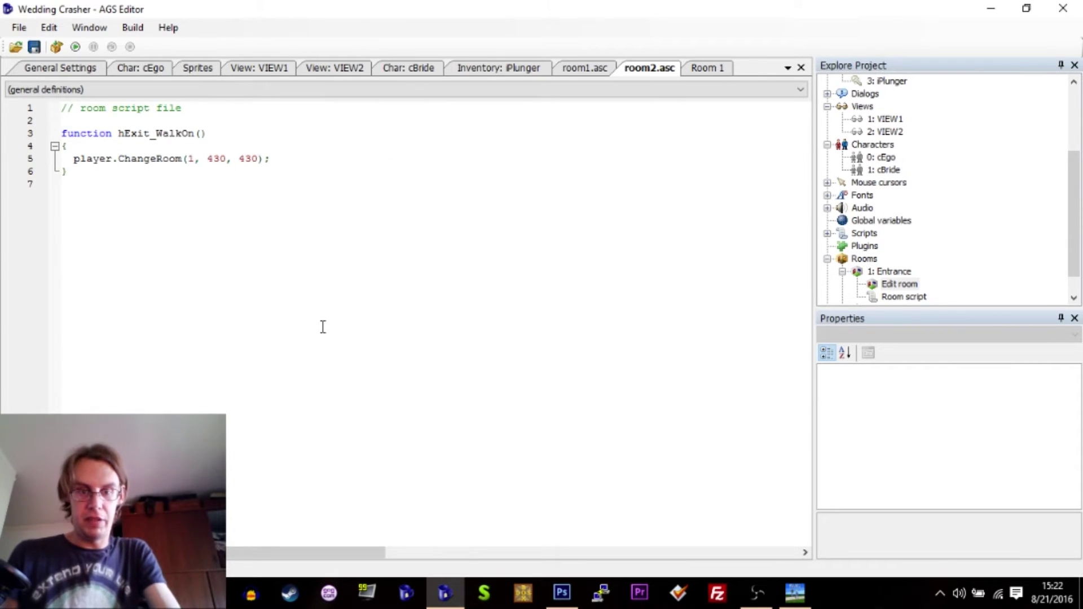
key("F5")
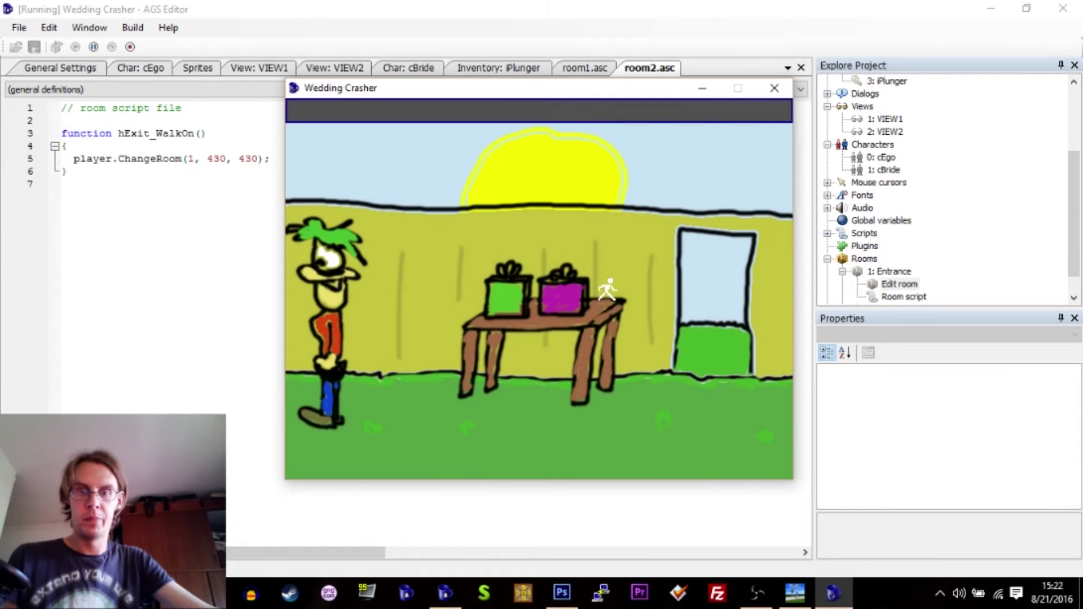
Step: Walk the character between the doorway and GIFTS sign, opening and resuming the control panel
left_click(716, 356)
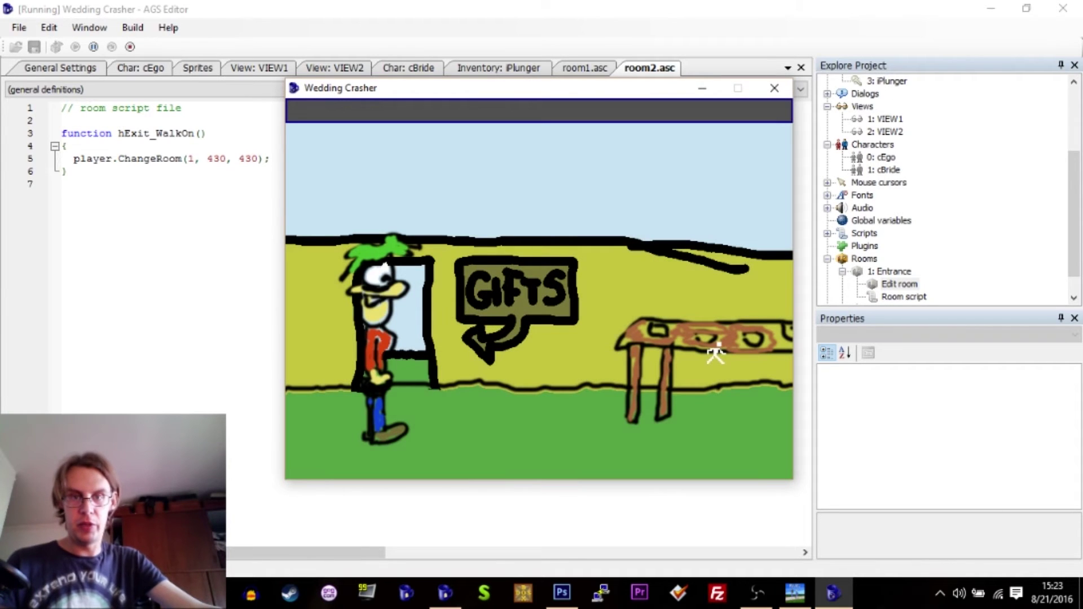
left_click(761, 459)
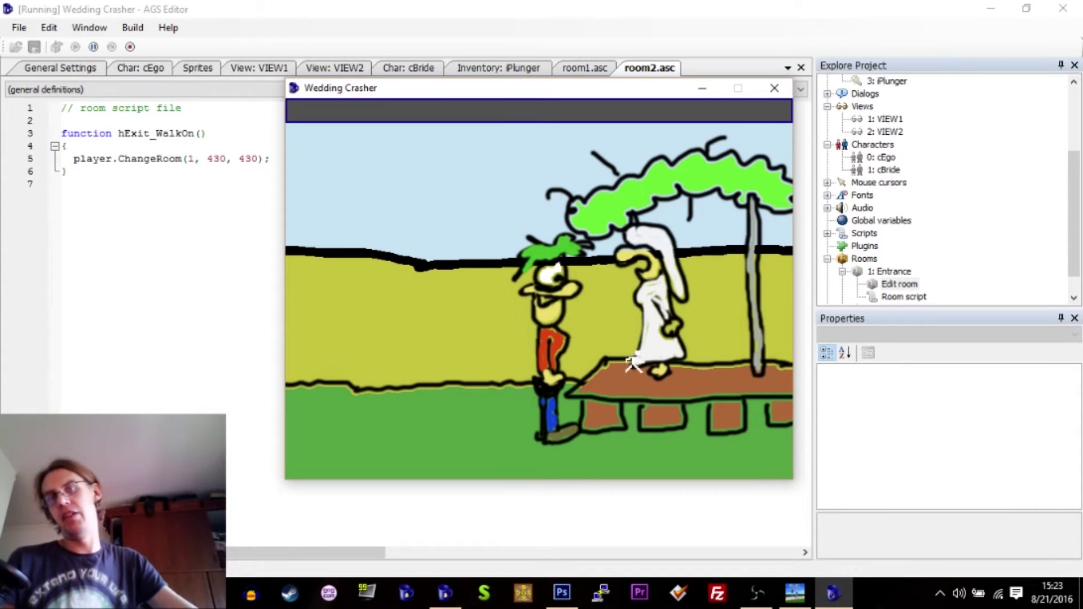
left_click(307, 119)
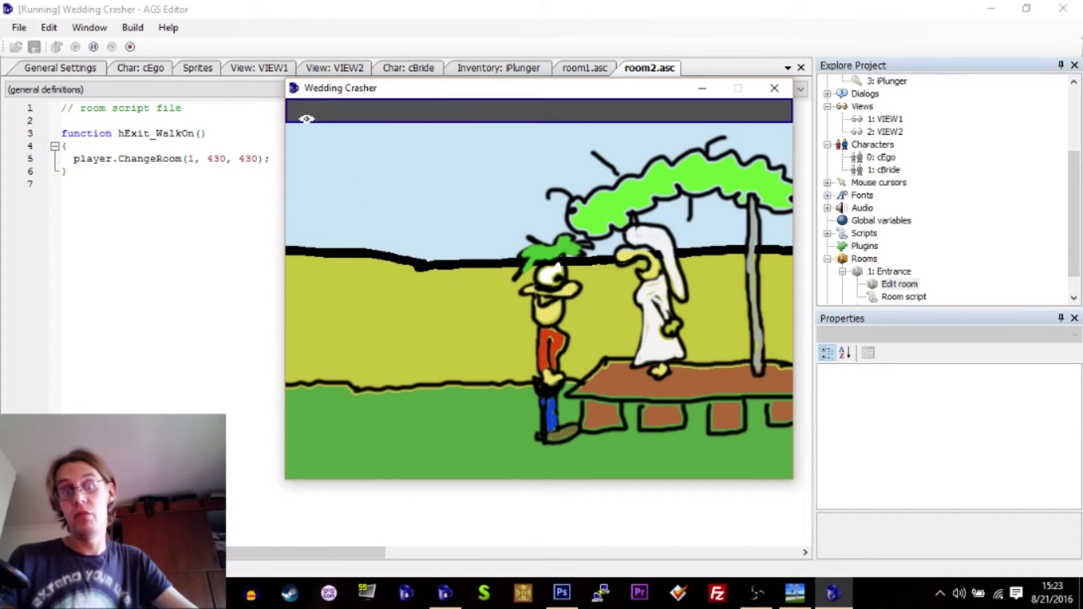
left_click(312, 431)
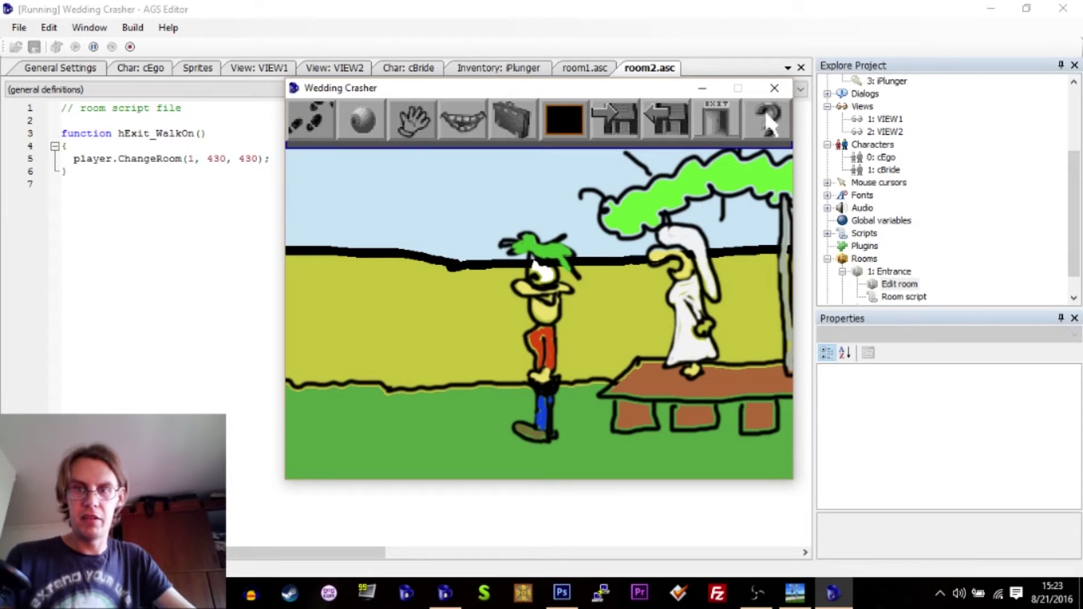
left_click(769, 121)
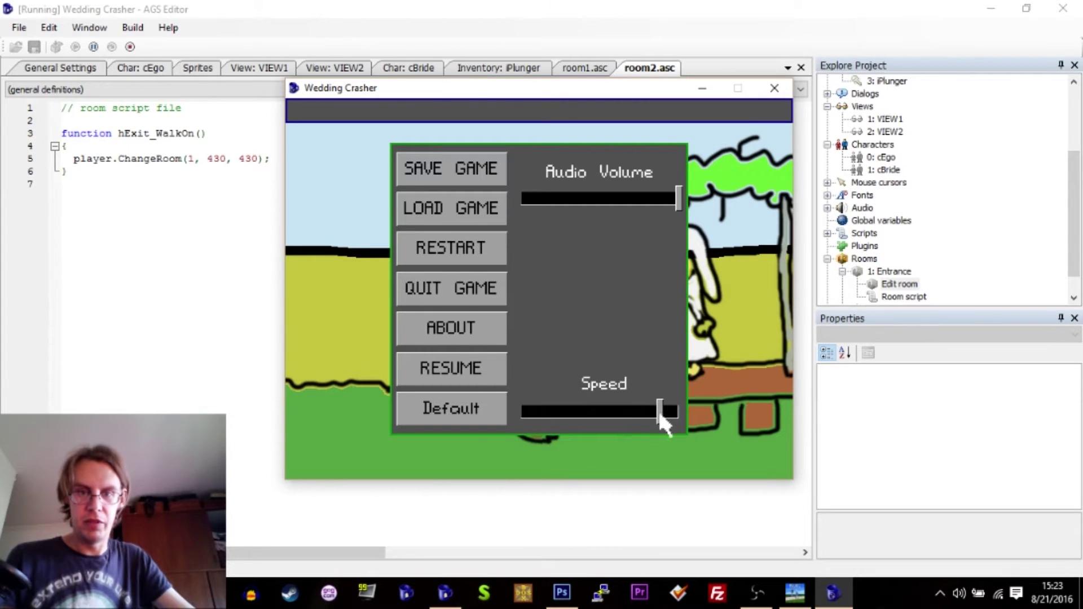
left_click(457, 368)
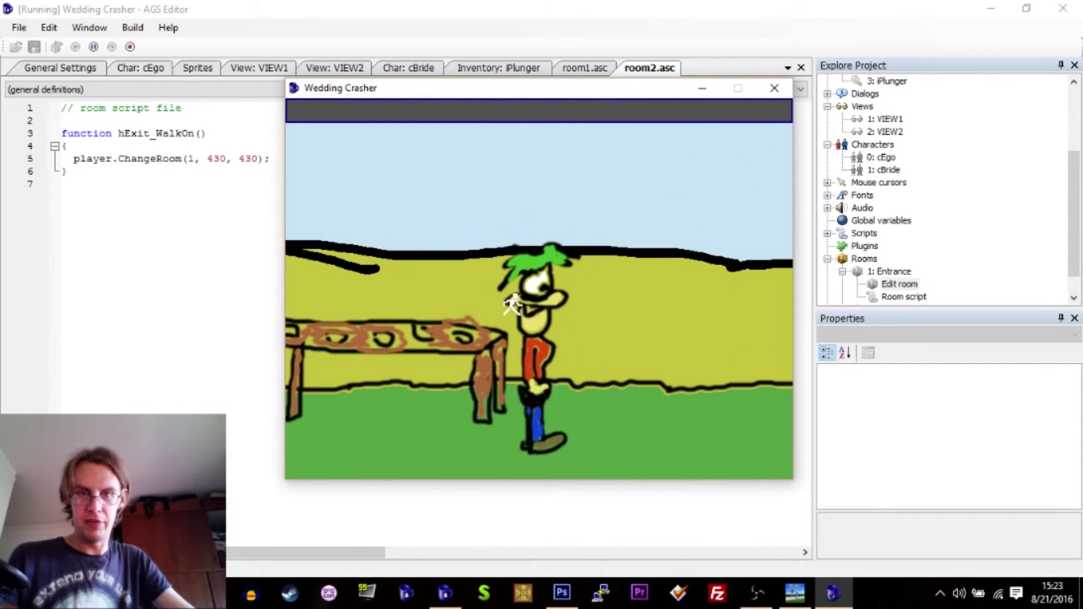
left_click(474, 339)
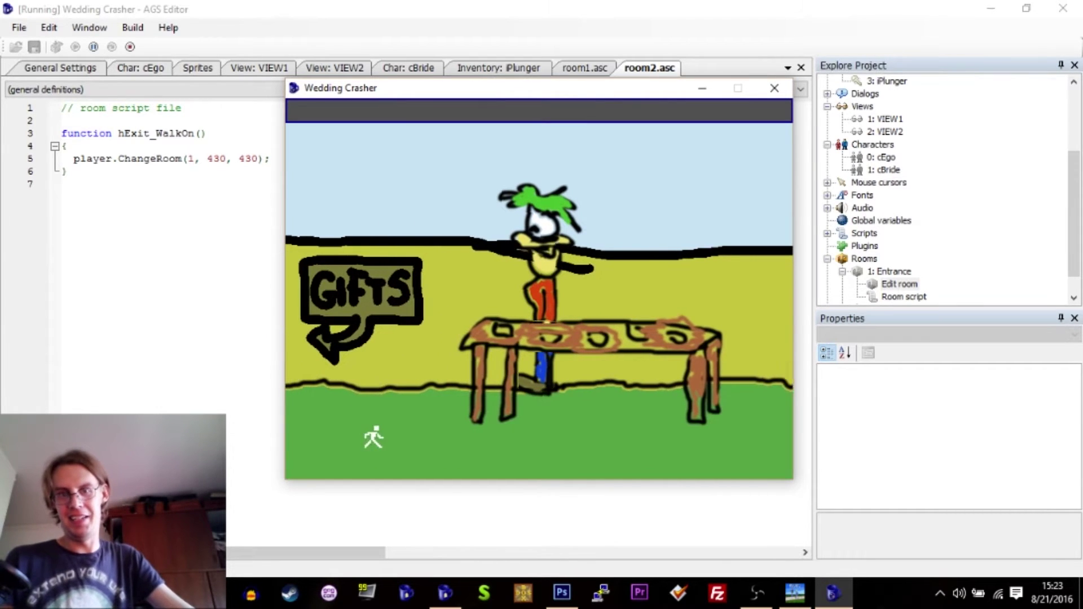
Step: Walk the character around the gift table and back, then quit the game
left_click(461, 493)
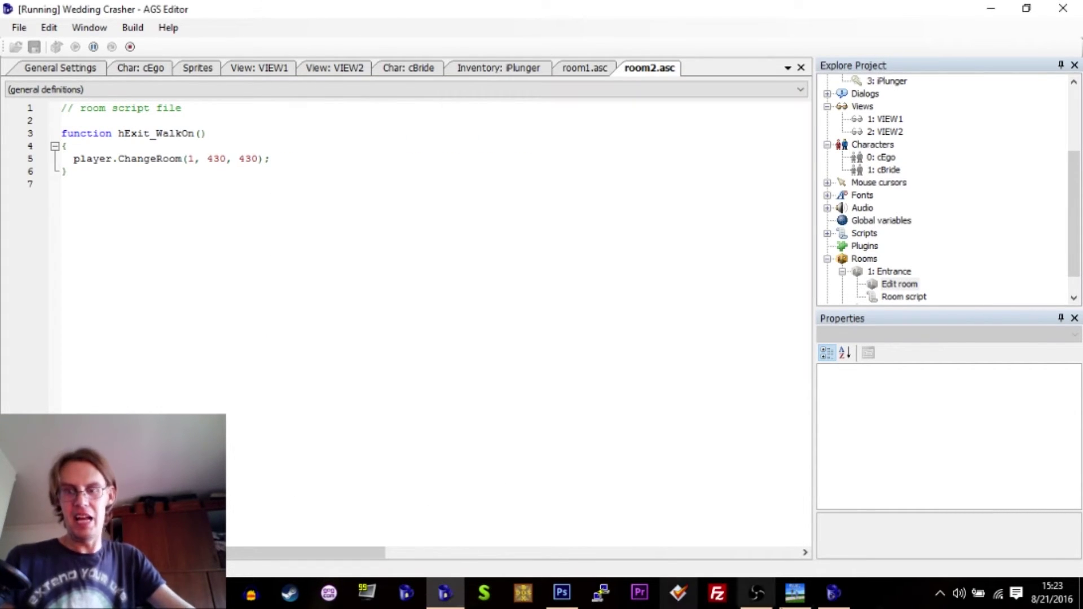
left_click(834, 592)
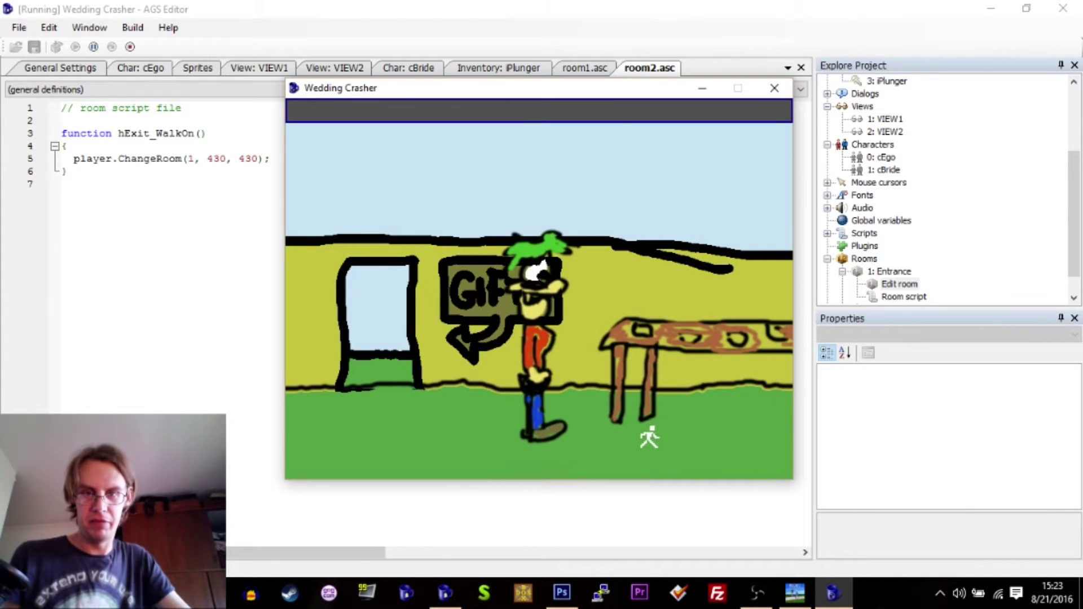
left_click(690, 459)
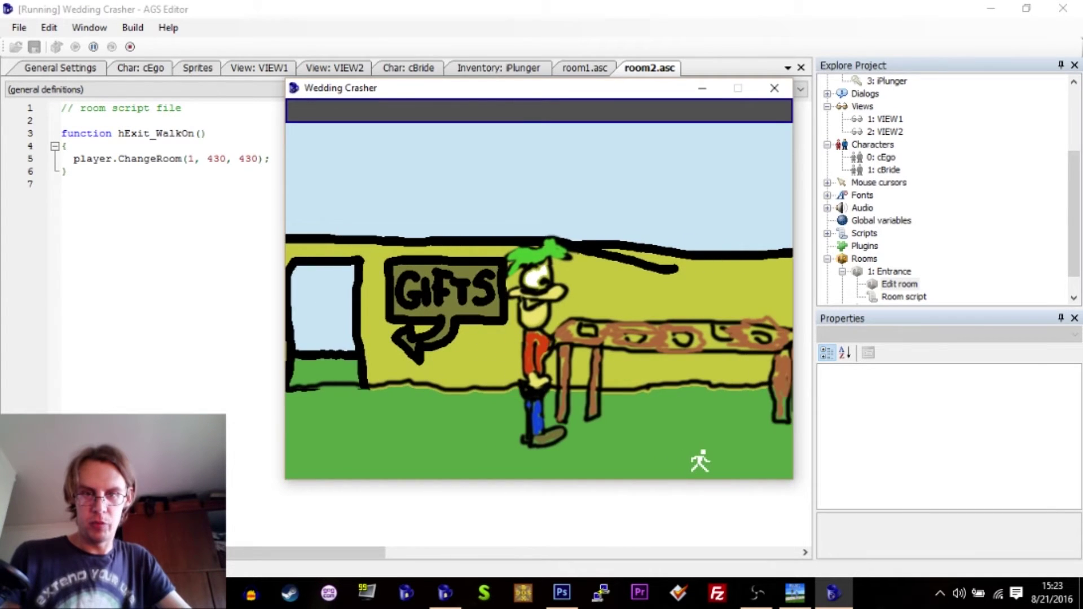
left_click(613, 285)
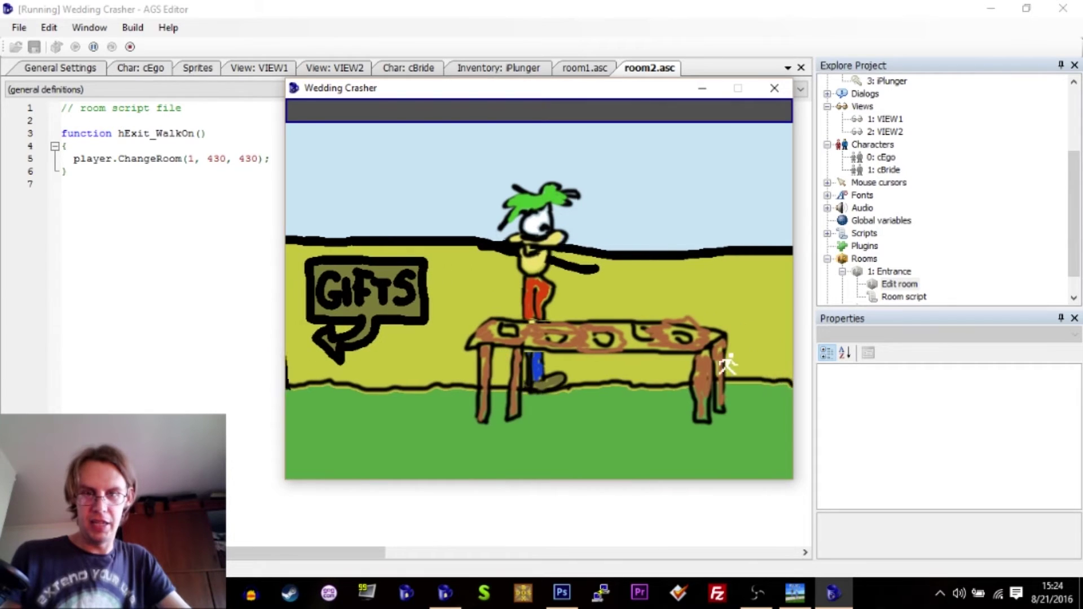
left_click(387, 358)
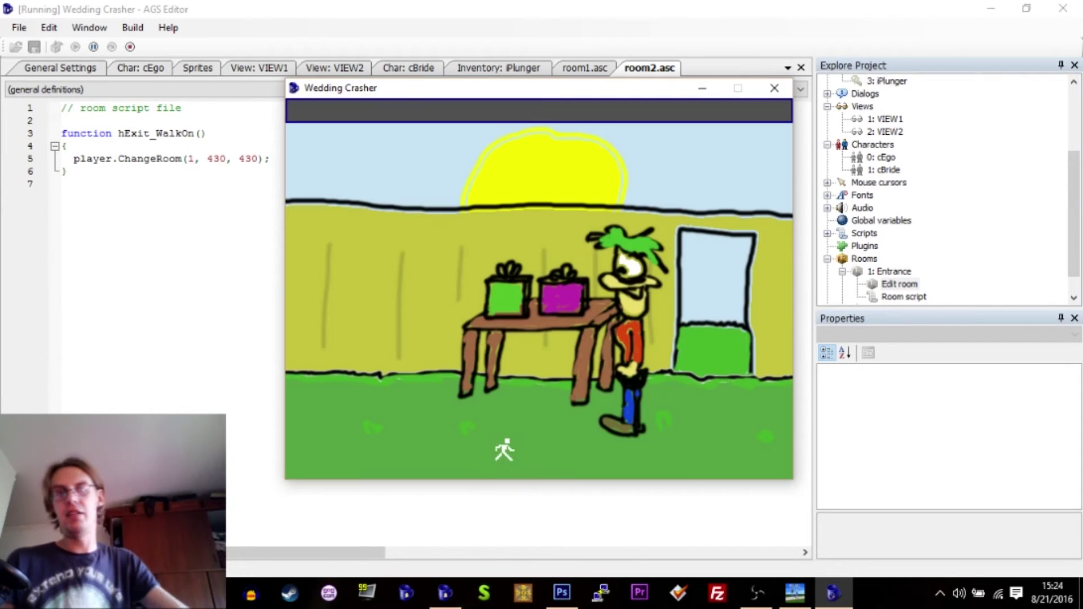
left_click(505, 451)
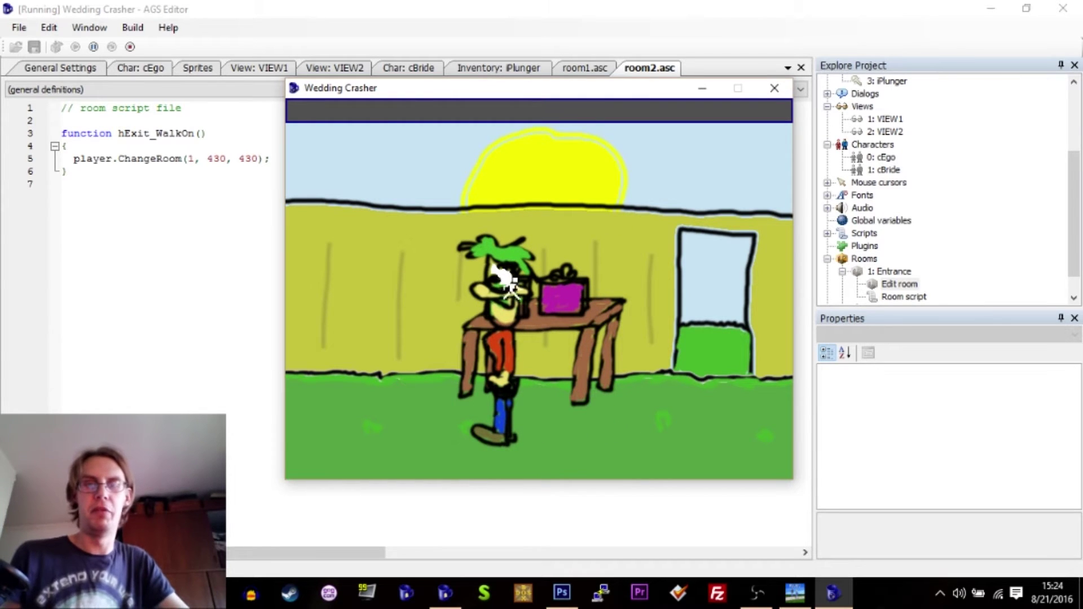
left_click(772, 87)
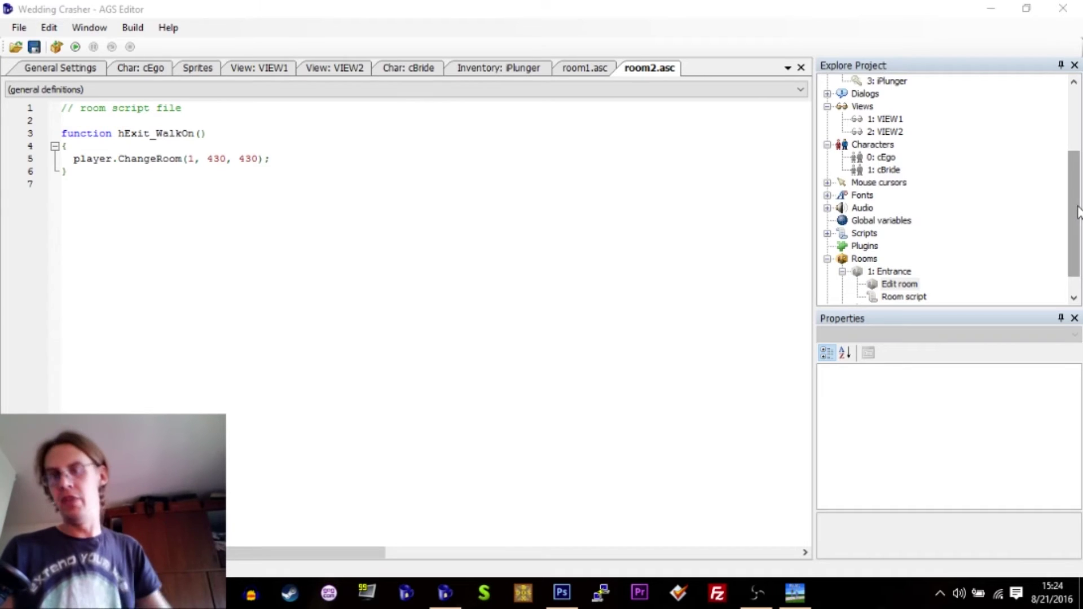
left_click_drag(1073, 213, 1064, 253)
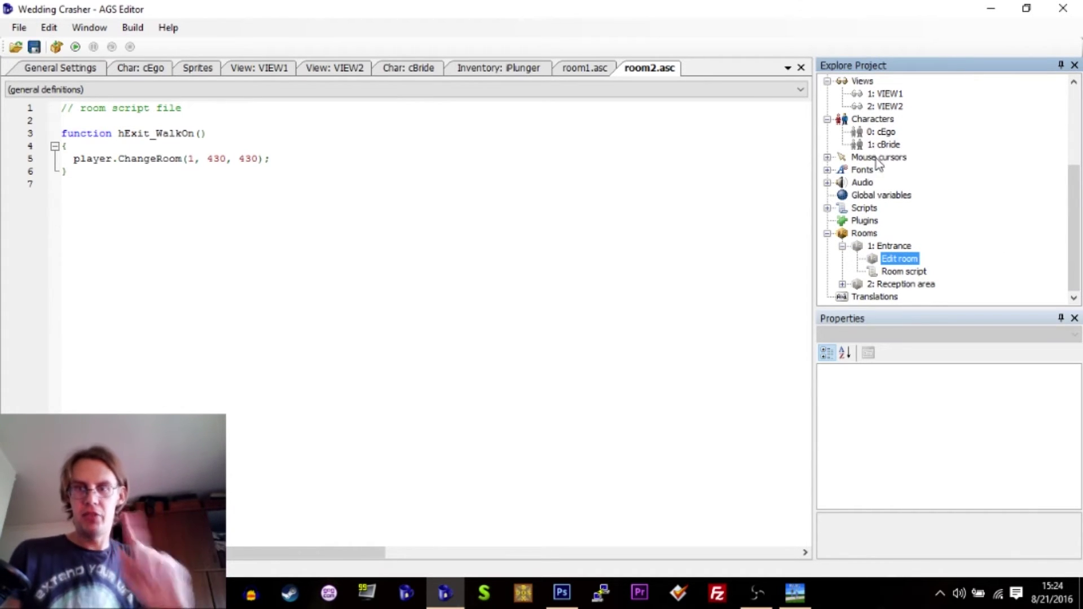
Step: Open cBride's settings from Room 2 and create her cBride_Look look-at handler
double_click(890, 291)
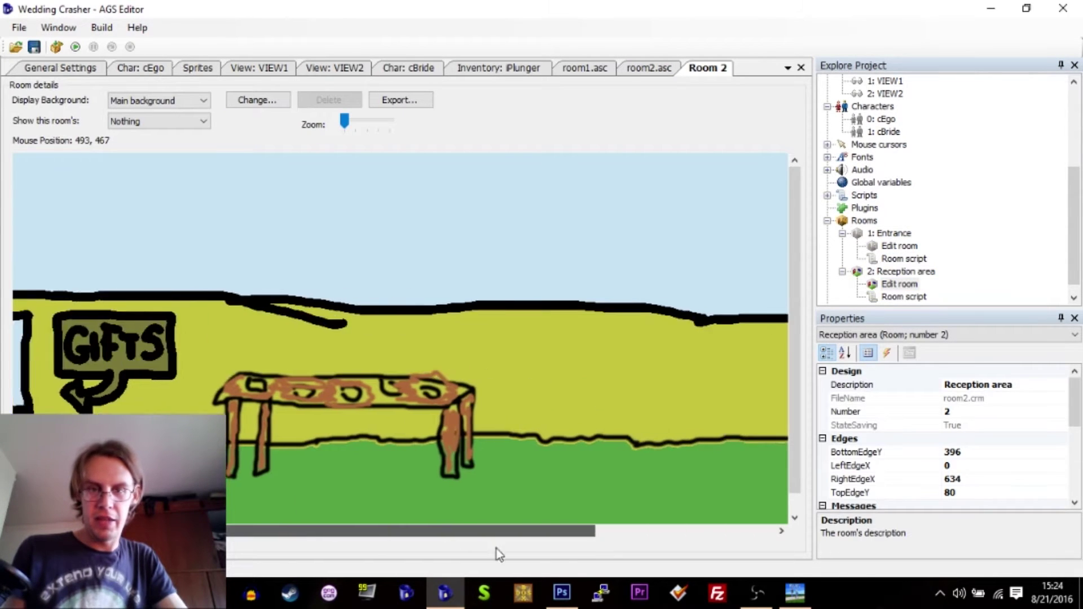
left_click_drag(404, 531, 676, 534)
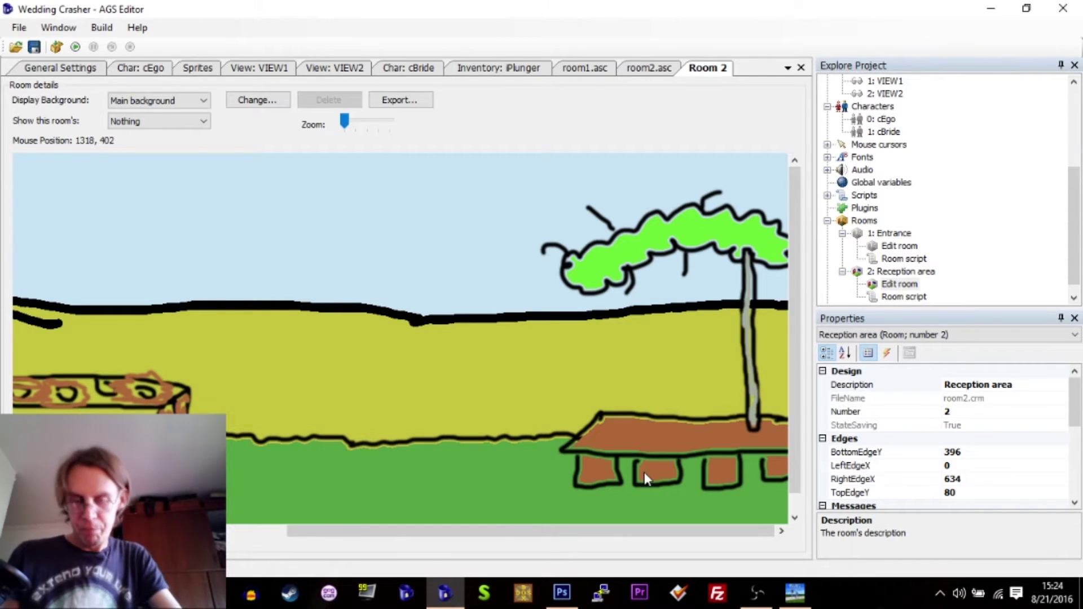
double_click(891, 136)
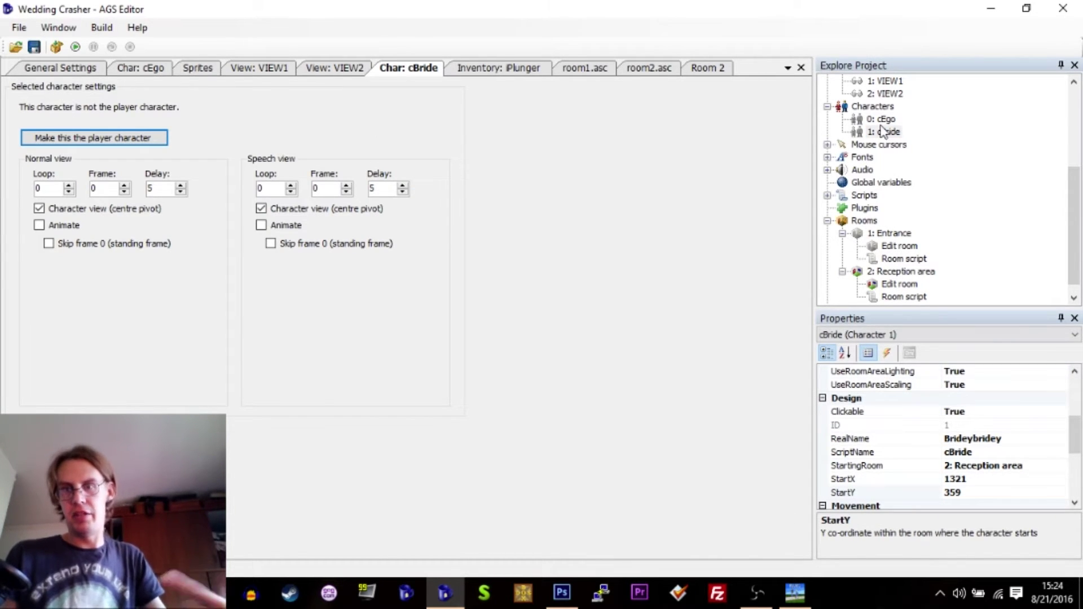
left_click(889, 354)
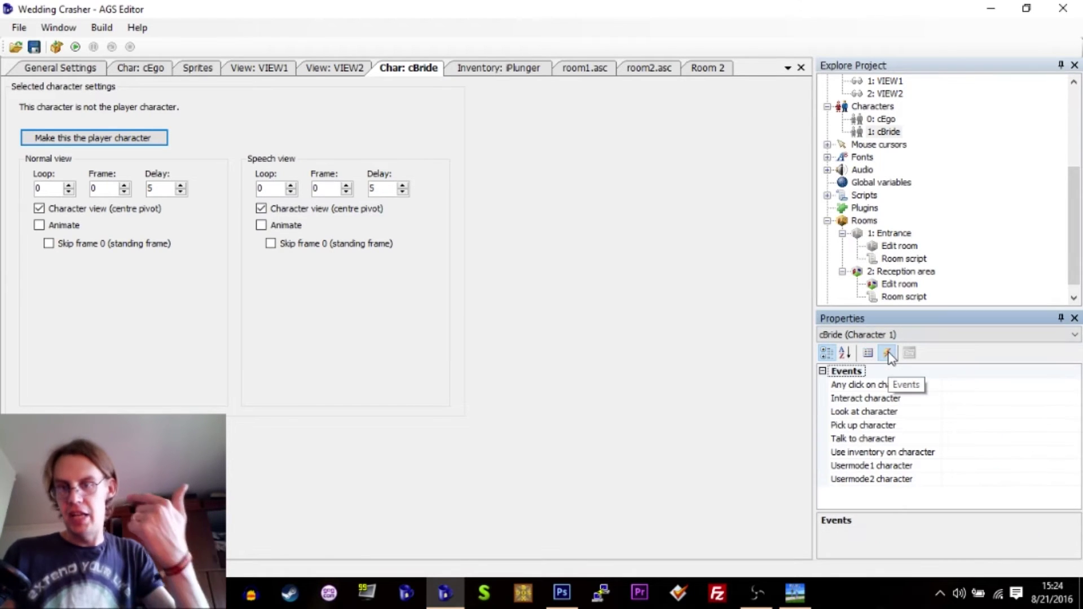
left_click(943, 411)
left_click(1073, 413)
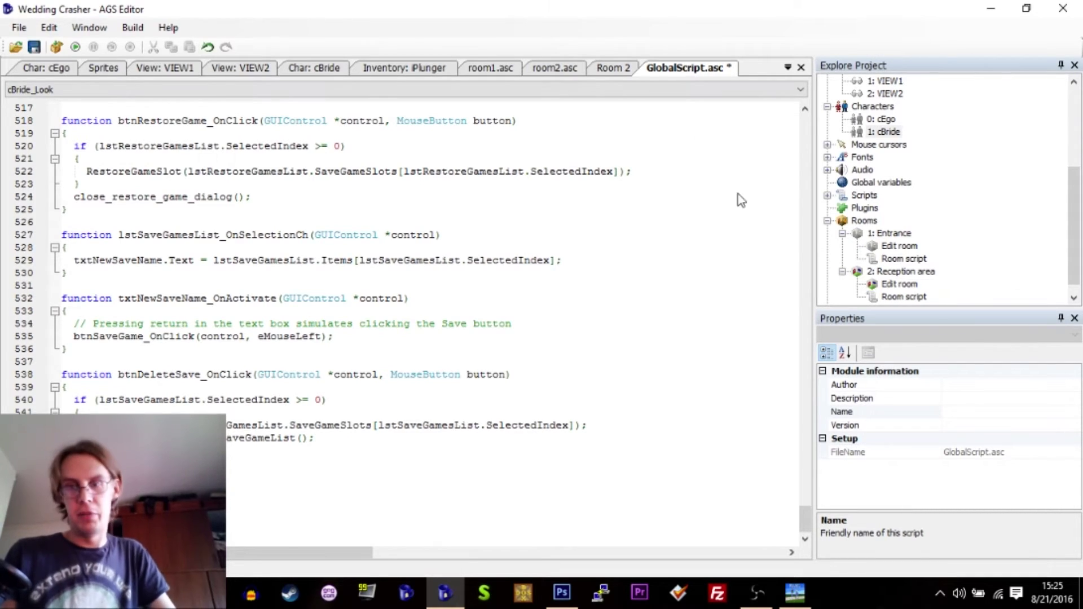
mouse_move(806, 527)
left_mouse_down()
mouse_move(813, 127)
mouse_move(801, 352)
left_mouse_up()
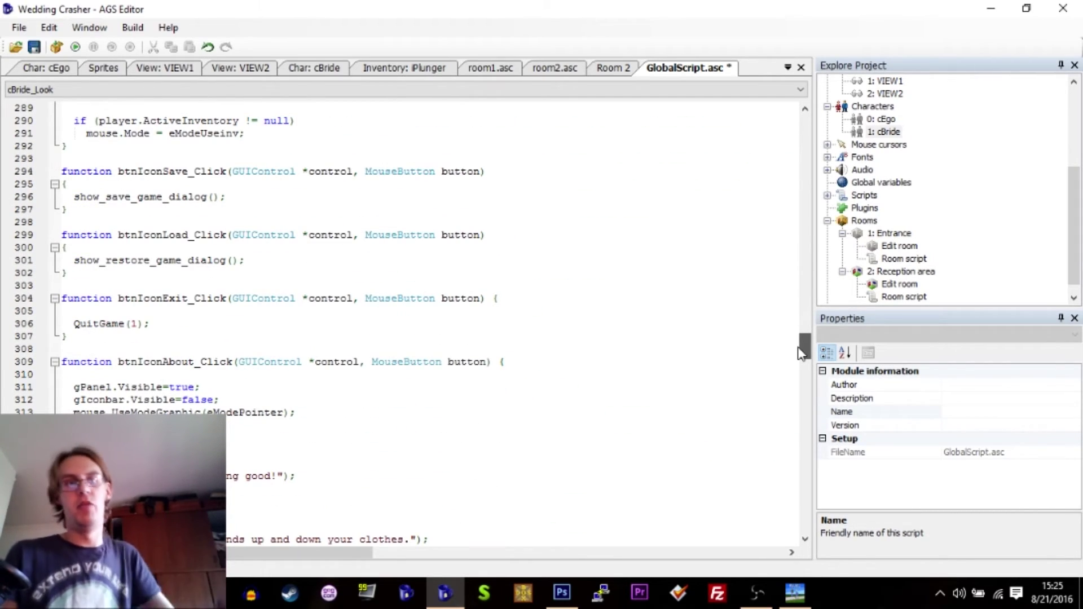
left_click_drag(801, 352, 806, 387)
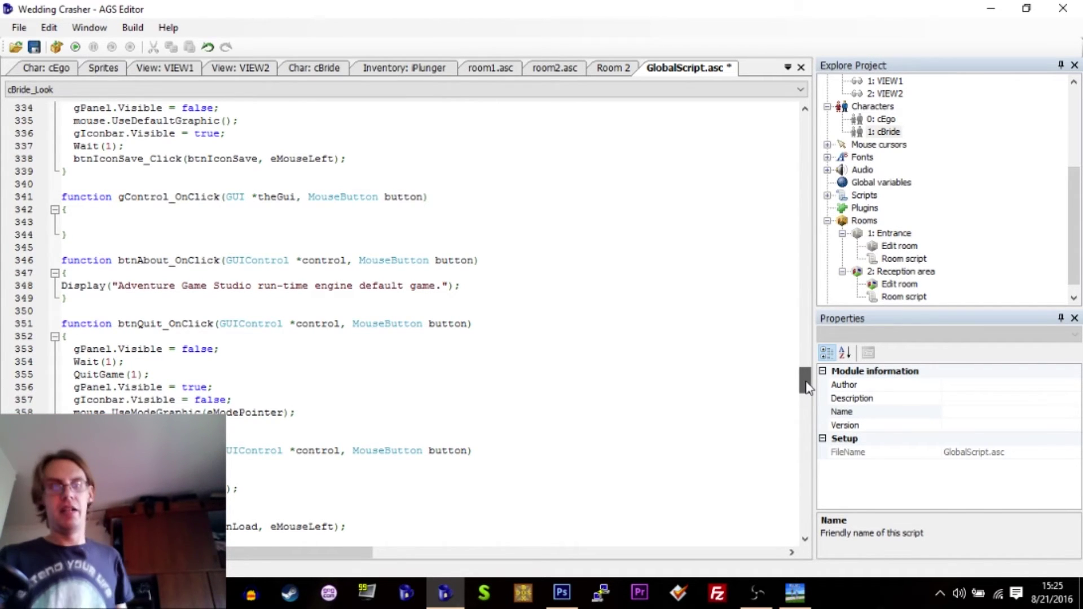
left_click_drag(805, 386, 792, 524)
type("shing bride")
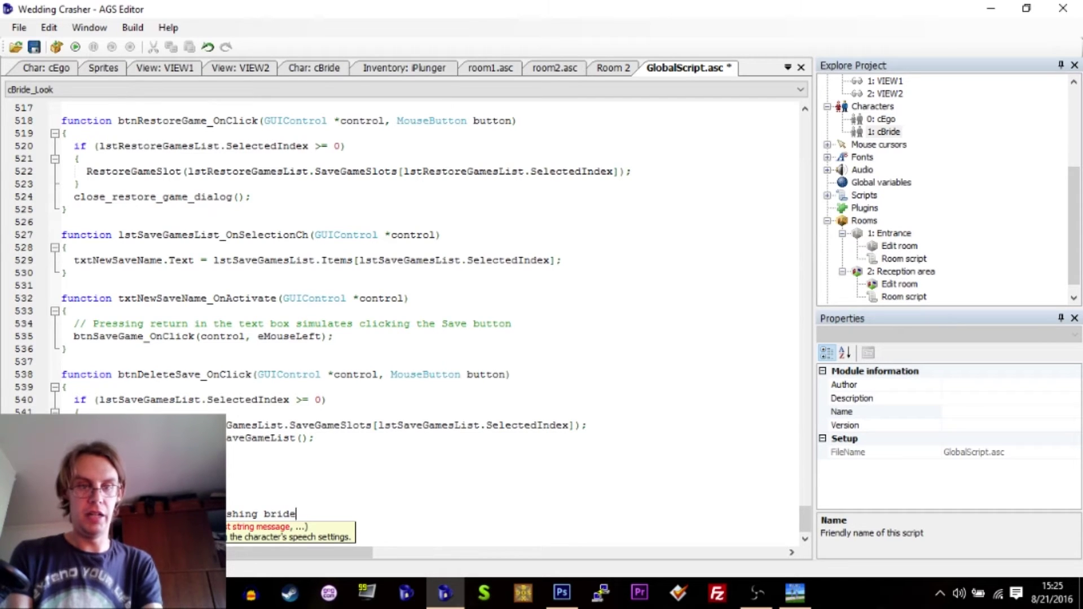
type("!\")")
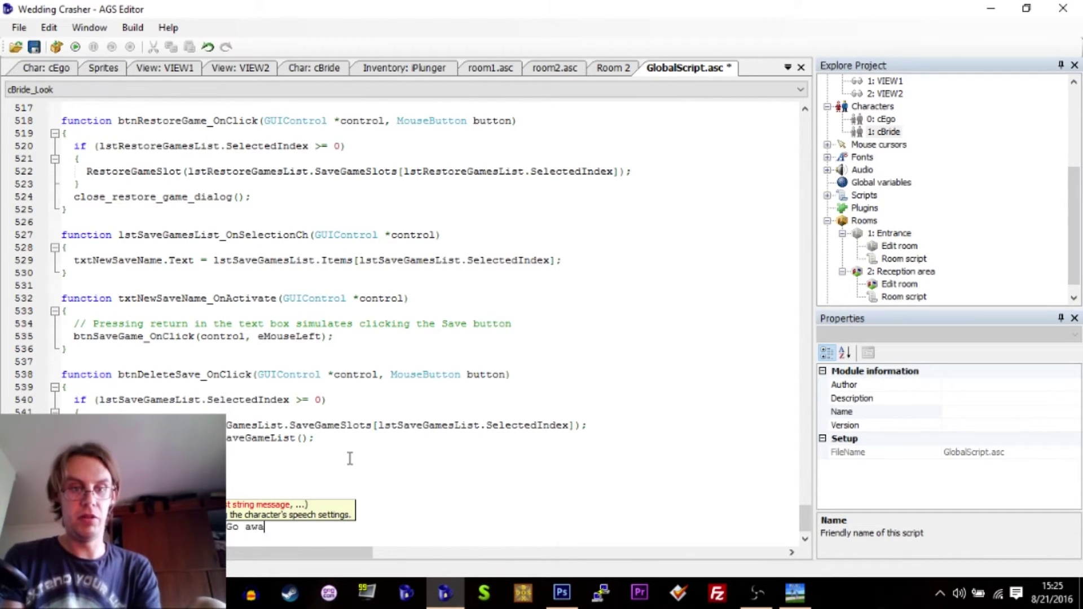
type(")")
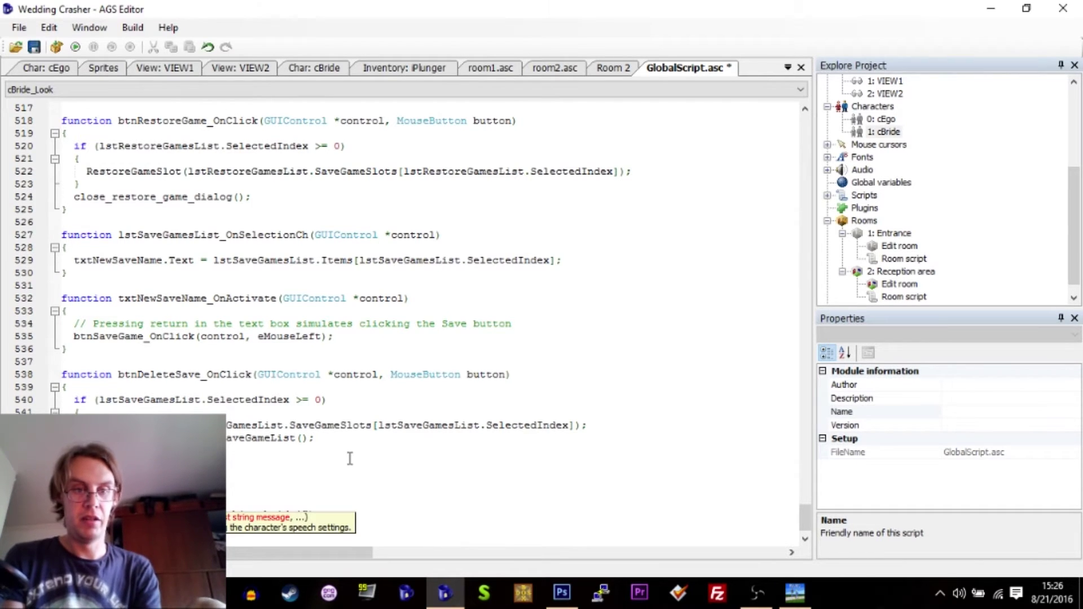
type(");")
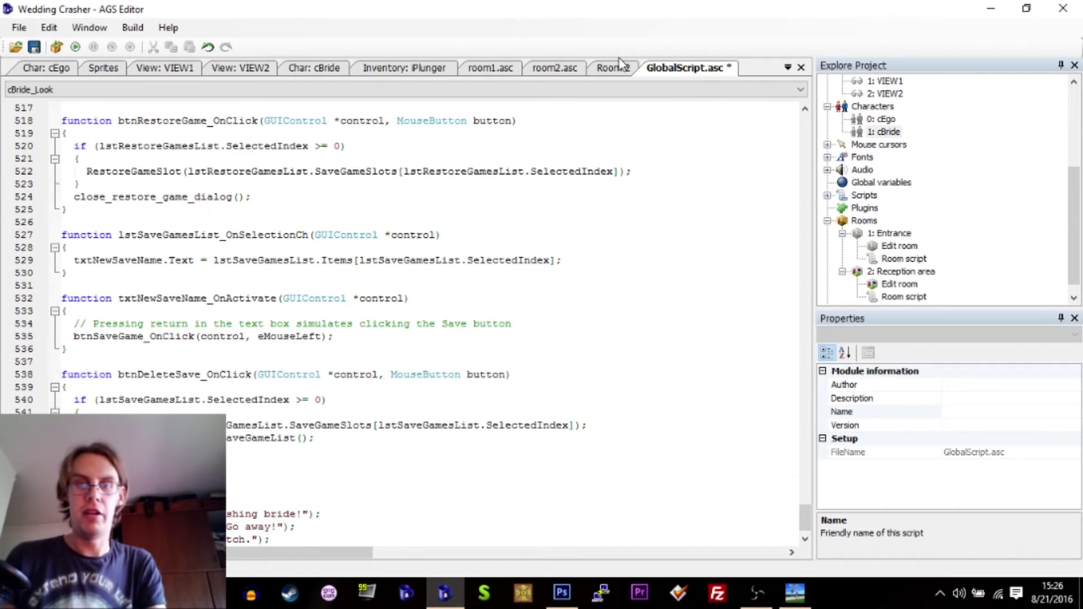
Step: Save GlobalScript.asc with the bride's look-at dialogue ending in 'Go away!'
key("ctrl+s")
Step: Create a cBride_Interact handler from the bride's 'Interact character' event
left_click(314, 68)
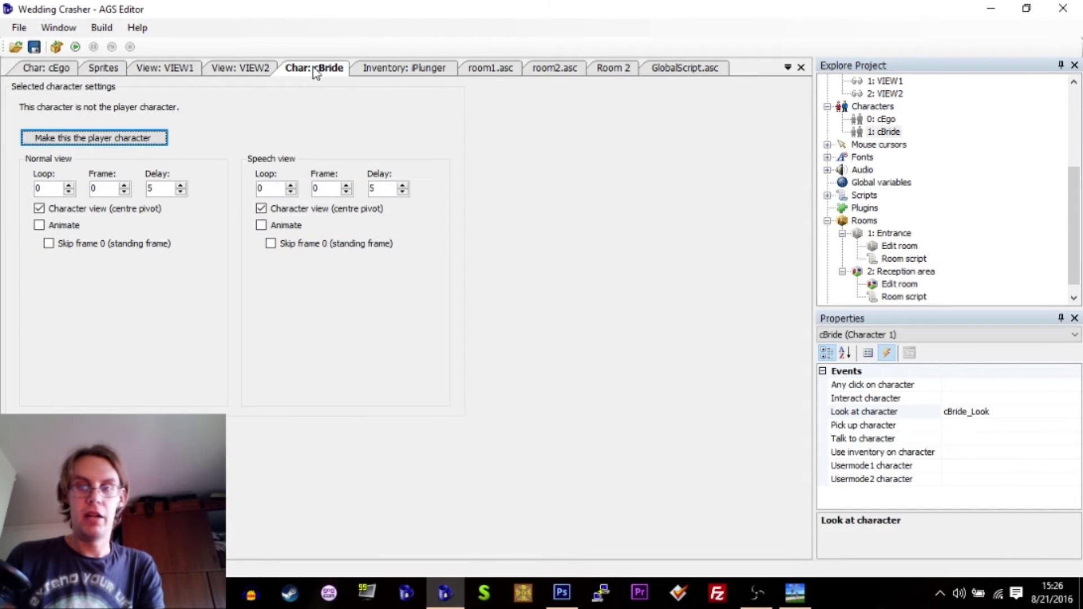
left_click(958, 399)
left_click(1075, 398)
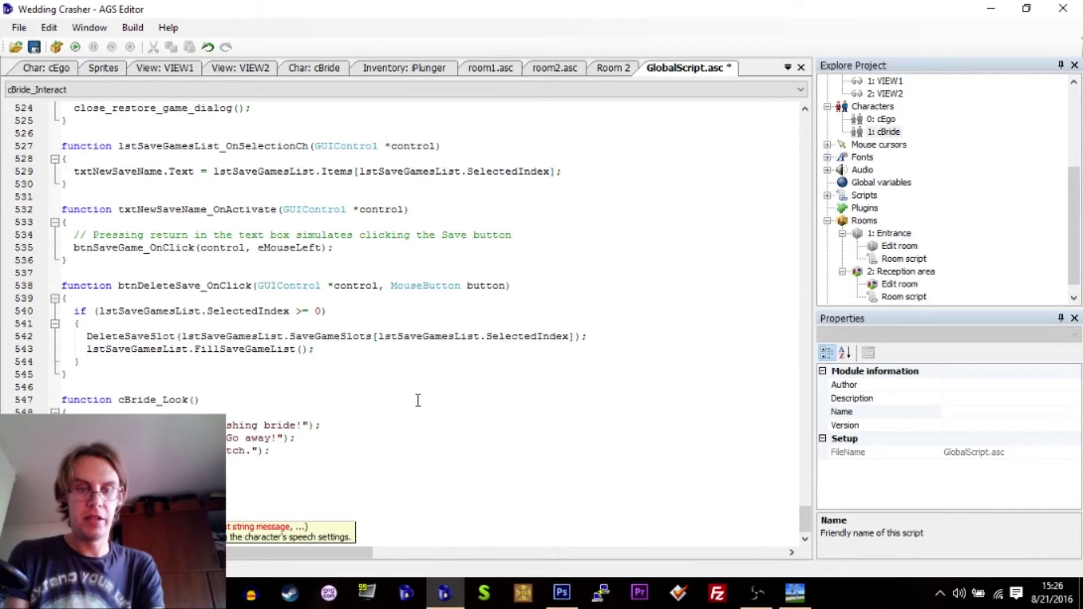
type("tothrot")
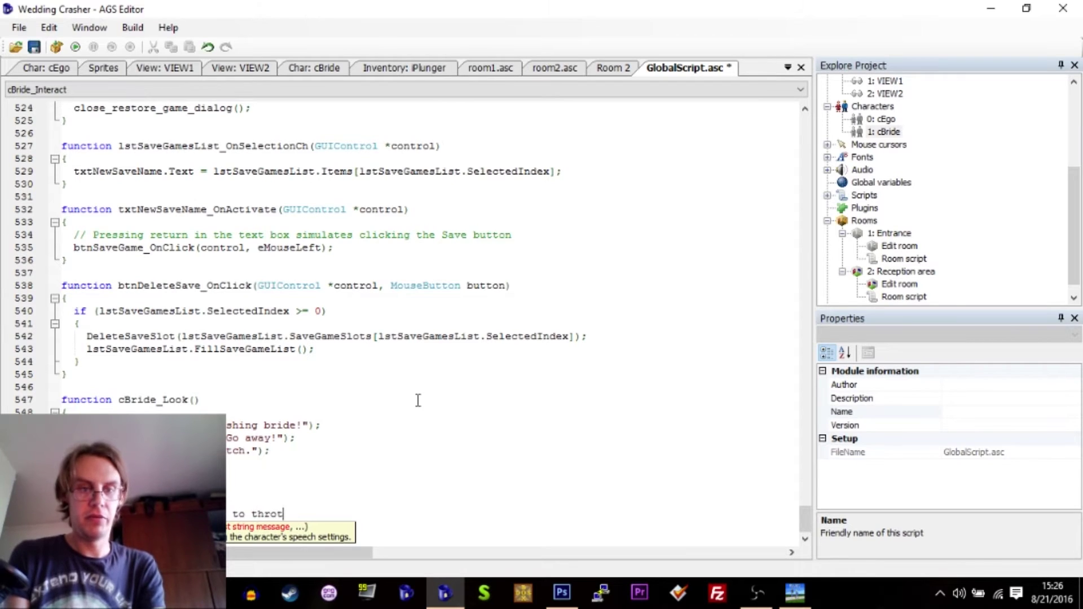
type("tle her, but I ")
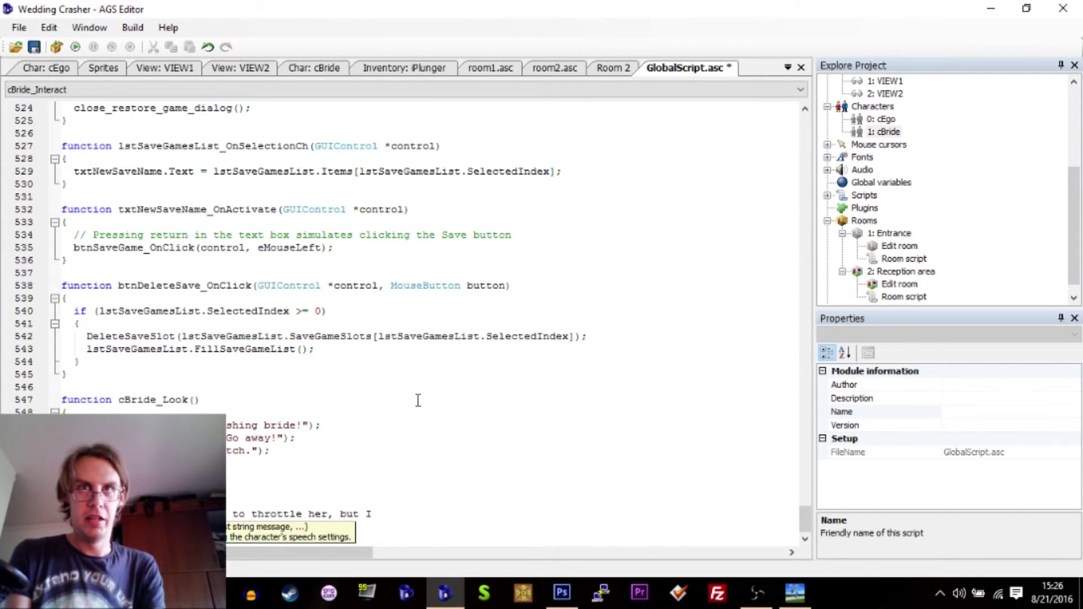
type("... won't.\");")
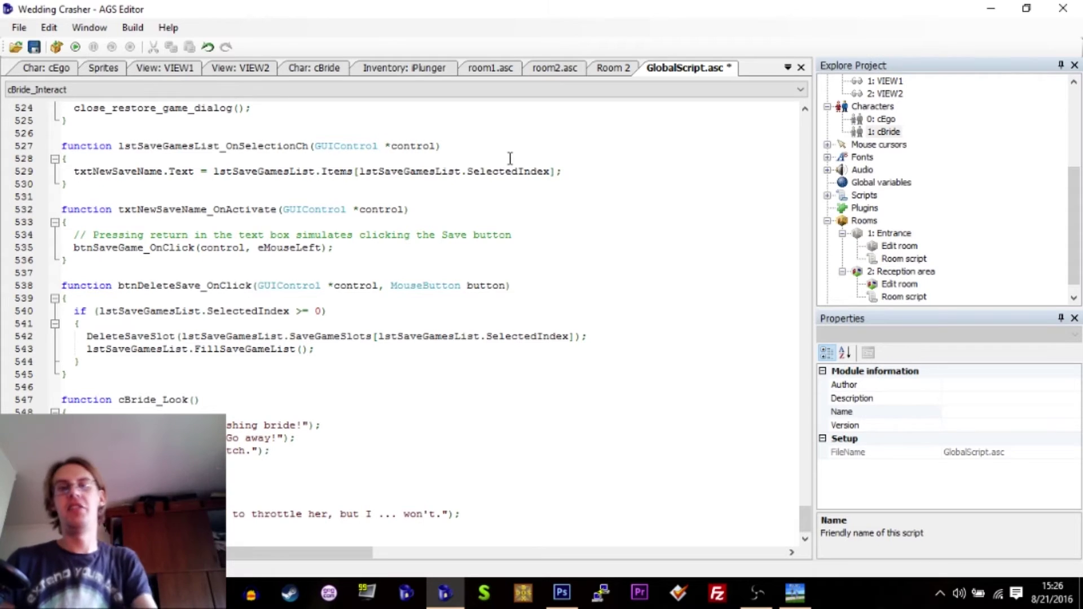
Step: Save the global script with the player's throttle line, then bring up the iPlunger item
key("ctrl+s")
left_click(428, 67)
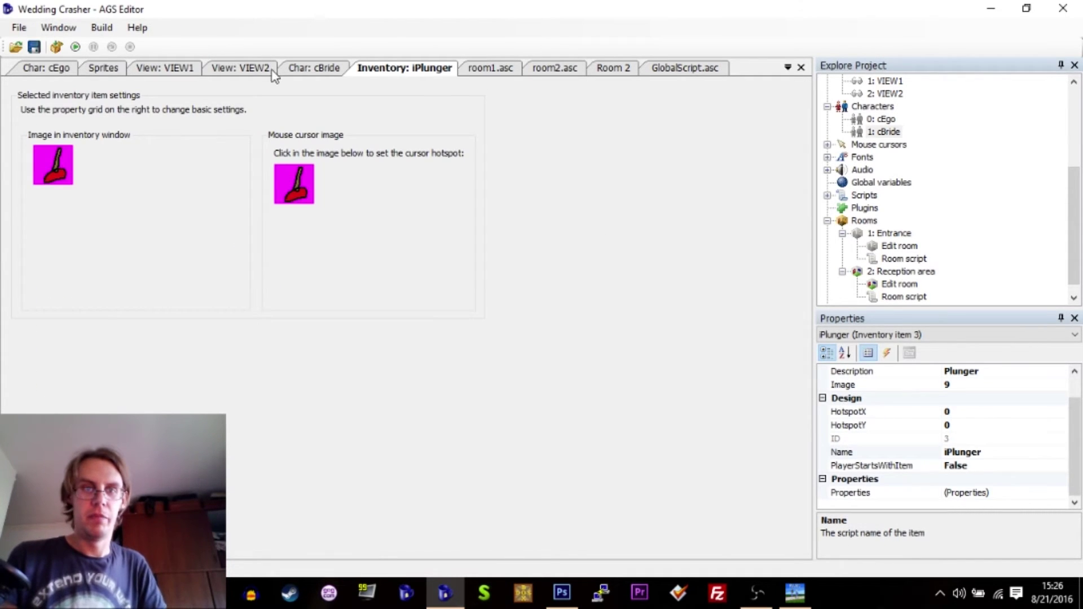
Step: Create a cBride_UseInv handler from the bride's use-inventory event
left_click(299, 72)
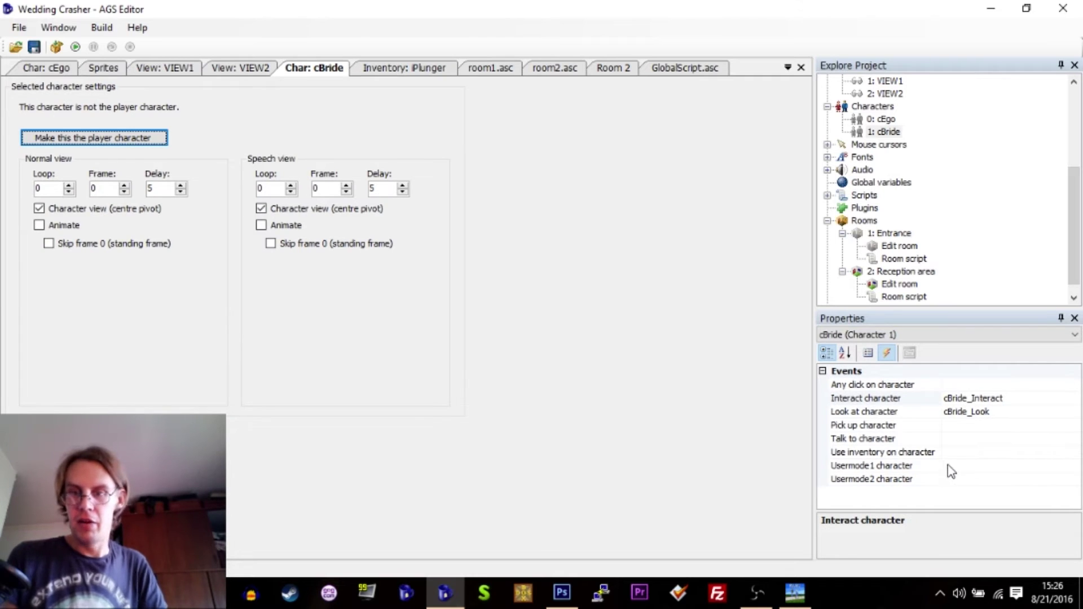
left_click(962, 452)
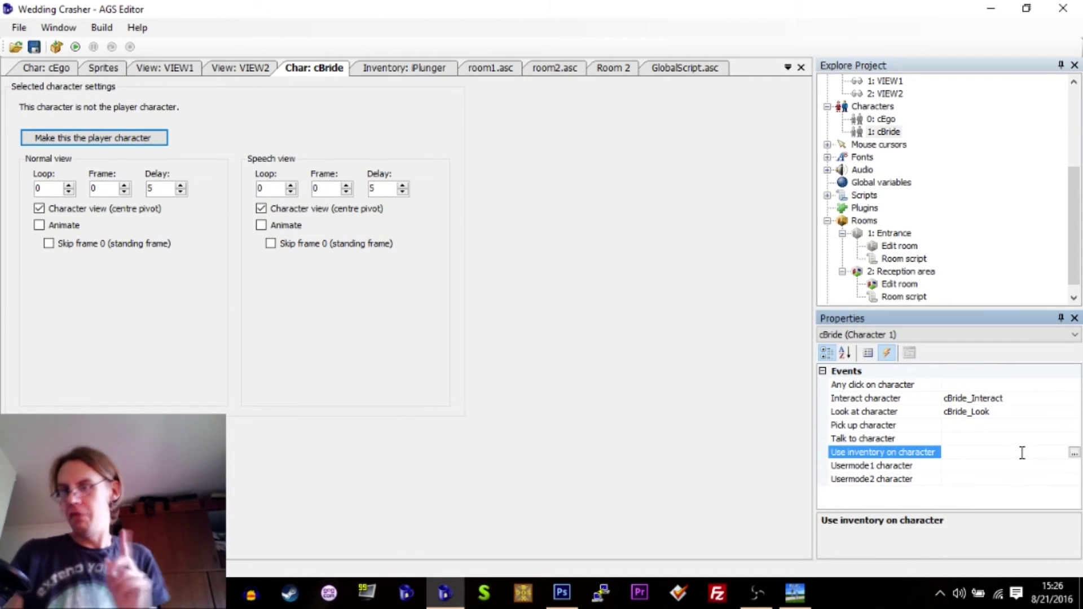
left_click(1074, 453)
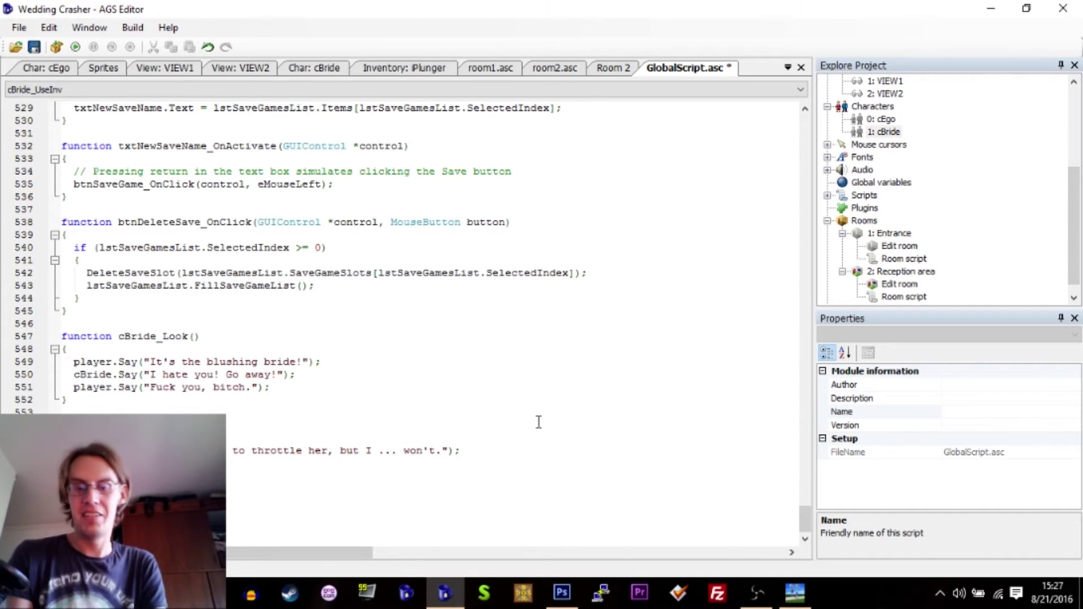
type("player.")
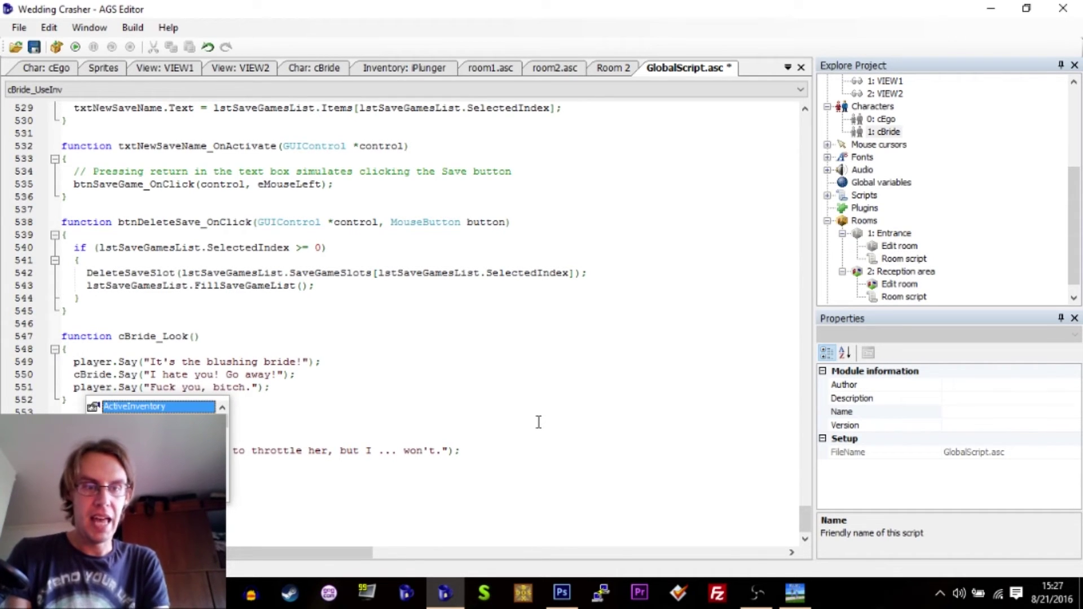
Step: Write the if (player.ActiveInventory==iPlunger) { check, removing a stray bracketed argument
key("Return")
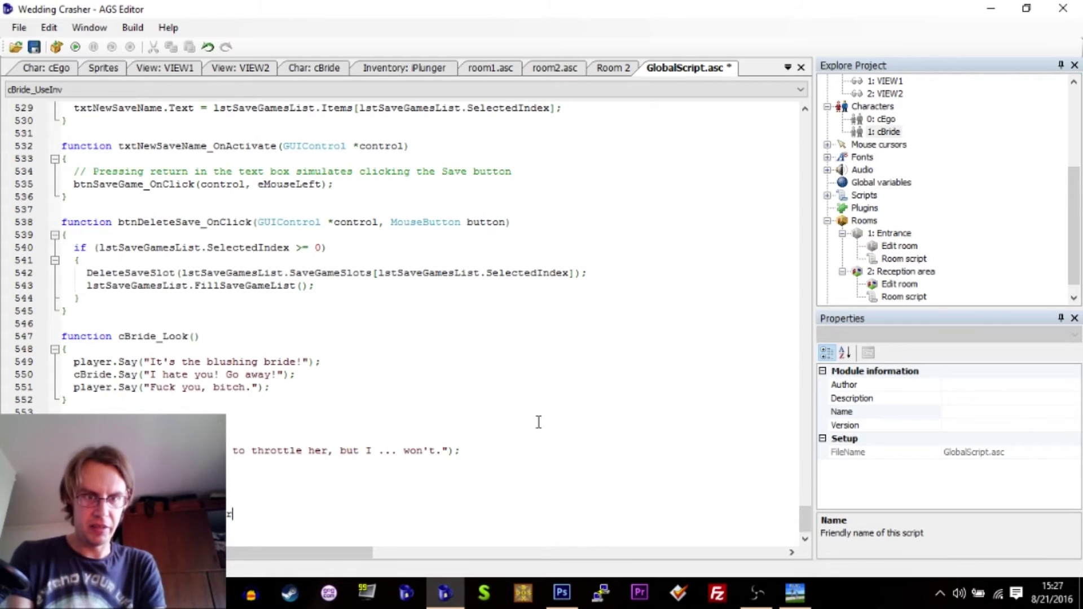
type("y(i")
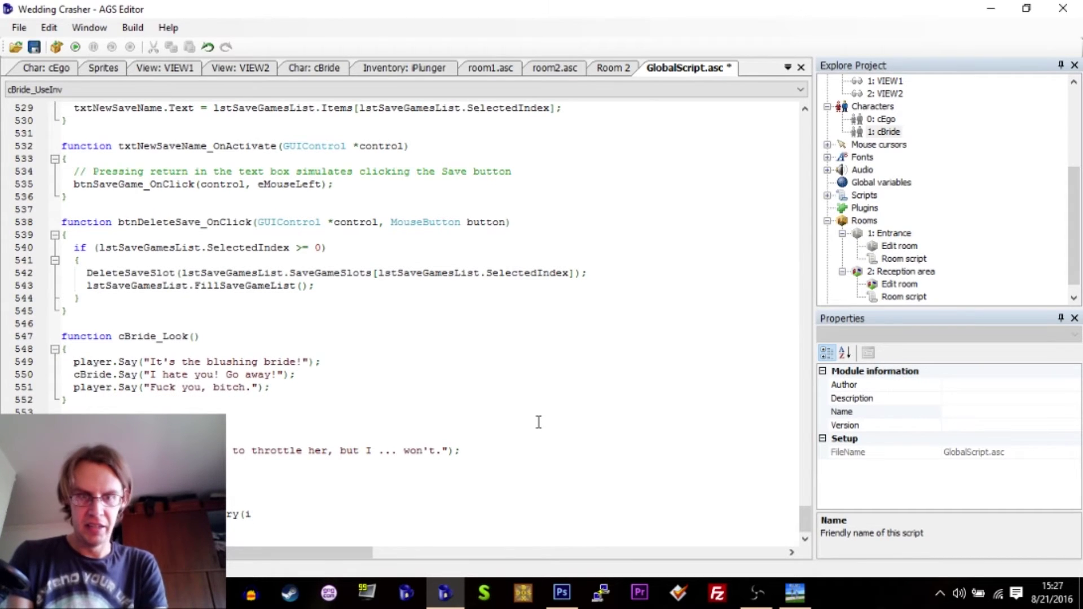
type("Pl")
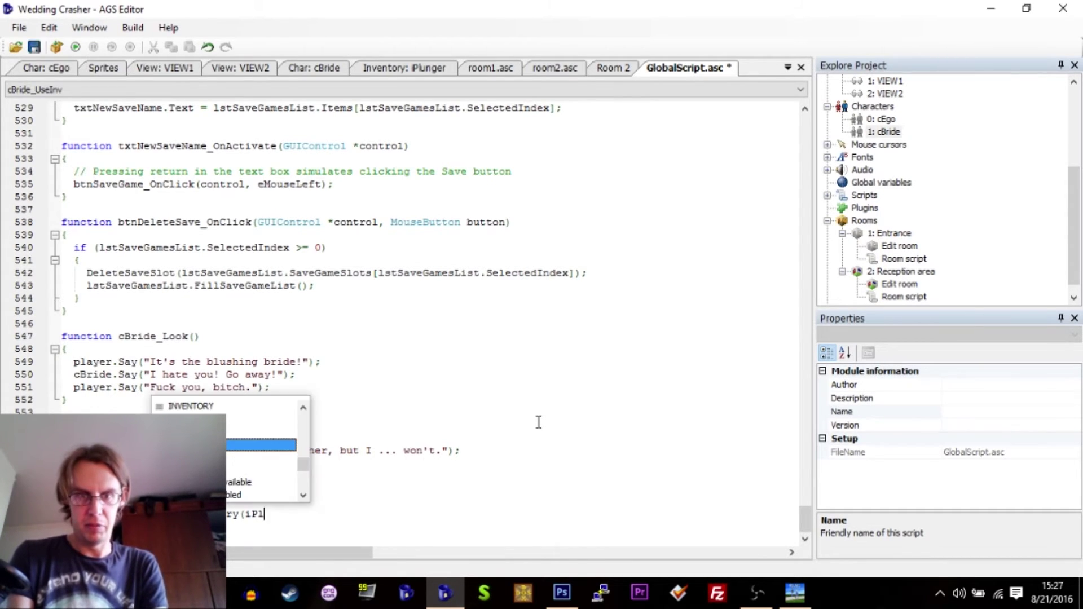
type("unger)")
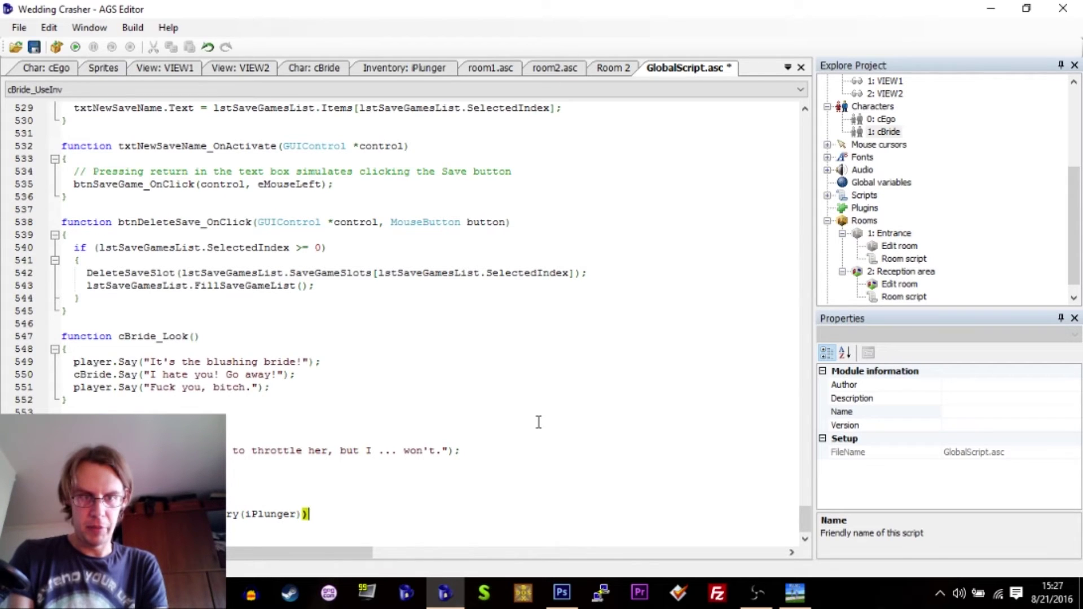
key("BackSpace")
key("BackSpace")
key("BackSpace")
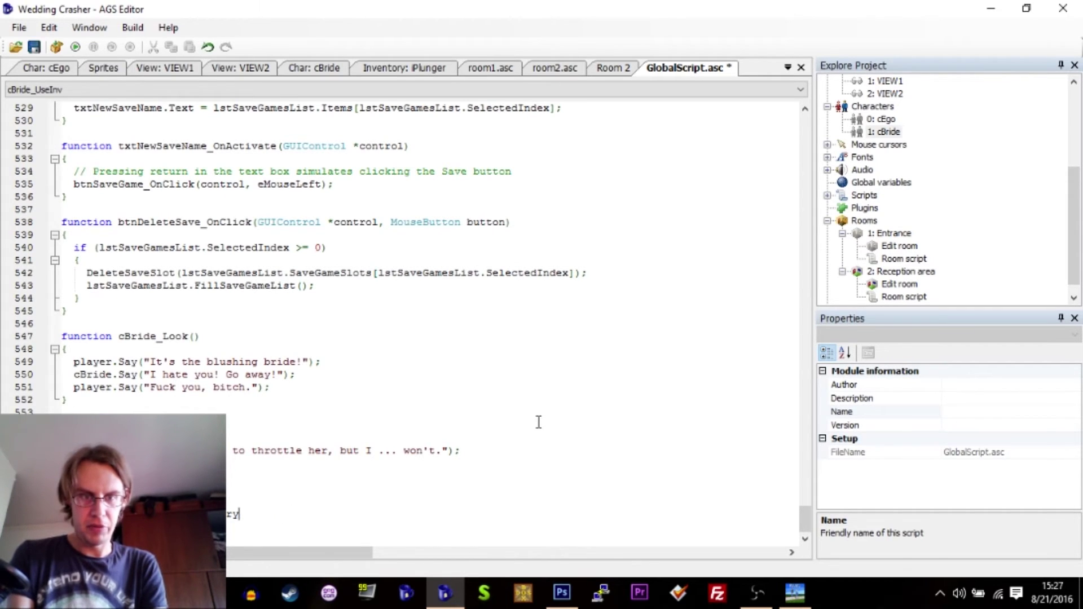
type("==")
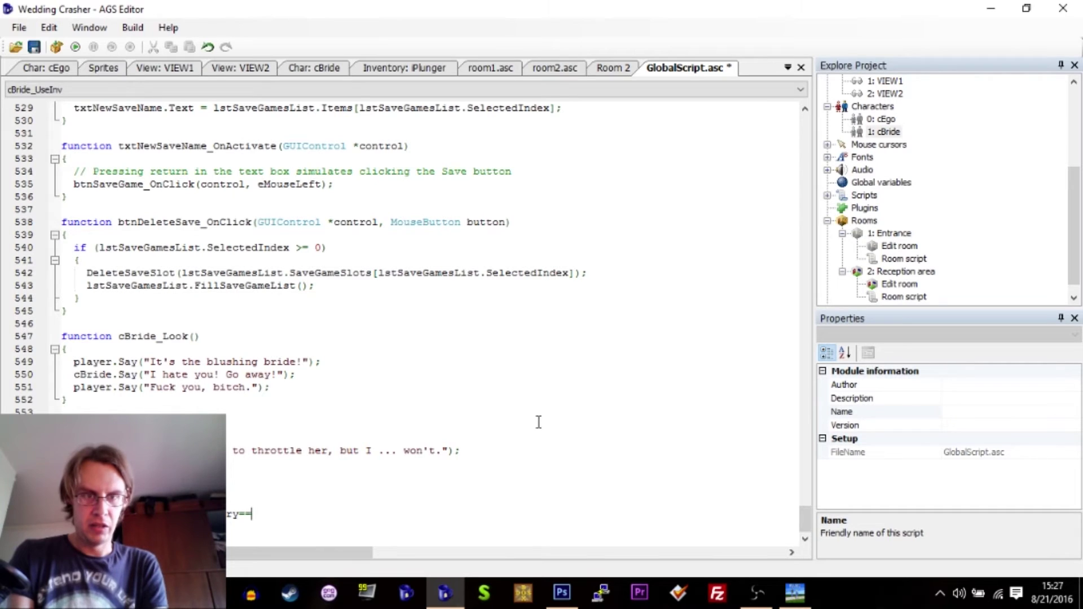
type("iPlunger)")
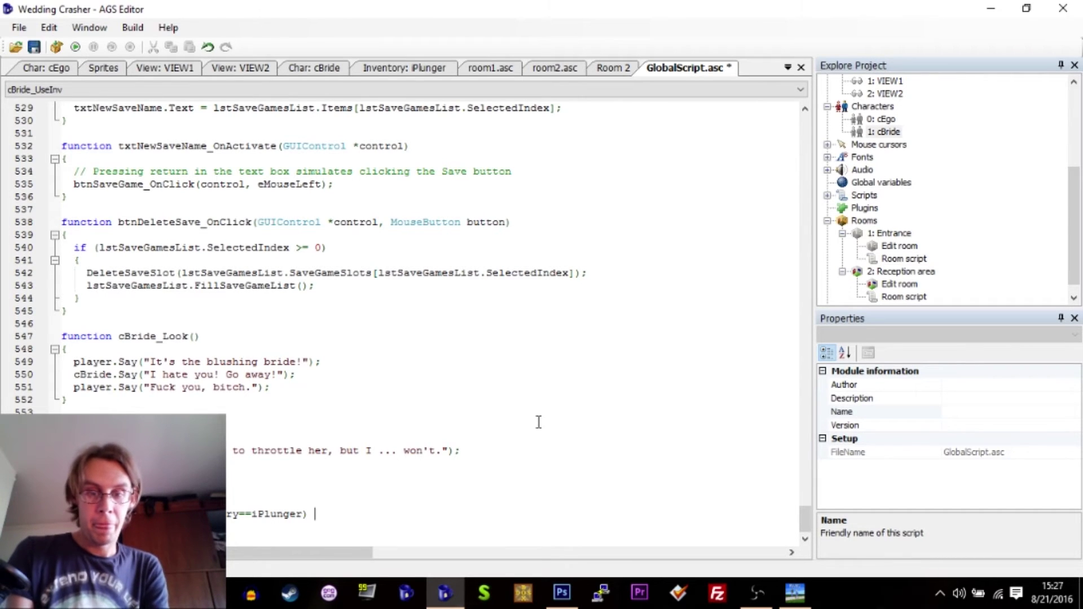
type("{")
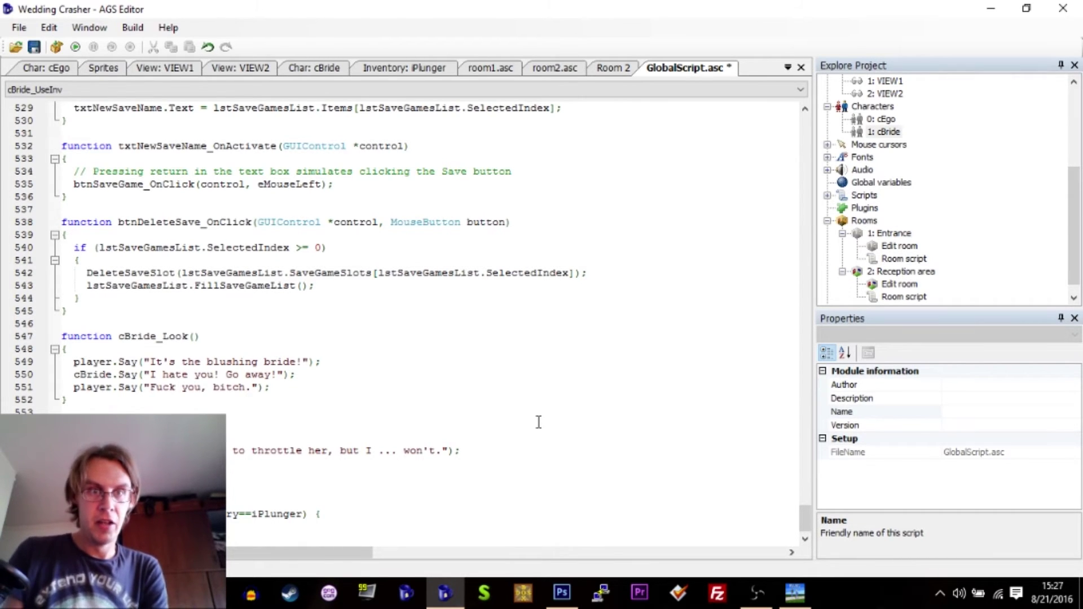
left_click(609, 70)
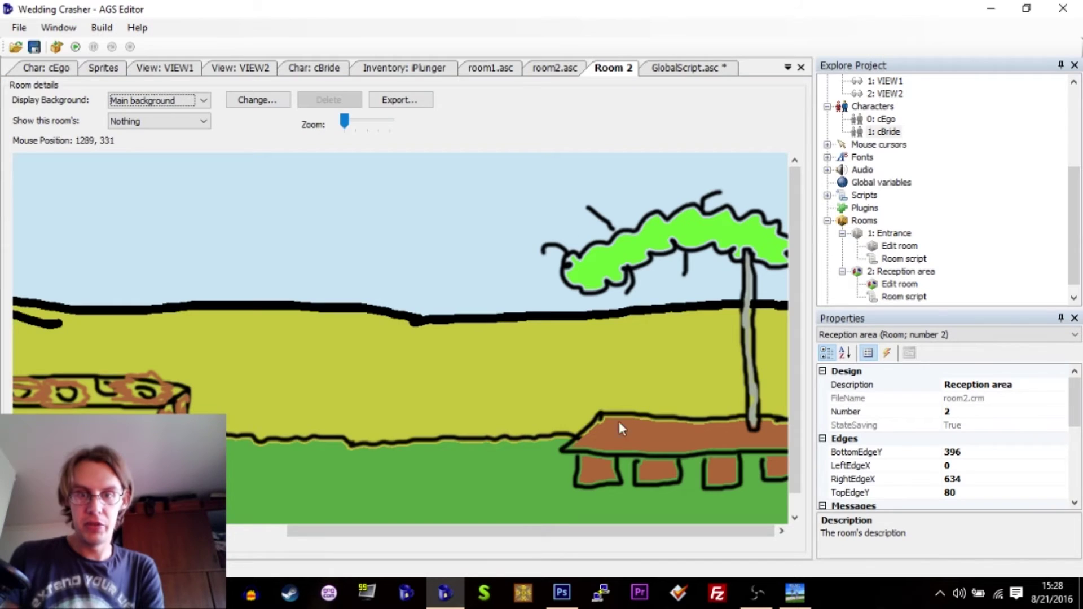
left_click(166, 122)
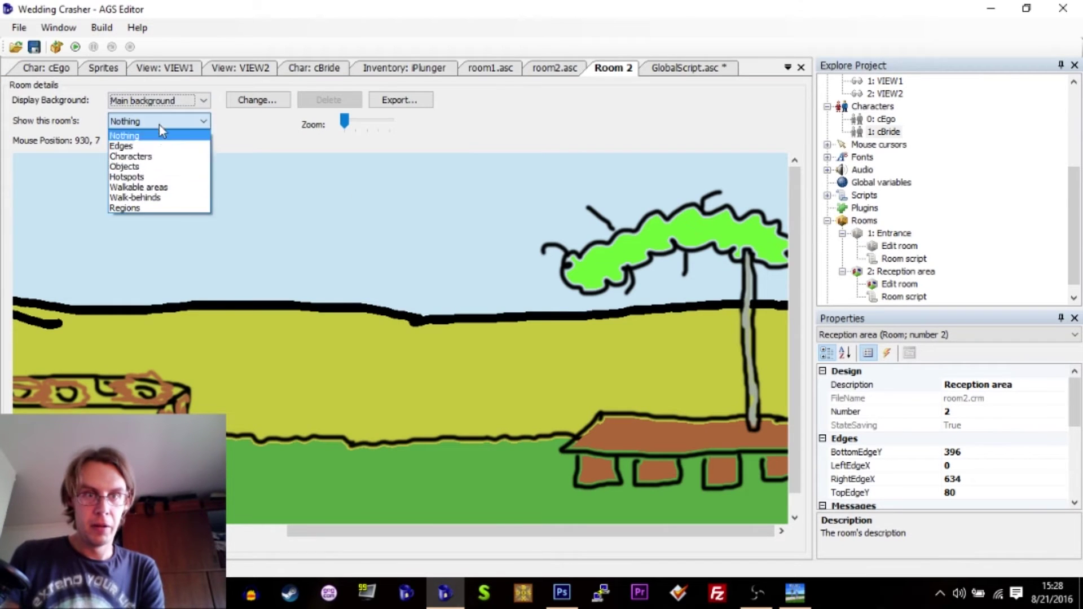
left_click(138, 186)
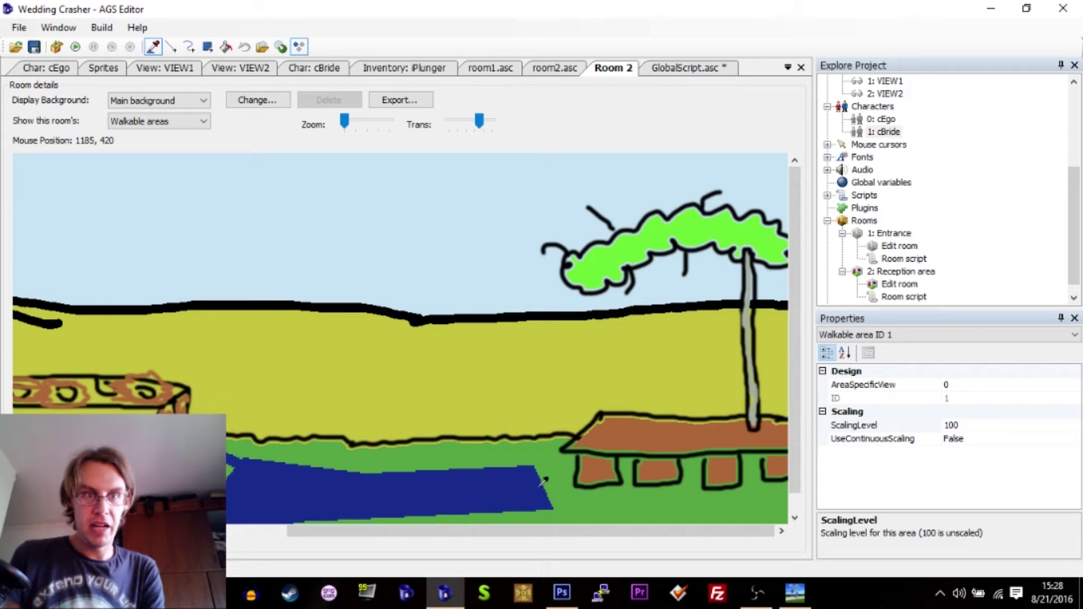
left_click(693, 69)
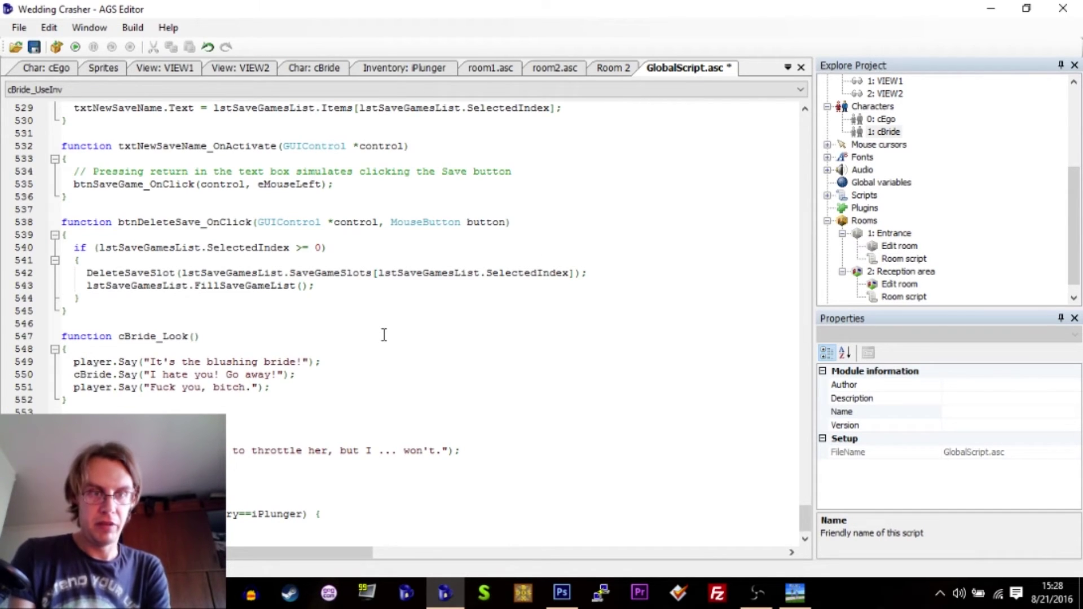
type("(")
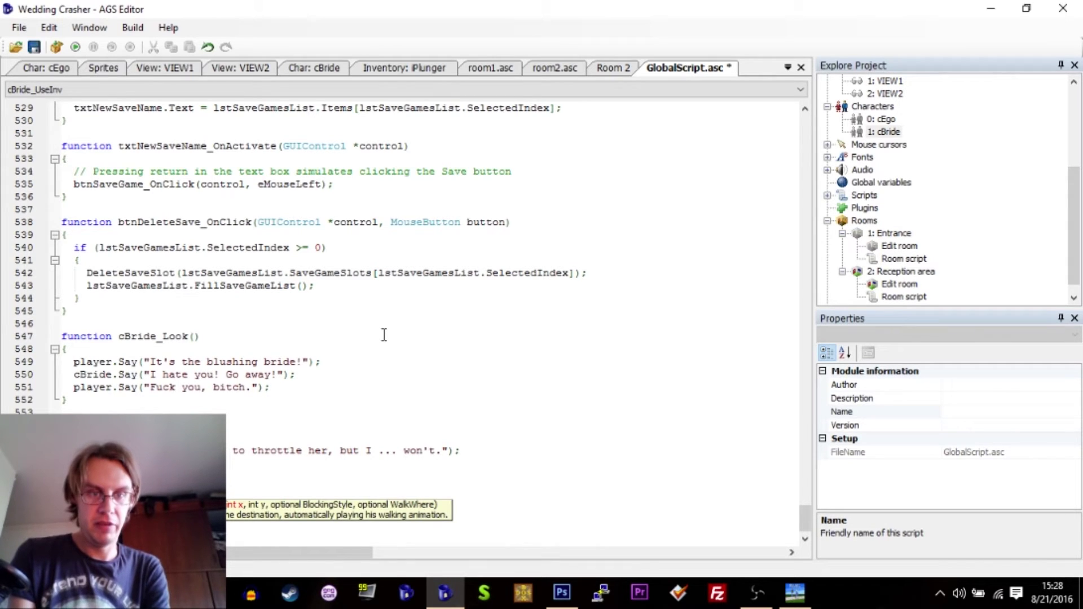
type(",")
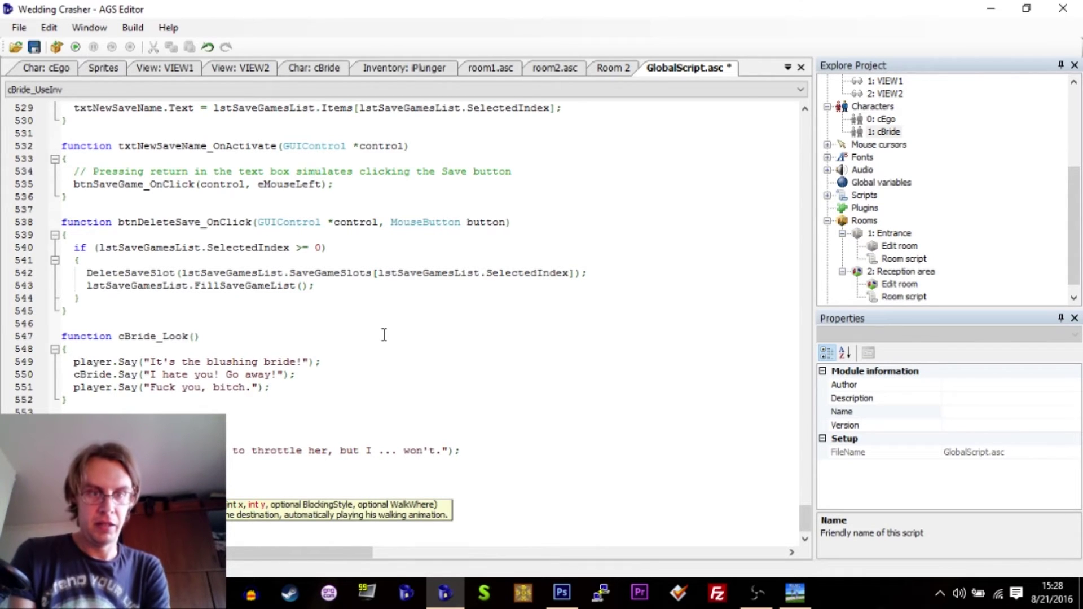
type("eBlock);")
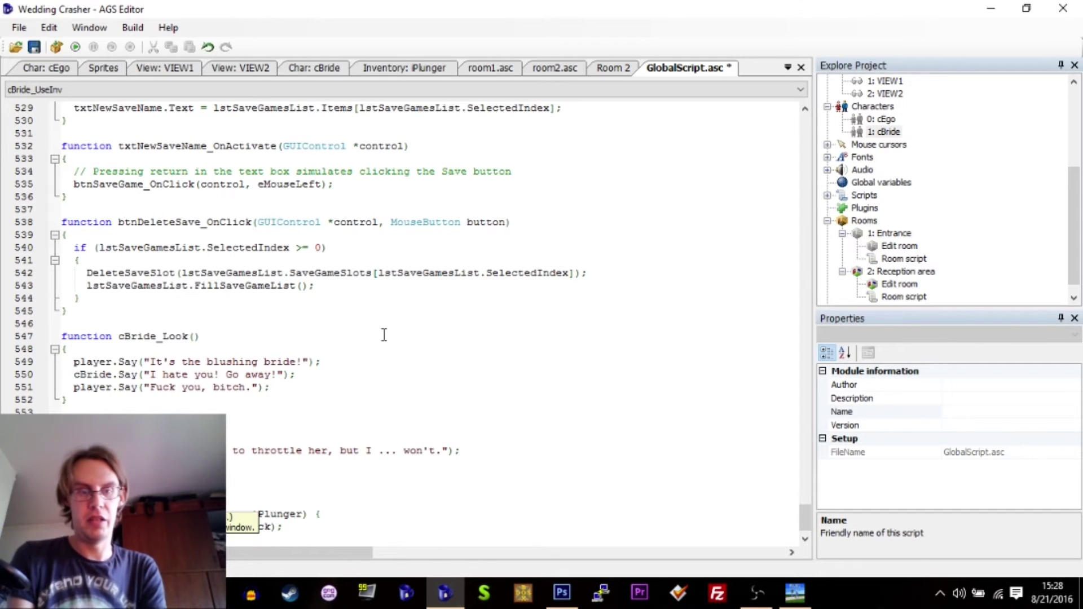
type("plunger a")
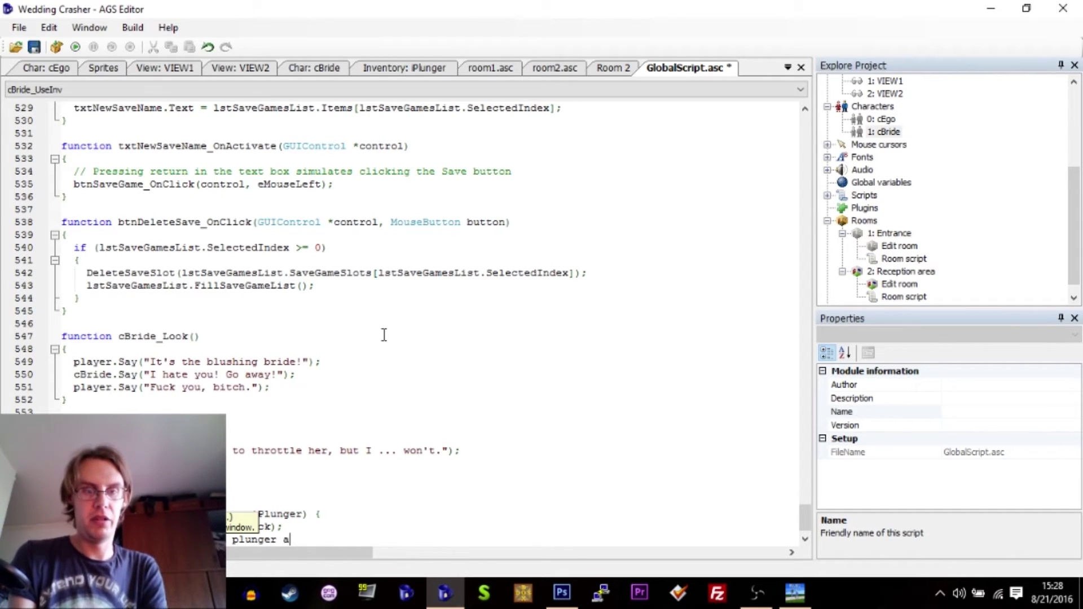
type("t the bride. She hat")
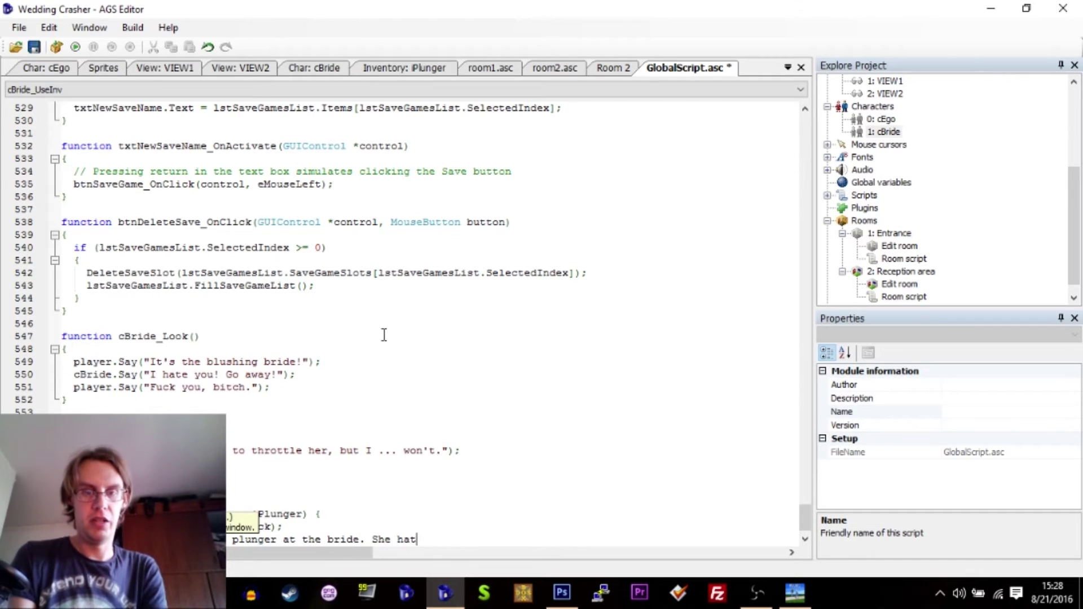
type("es you even more now.\")")
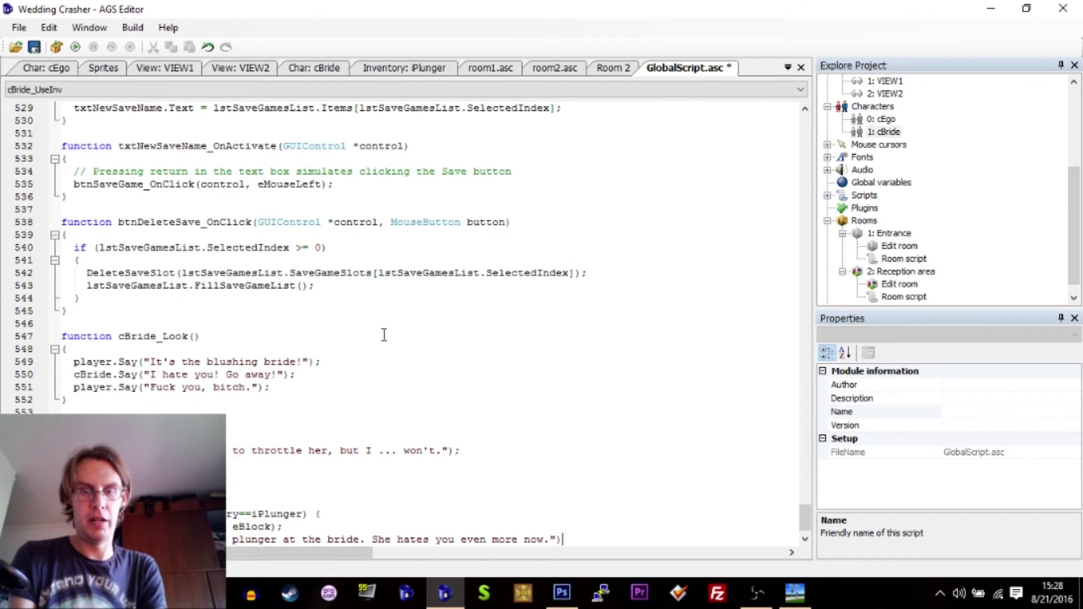
type(";")
Step: Write the bride-hates-you narration, 'PLUNGER TRICK AGAIN' outburst and 'sanctimonious bitch' retort
key("Return")
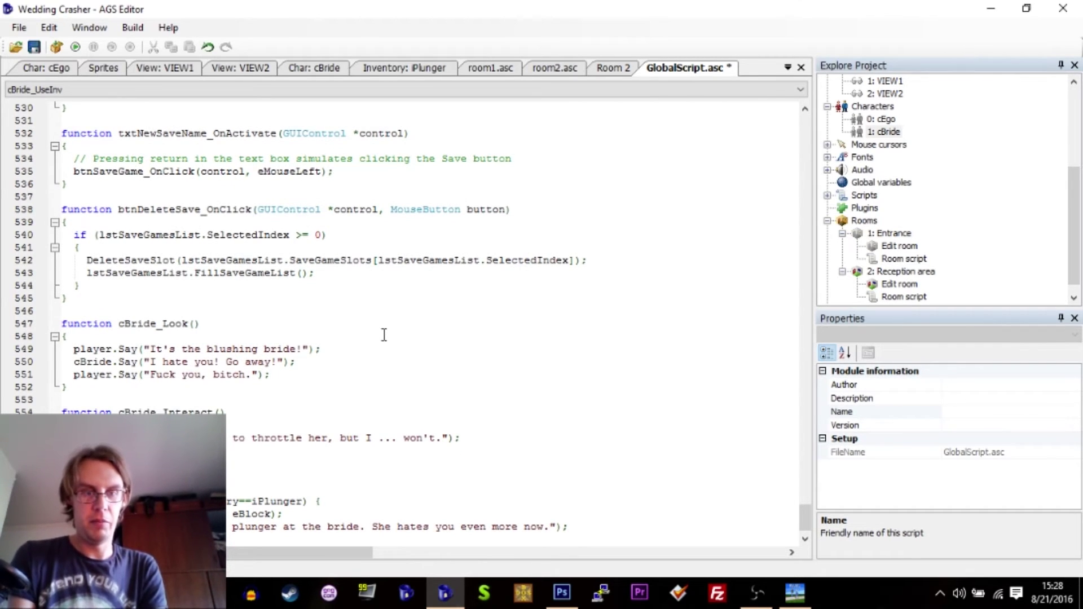
type("cBride.Say(")
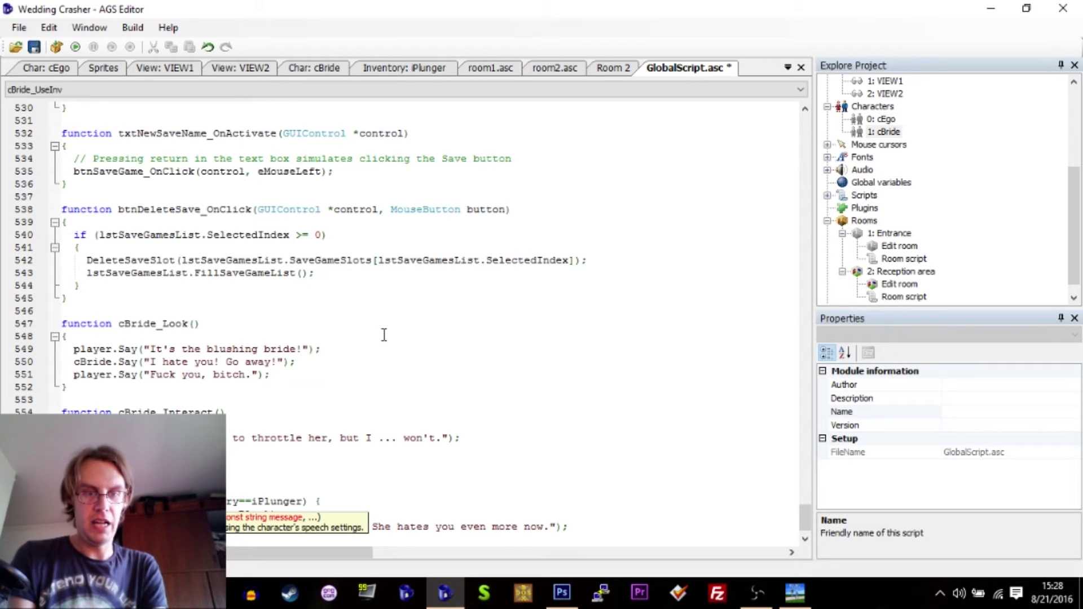
type("TH")
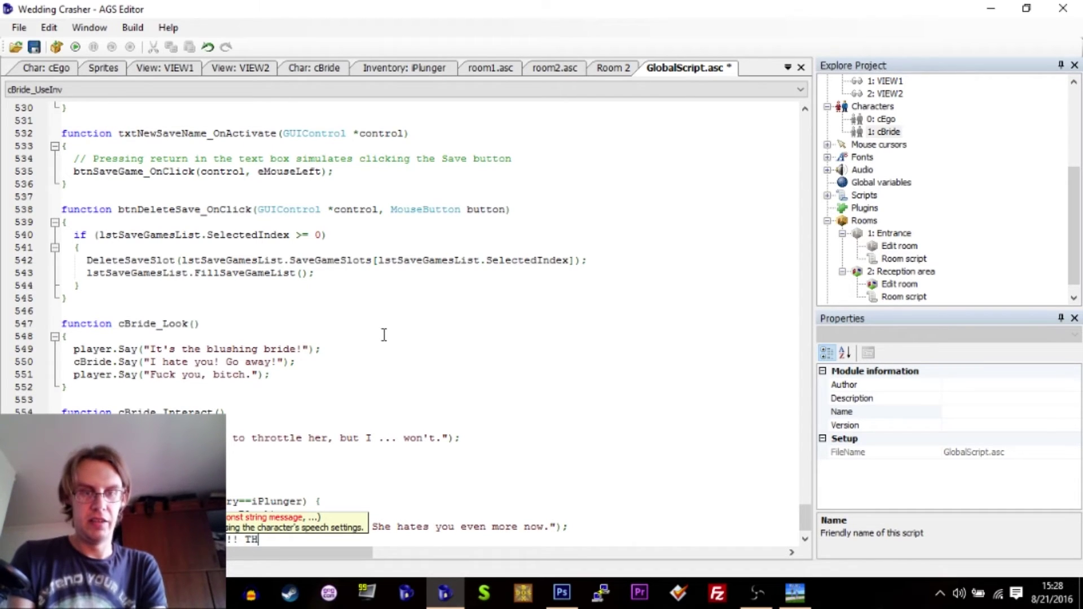
type("E FUCKING PLUNGER I")
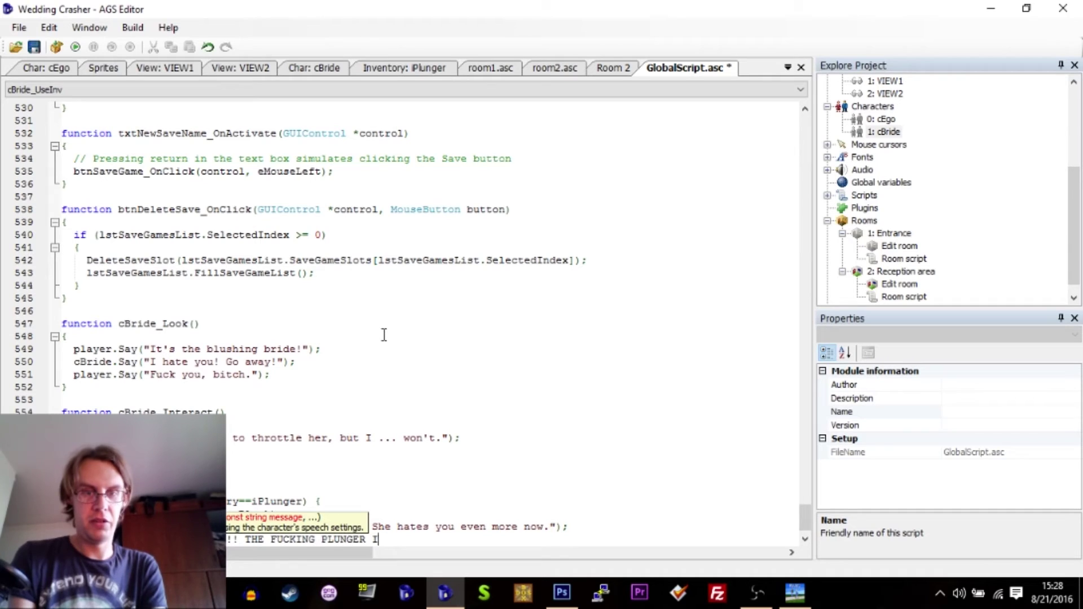
type("IK A")
type(" AGAIN!\");")
key("Return")
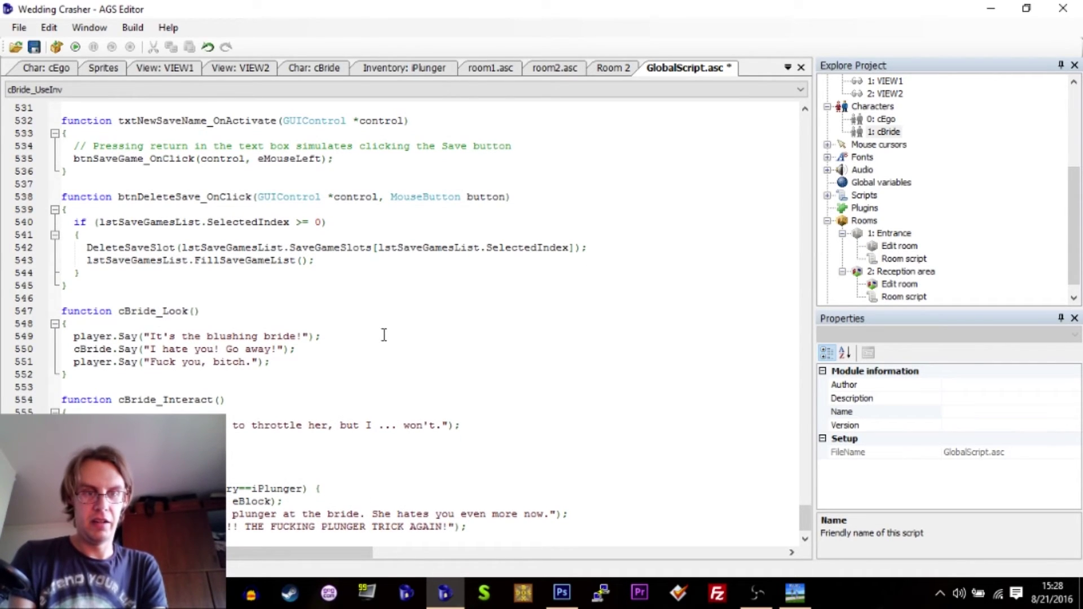
type("player.Say(")
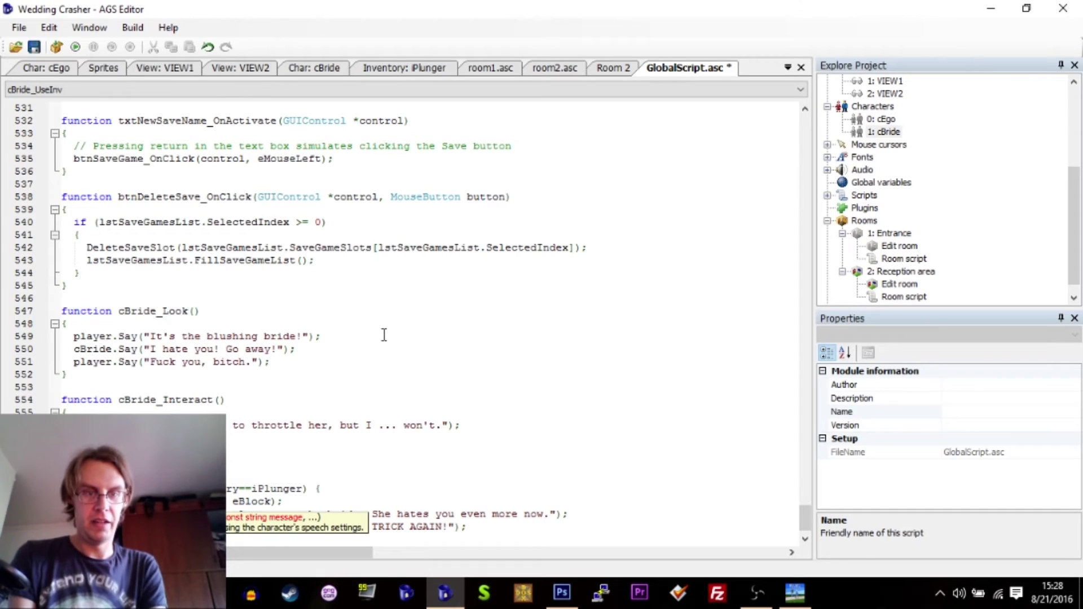
type("SO M")
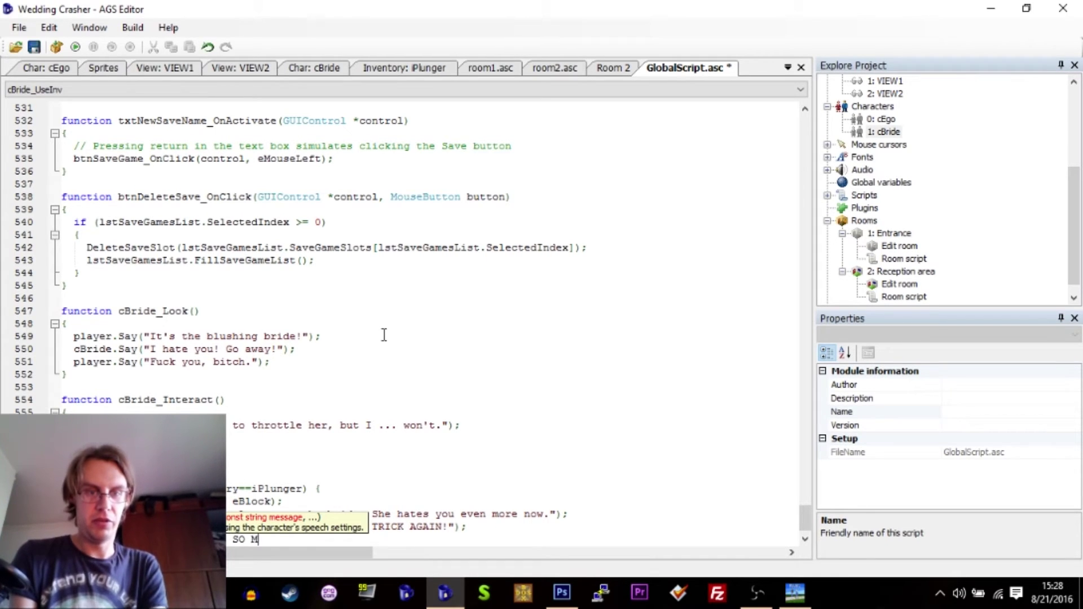
type("UCH! YOU HAVE DESTROYE")
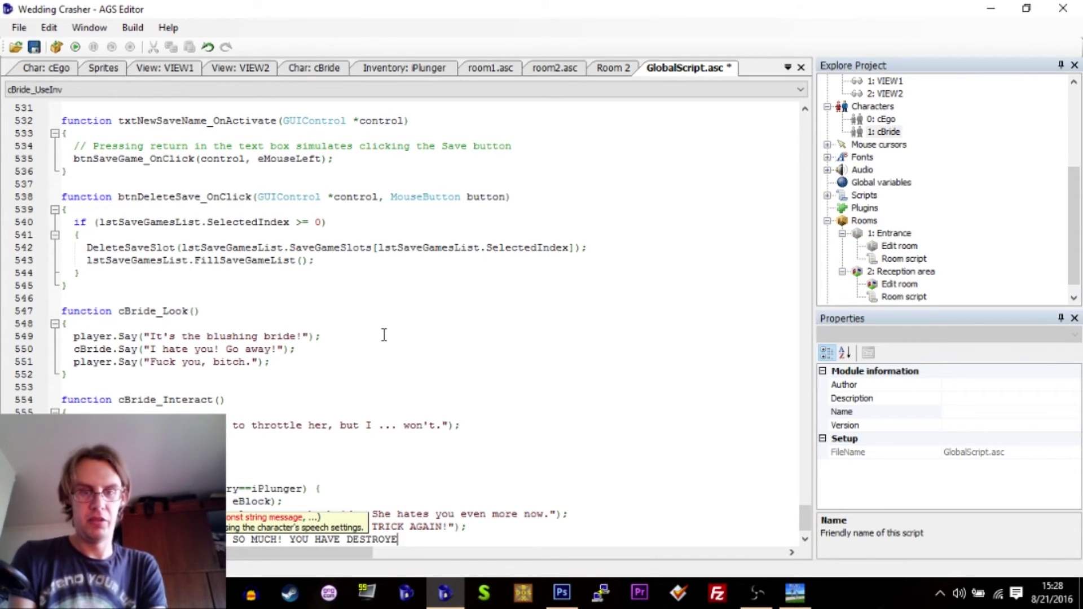
type("D MY WEDDING WIT")
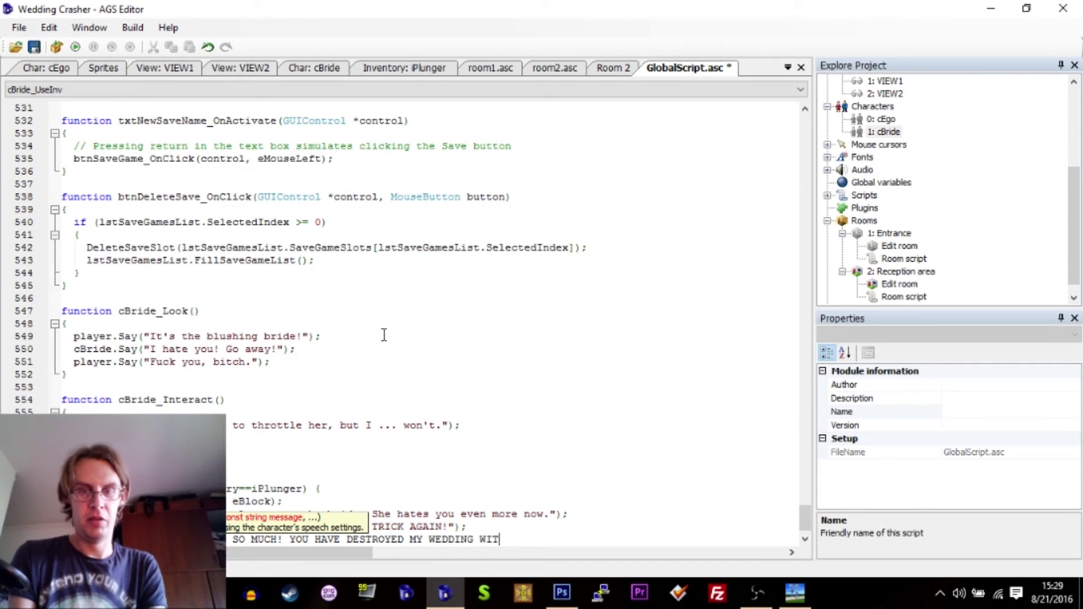
type("H YOUR INFERNAL PLUNGER")
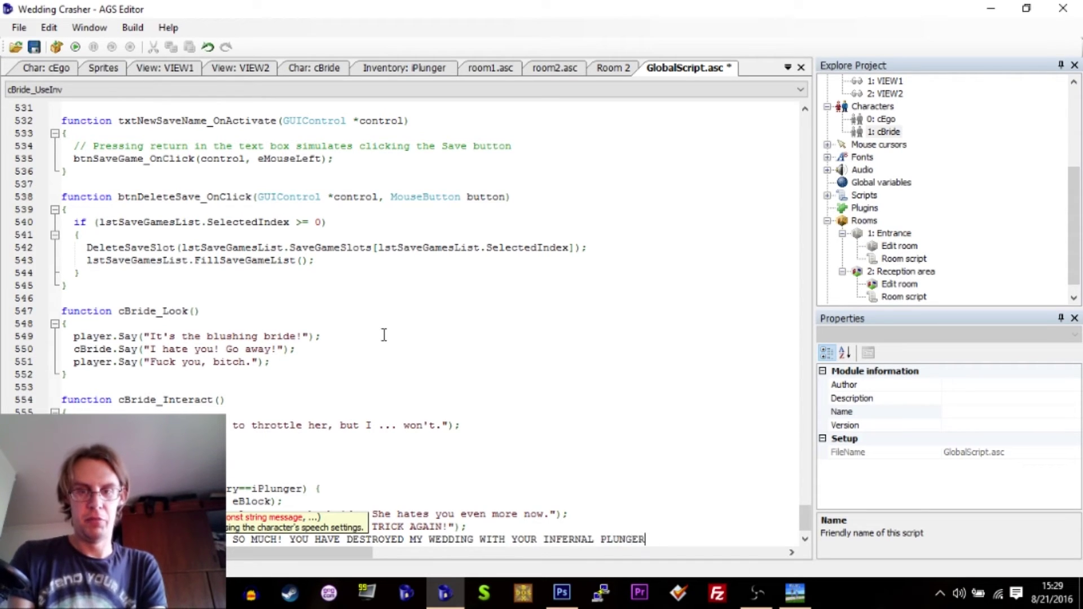
type("-NINJA-TRICK.\");")
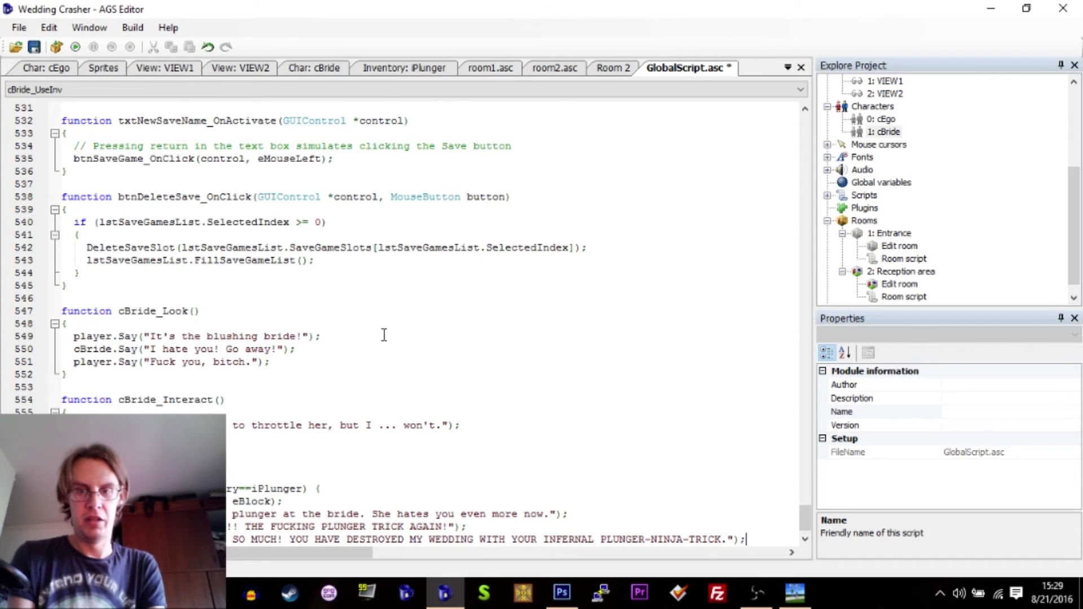
key("Return")
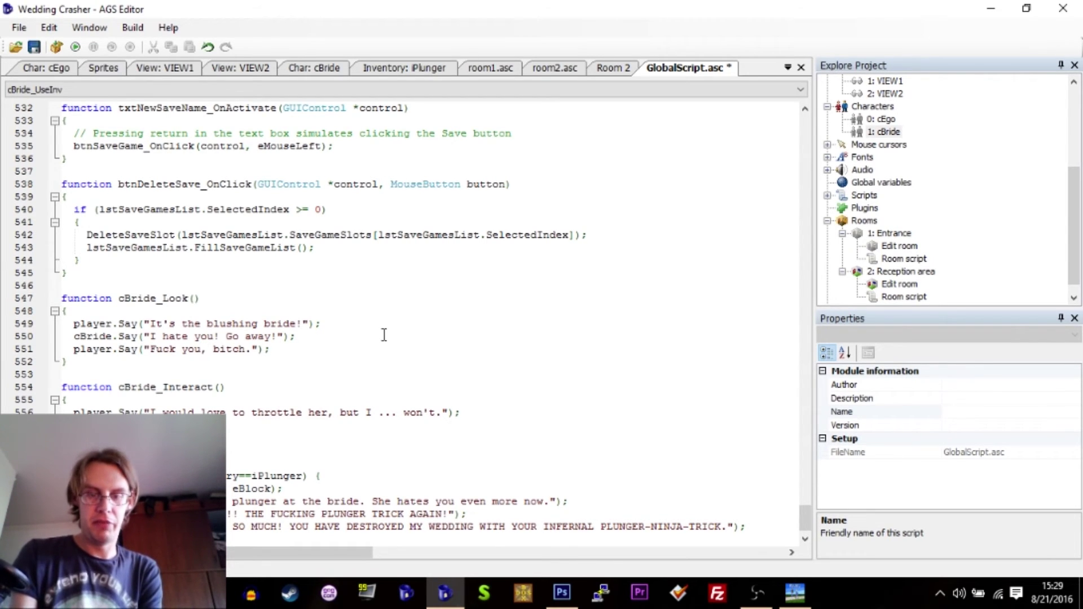
type("sa")
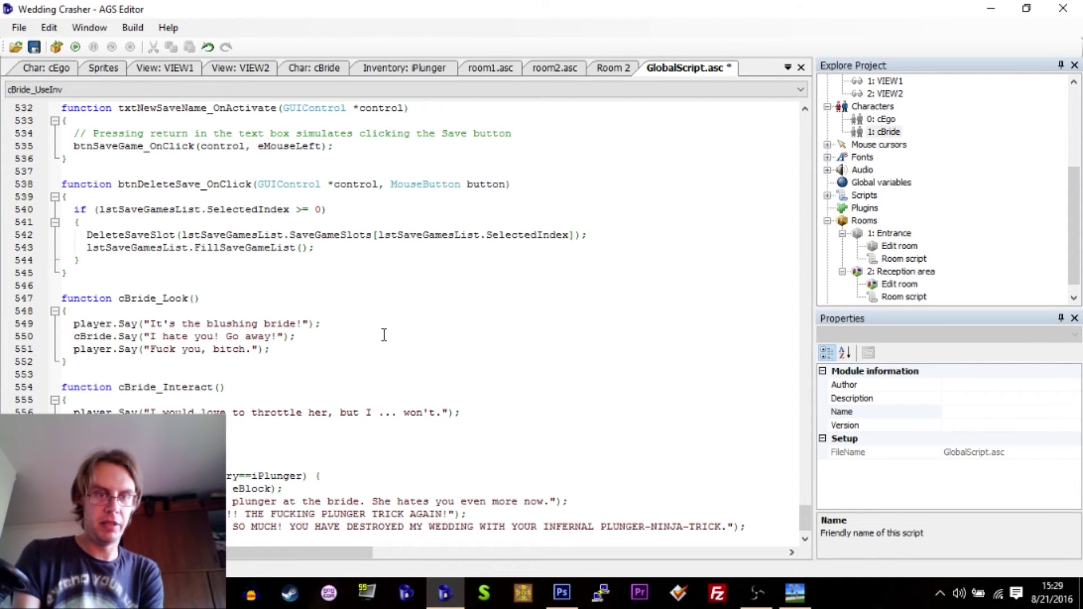
type("y(")
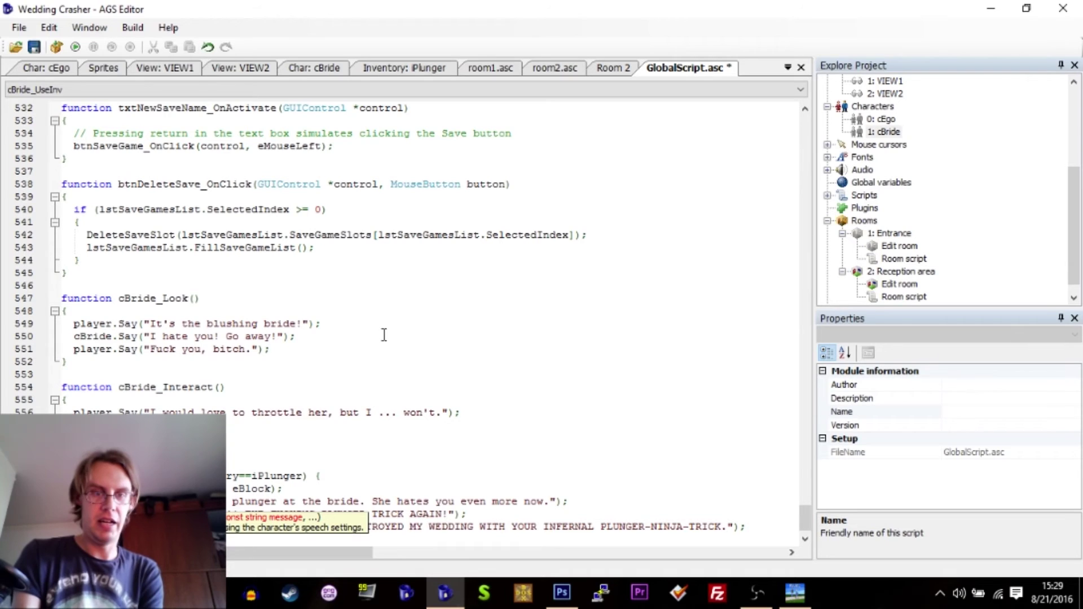
type("I fuckin' hate y")
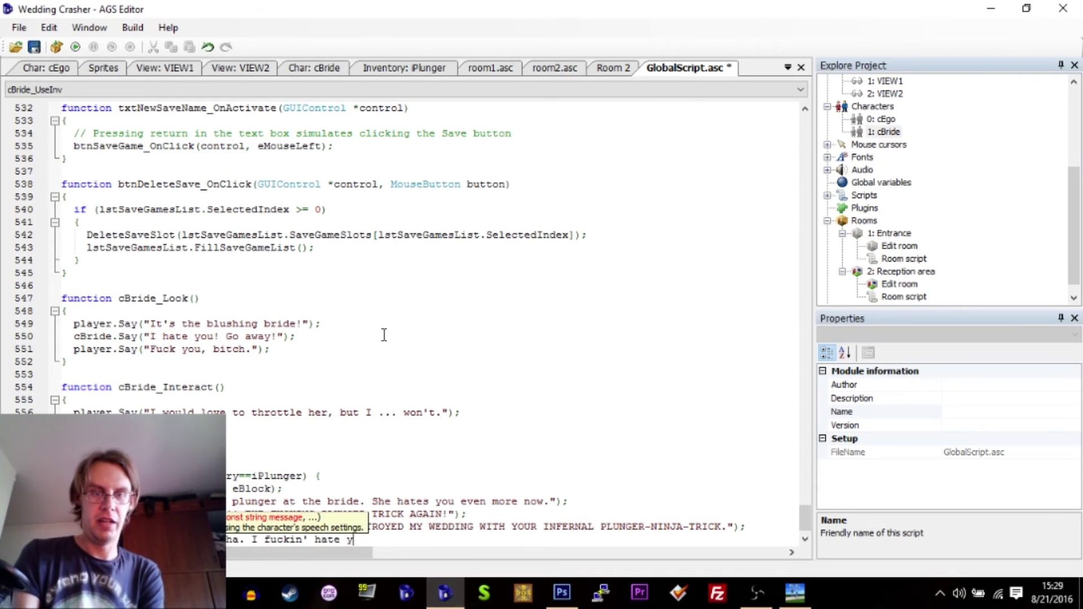
type("ou, too, you sanctimonious bitch.")
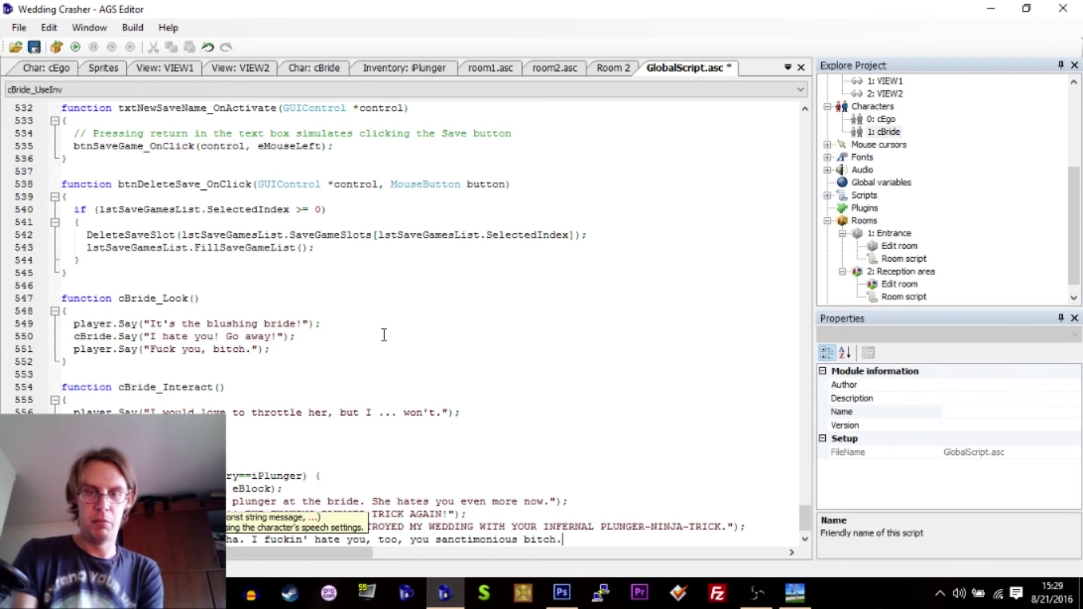
type("\");")
key("Return")
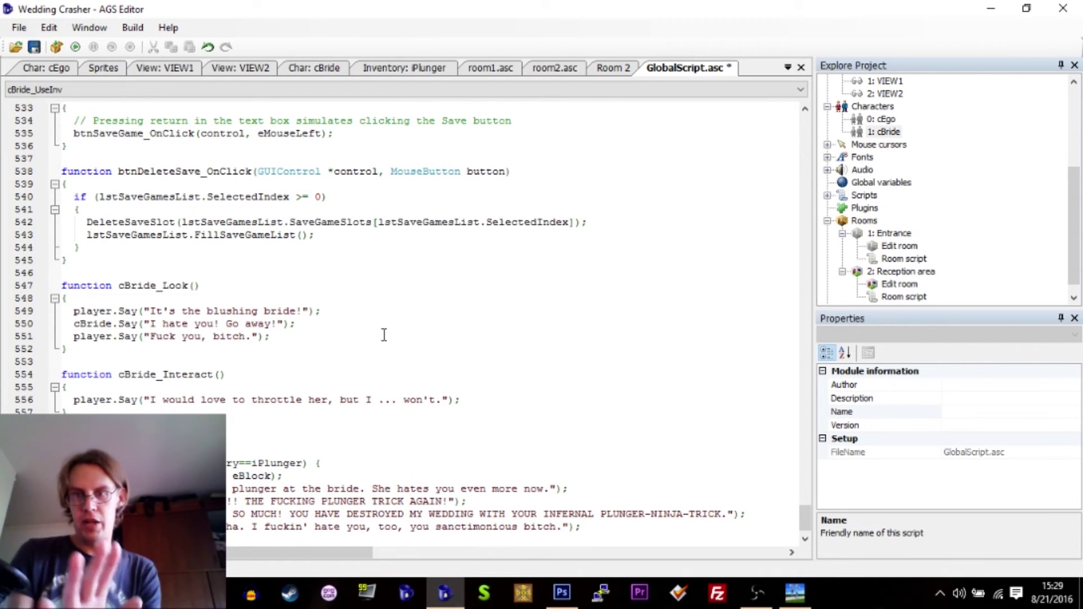
left_click_drag(1073, 258, 1074, 263)
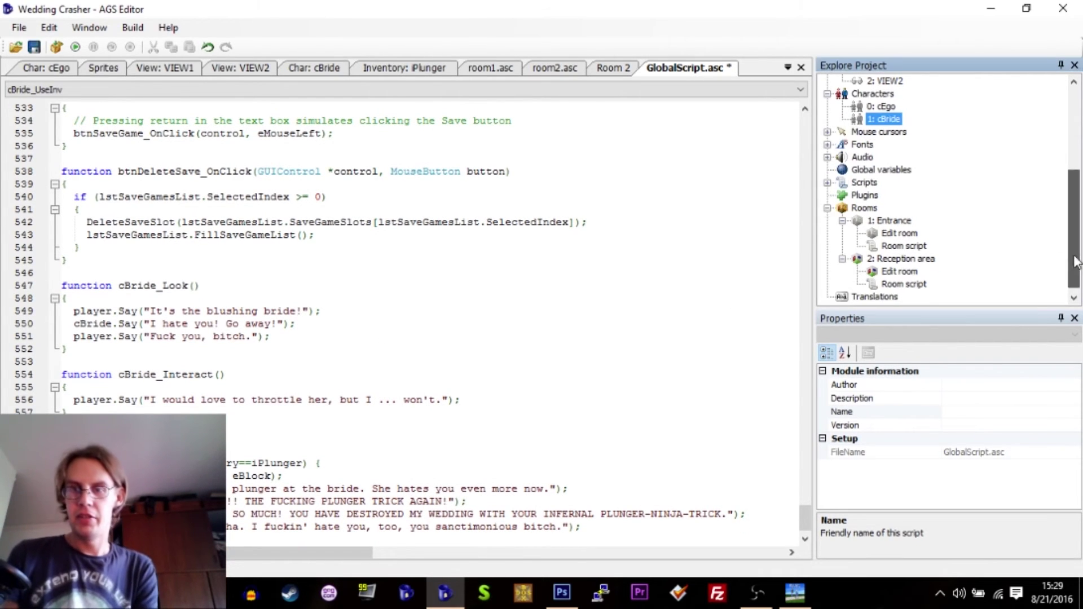
Step: Create blank room number 300 under Rooms and open it in the room editor
right_click(862, 208)
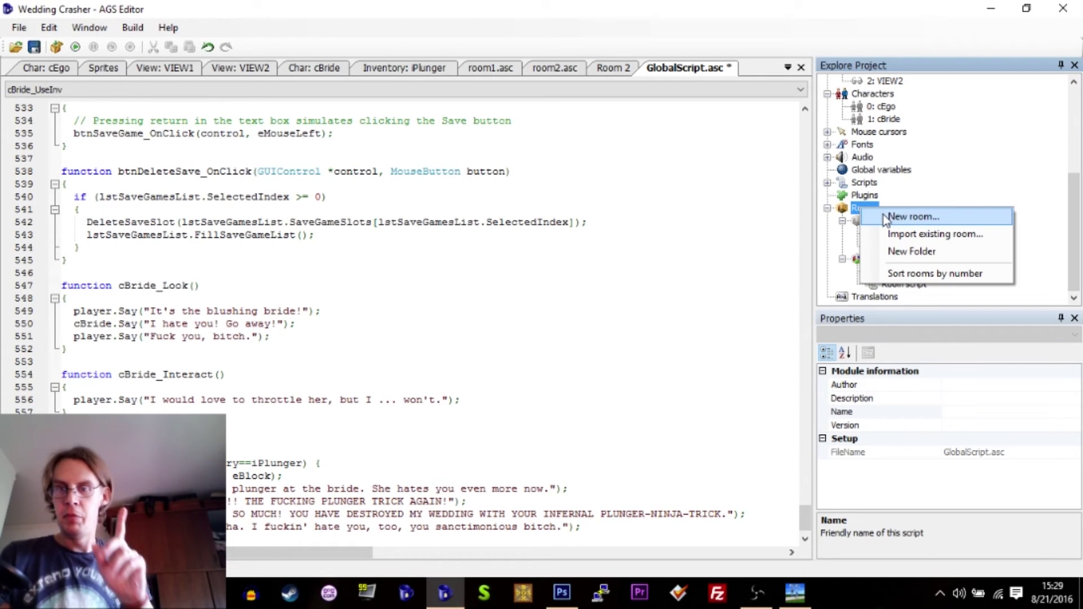
left_click(886, 220)
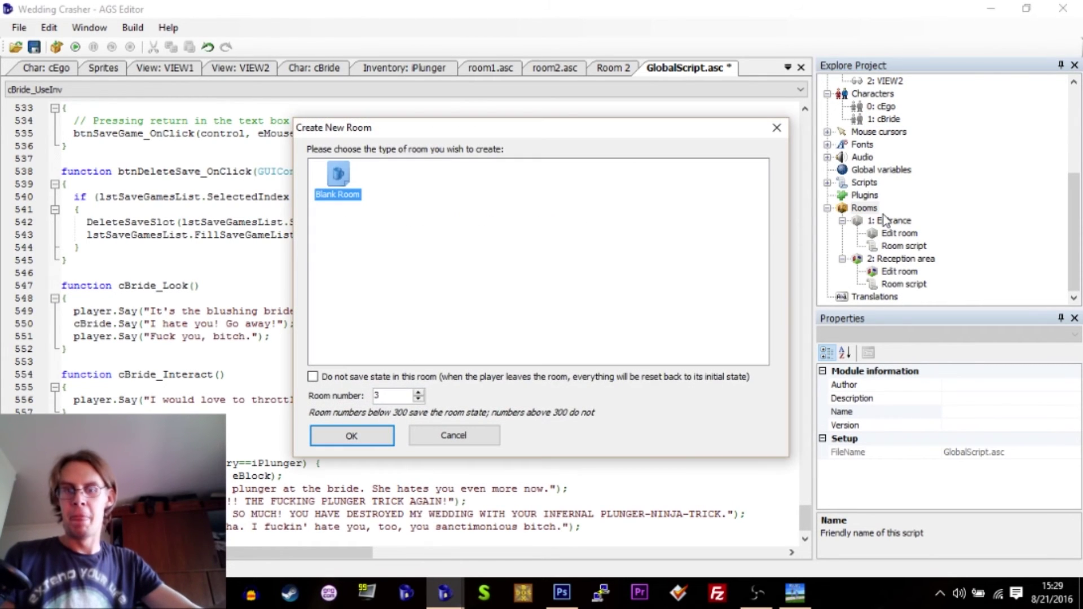
key("Tab")
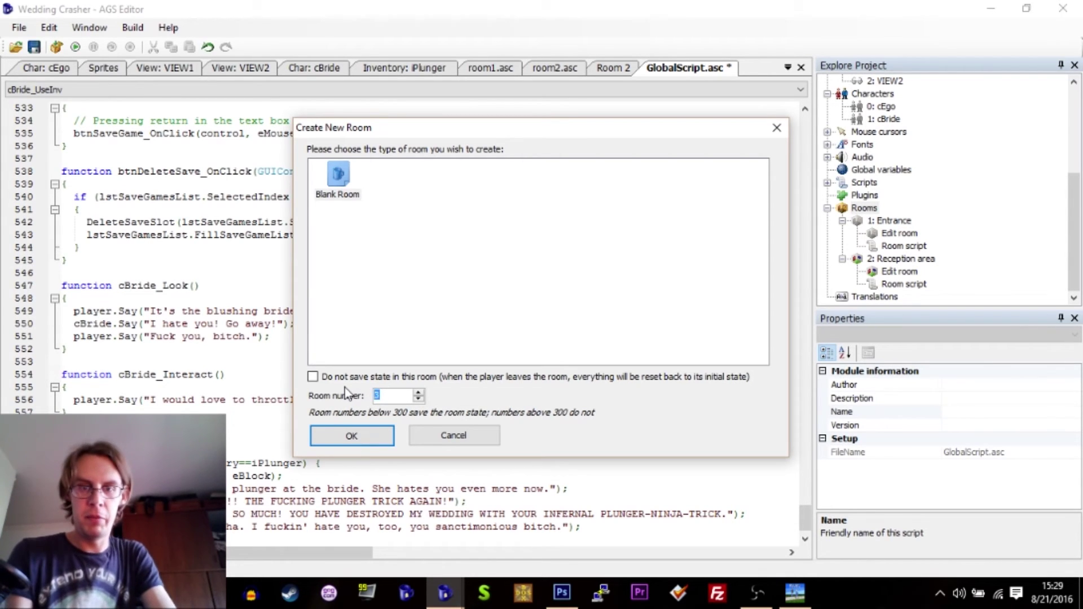
type("00")
left_click(354, 435)
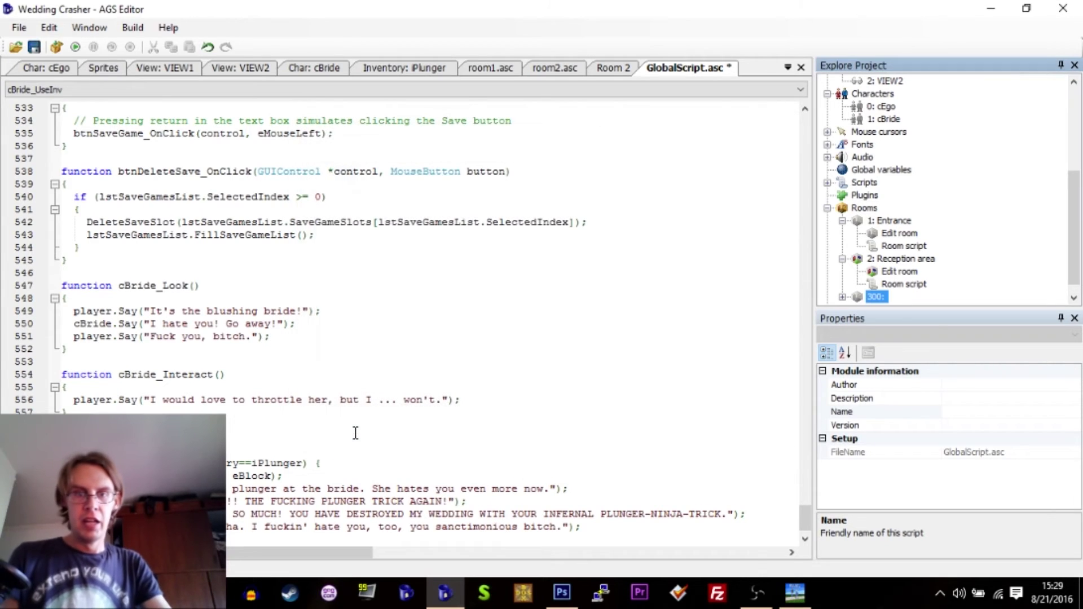
double_click(874, 297)
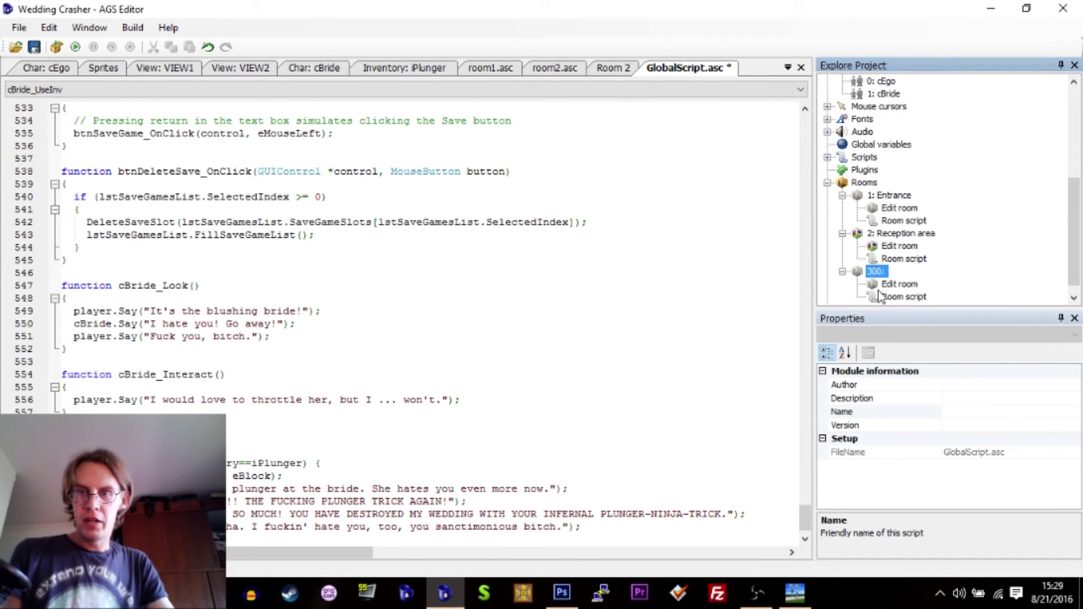
double_click(890, 285)
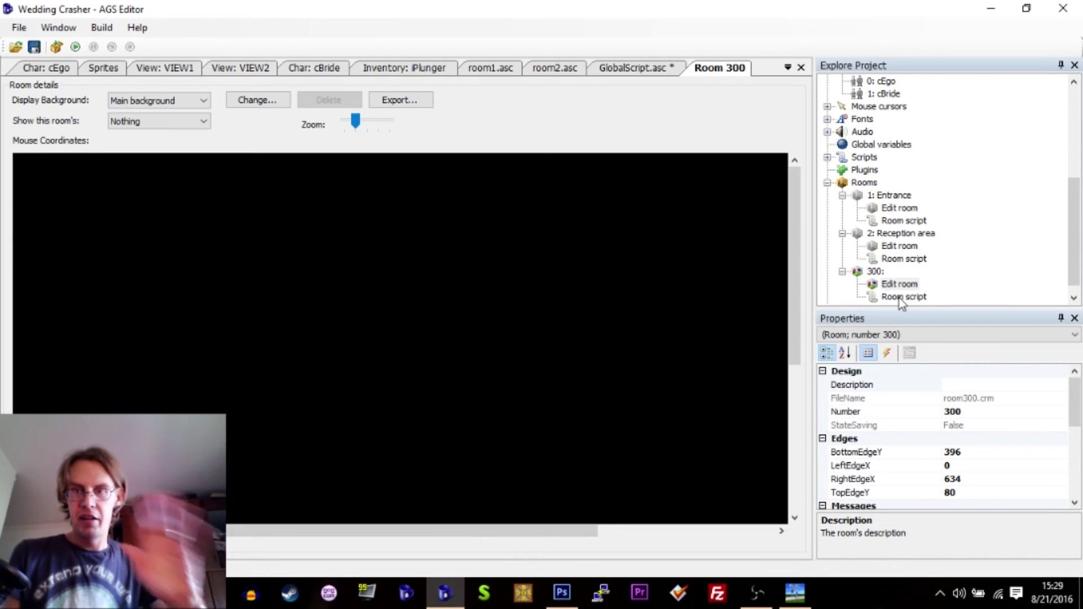
Step: Set room 300's Description to 'The end' and ShowPlayerCharacter to False
left_click(973, 384)
type("Th")
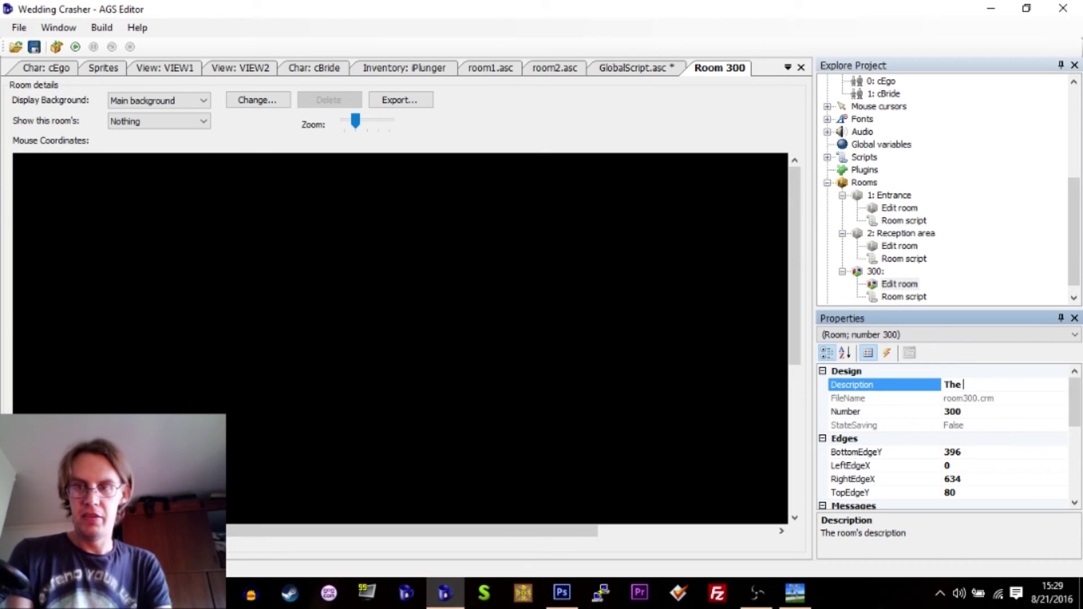
type("end")
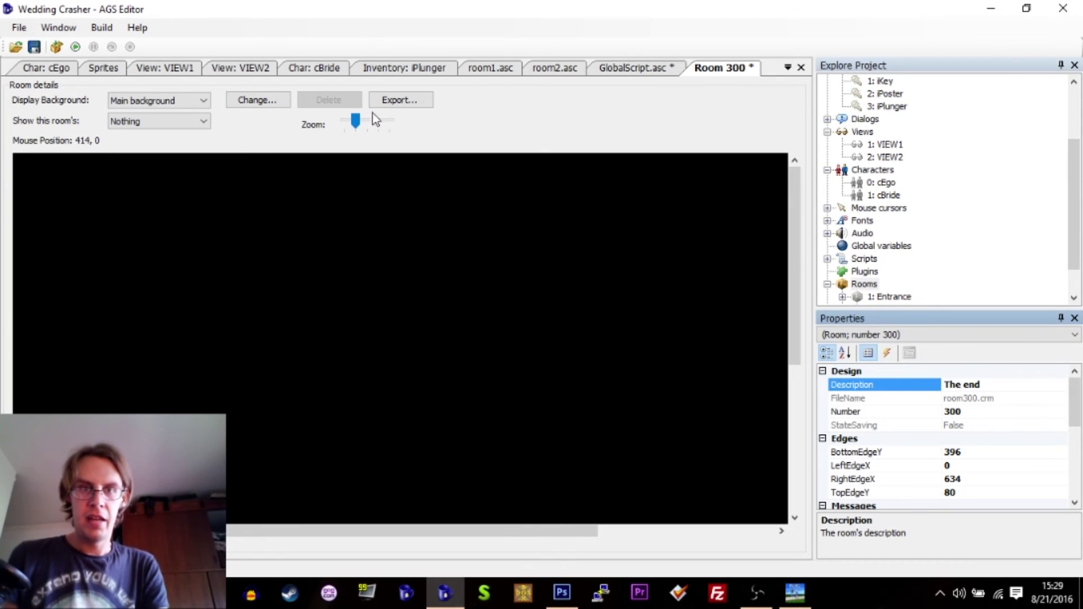
left_click(890, 357)
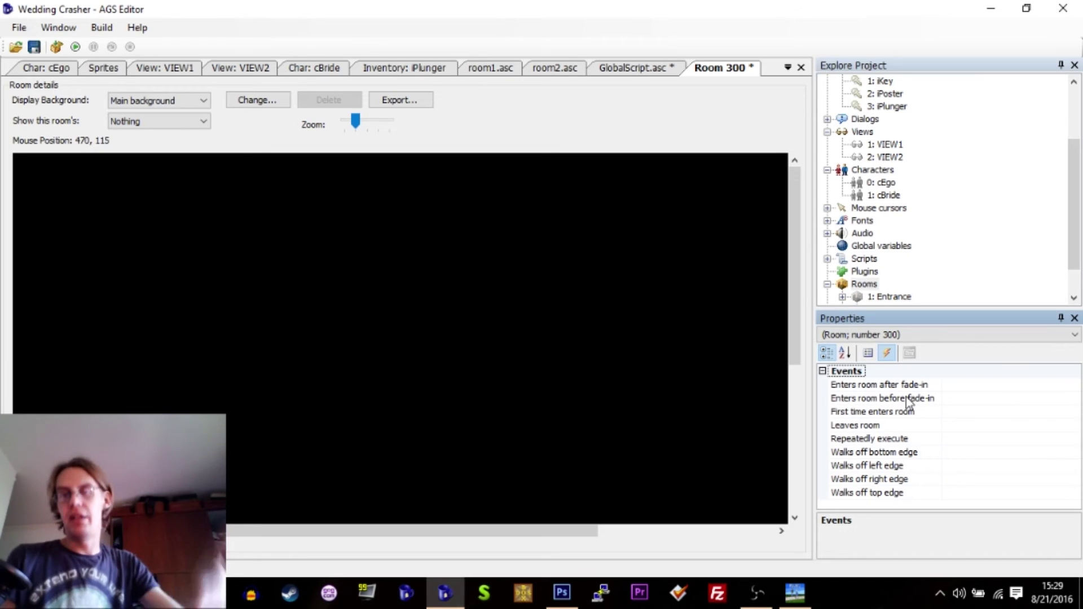
left_click(867, 352)
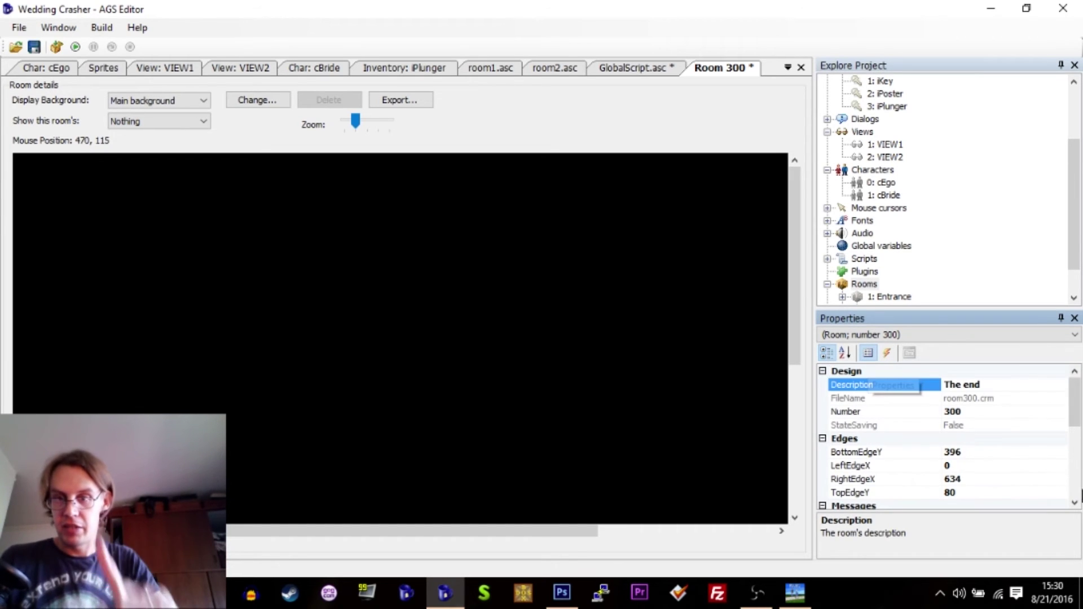
left_click_drag(1073, 408, 1073, 474)
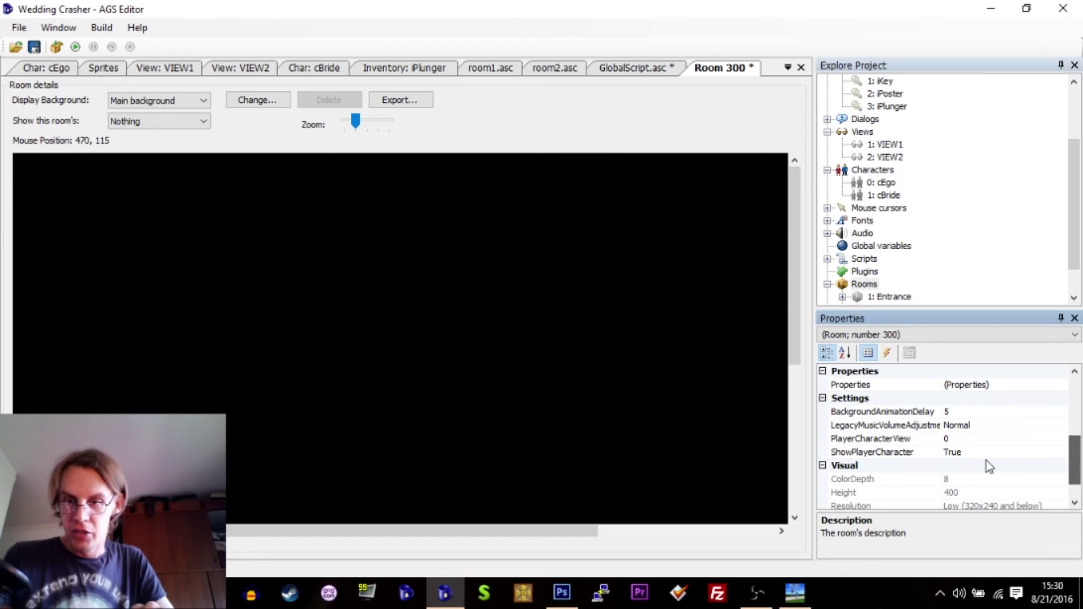
left_click(968, 452)
left_click(1060, 465)
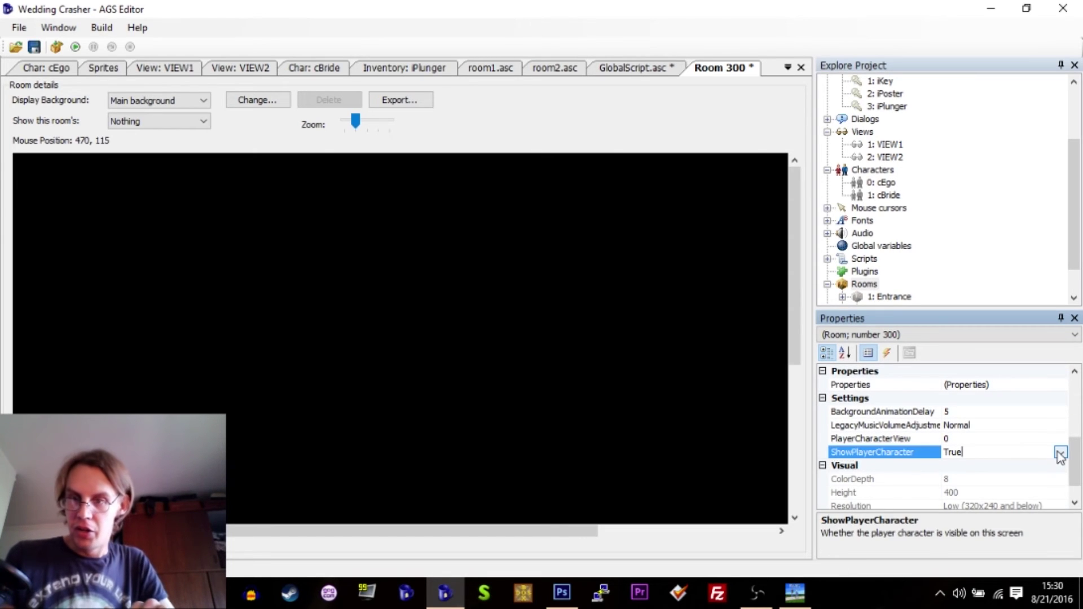
left_click(1060, 454)
left_click(953, 480)
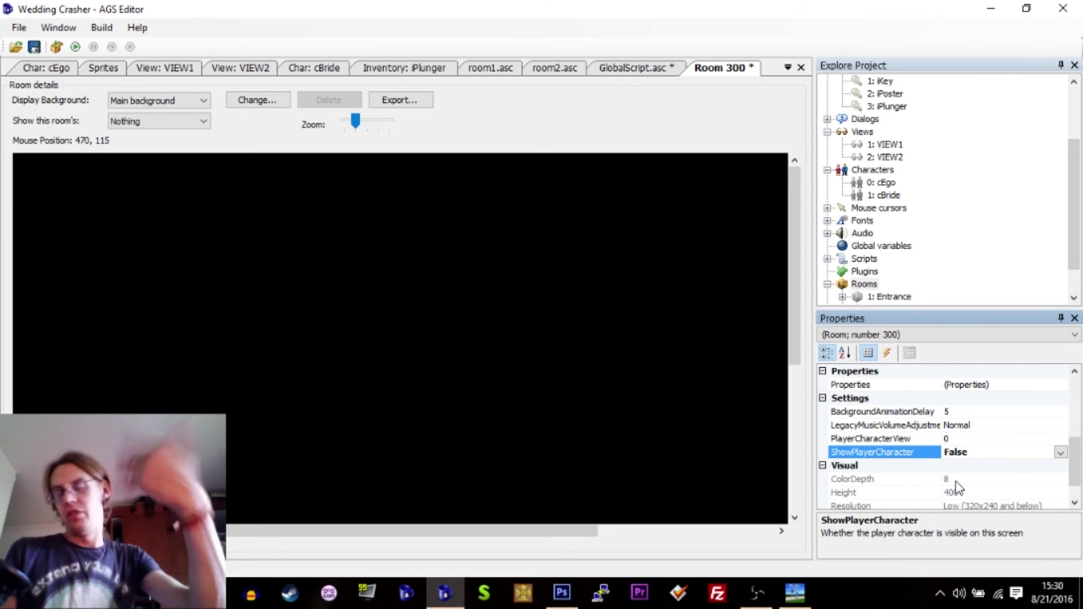
left_click_drag(1075, 475, 1076, 405)
Step: Create the room_AfterFadeIn function from the 'Enters room after fade-in' event
left_click(886, 352)
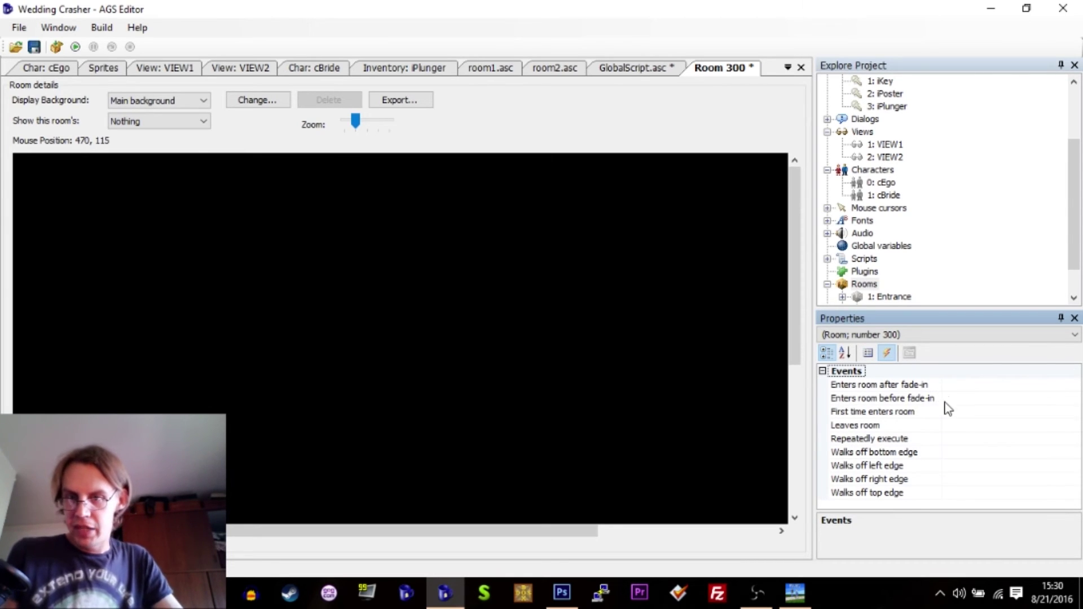
left_click(960, 398)
left_click(1017, 384)
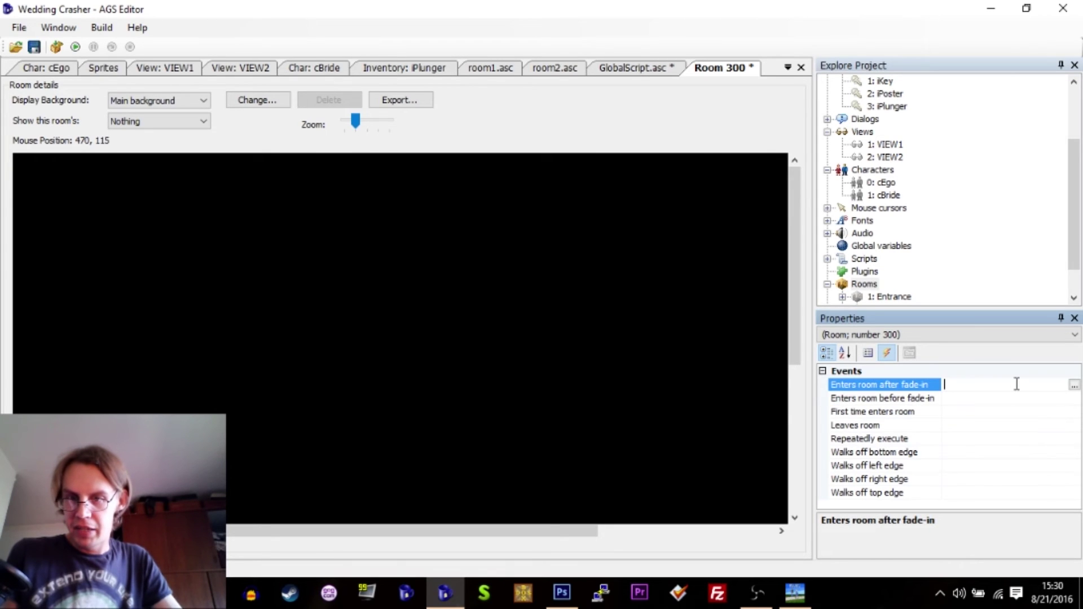
left_click(1073, 386)
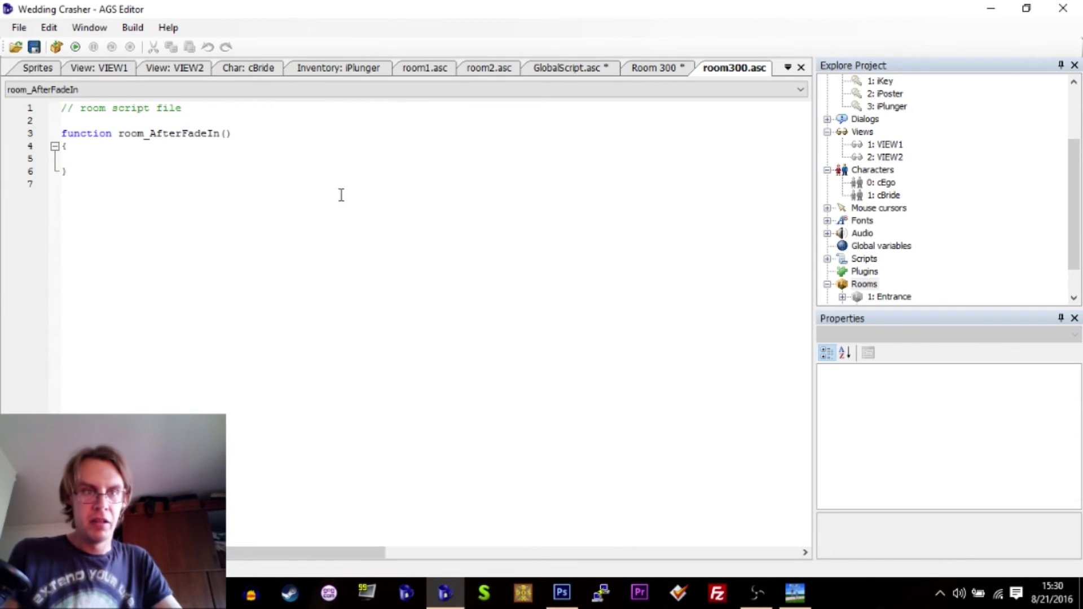
Step: Add Display("THE END!"); to room_AfterFadeIn and save all project files
key("Tab")
type("displ")
key("Return")
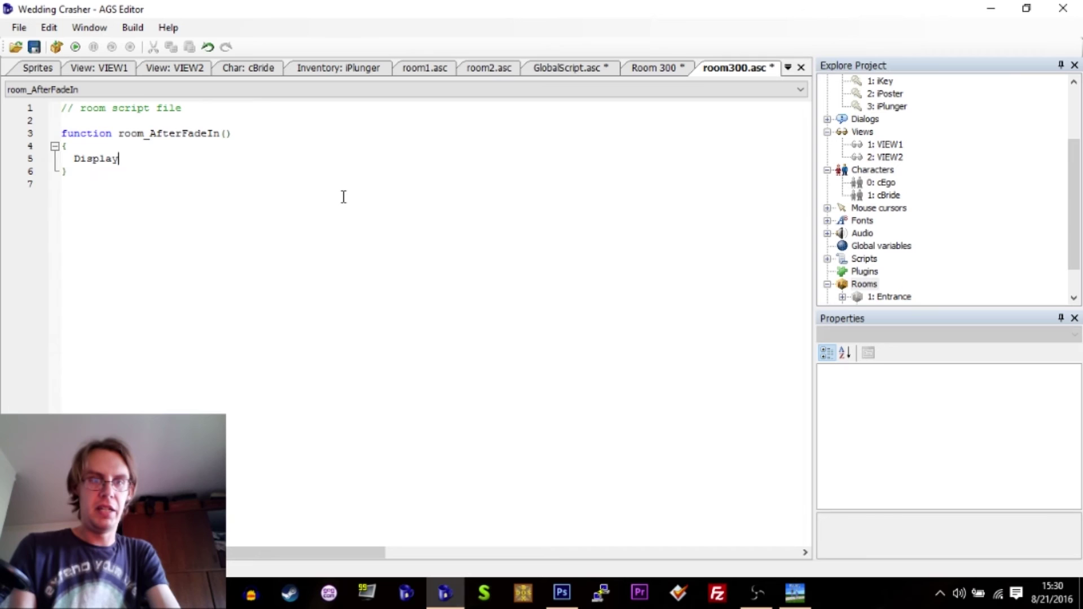
type("(\"THE END!\");")
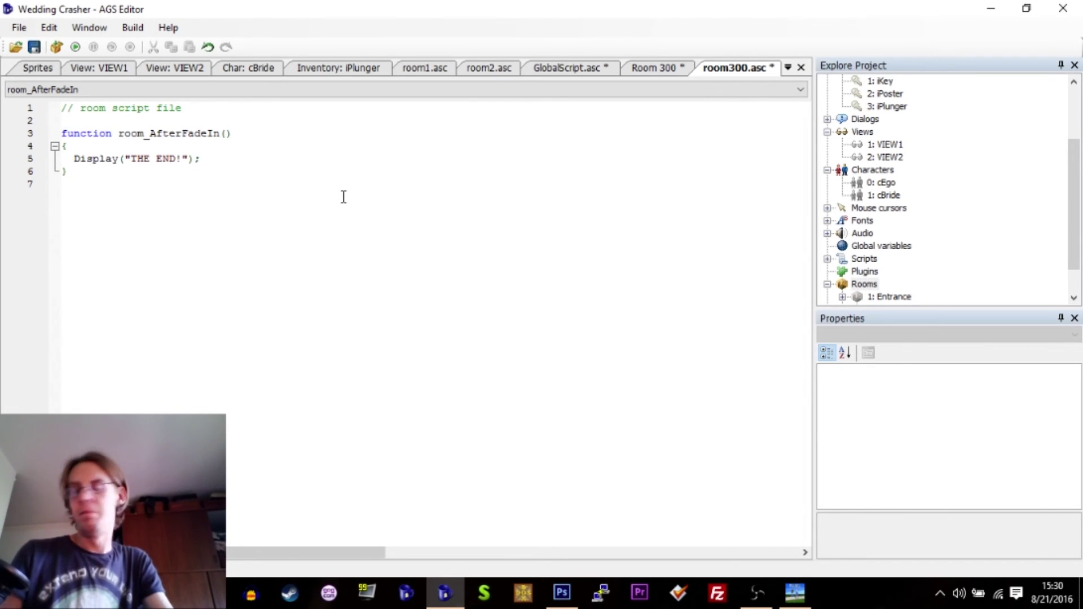
key("ctrl+s")
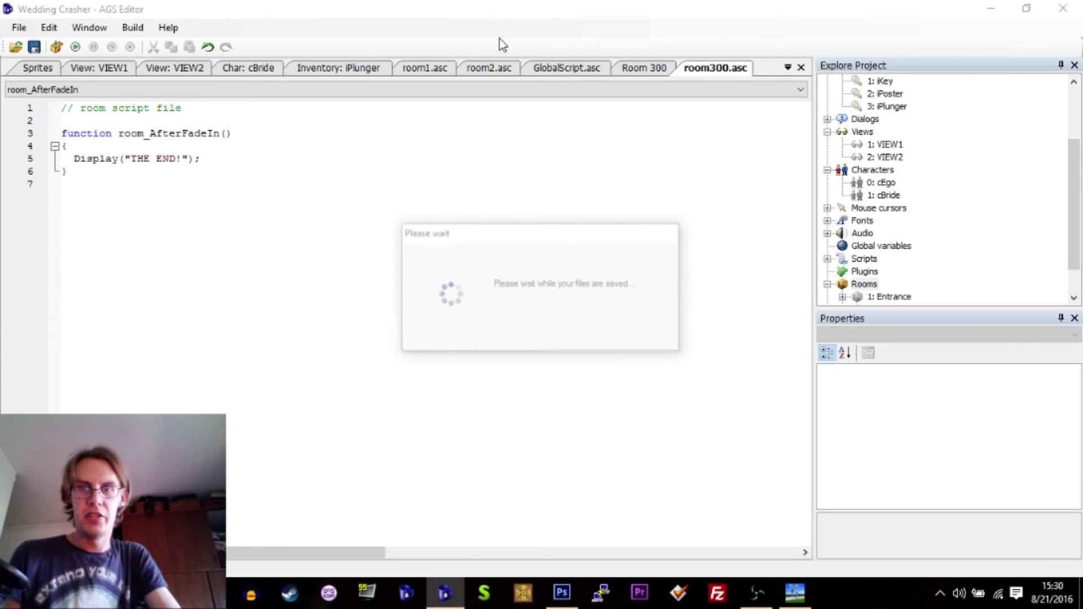
left_click(551, 68)
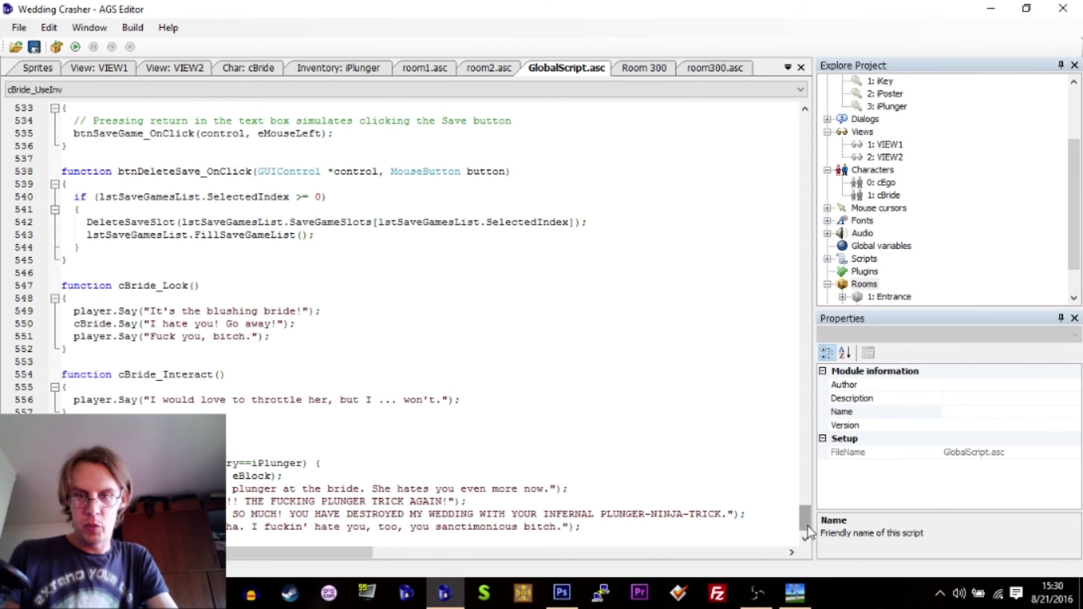
left_click_drag(807, 527, 806, 529)
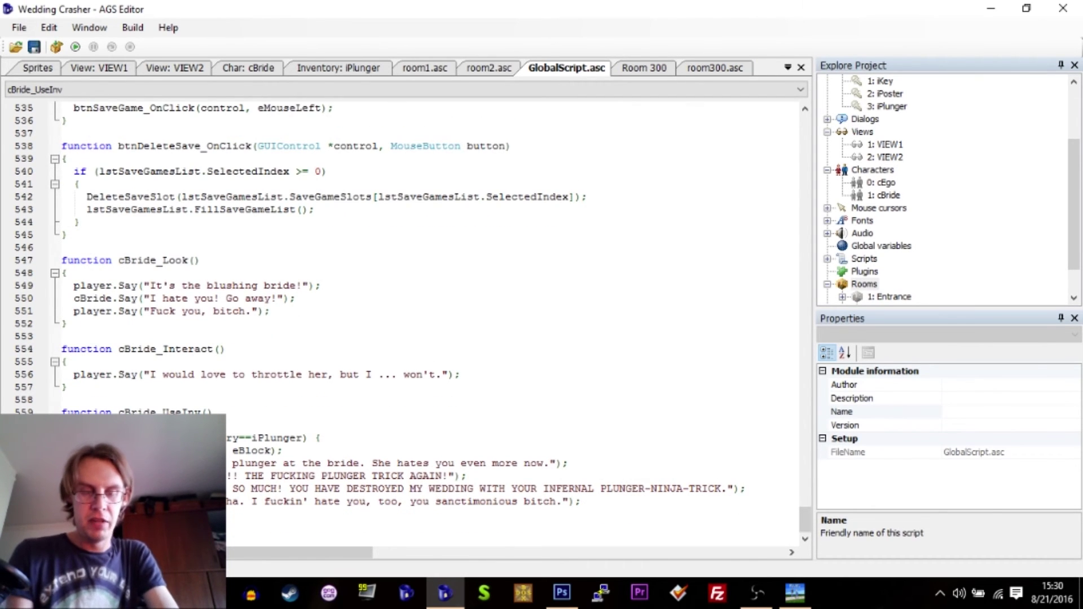
type("player.")
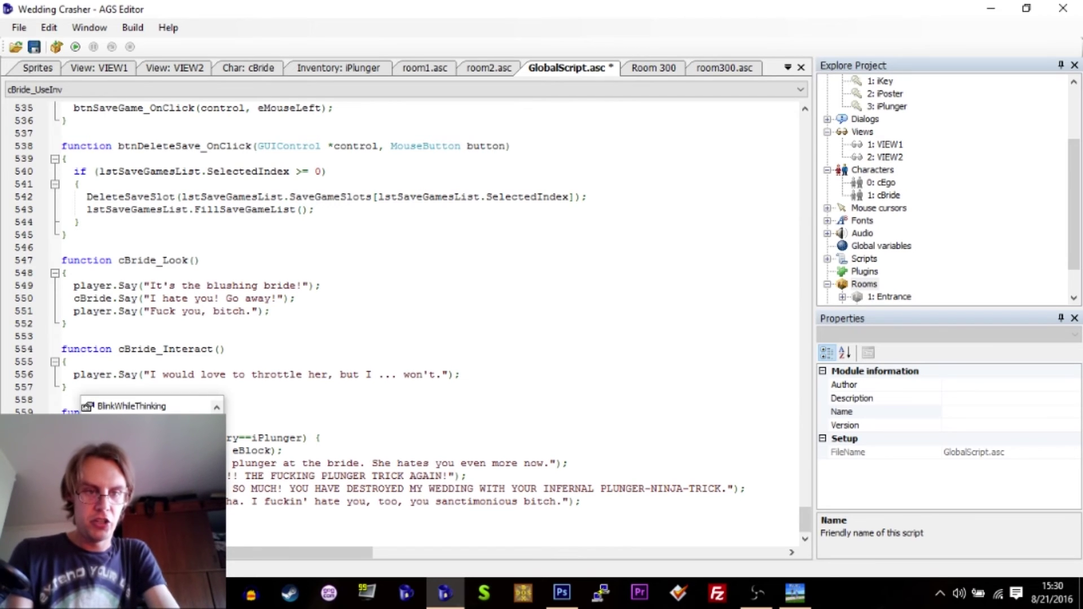
type("ChangeRoom(")
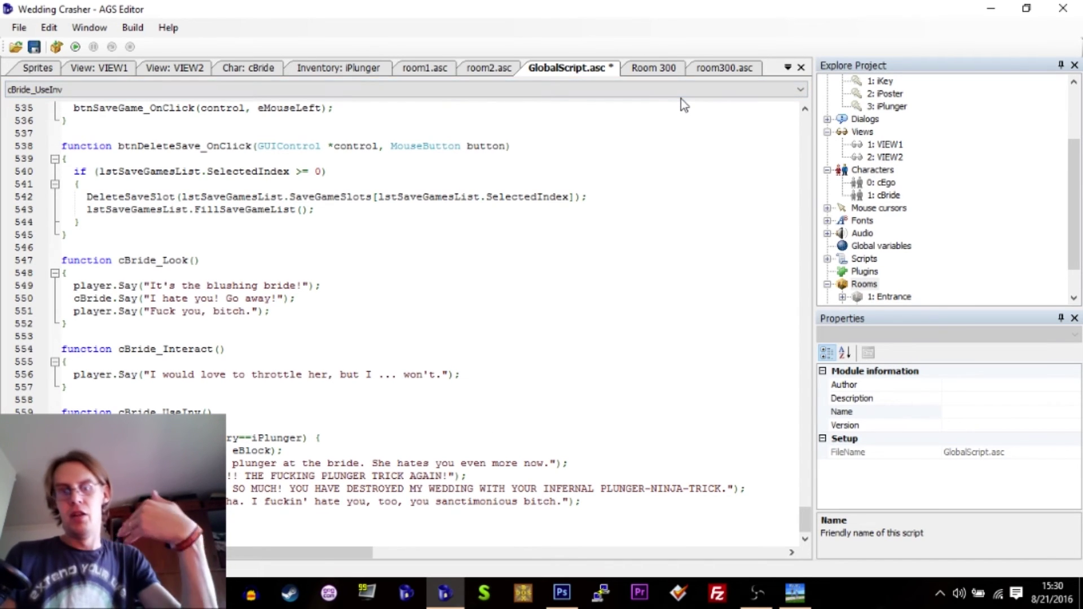
Step: Add player.ChangeRoom(300); after the retort, save, and test-run with F5
left_click(864, 284)
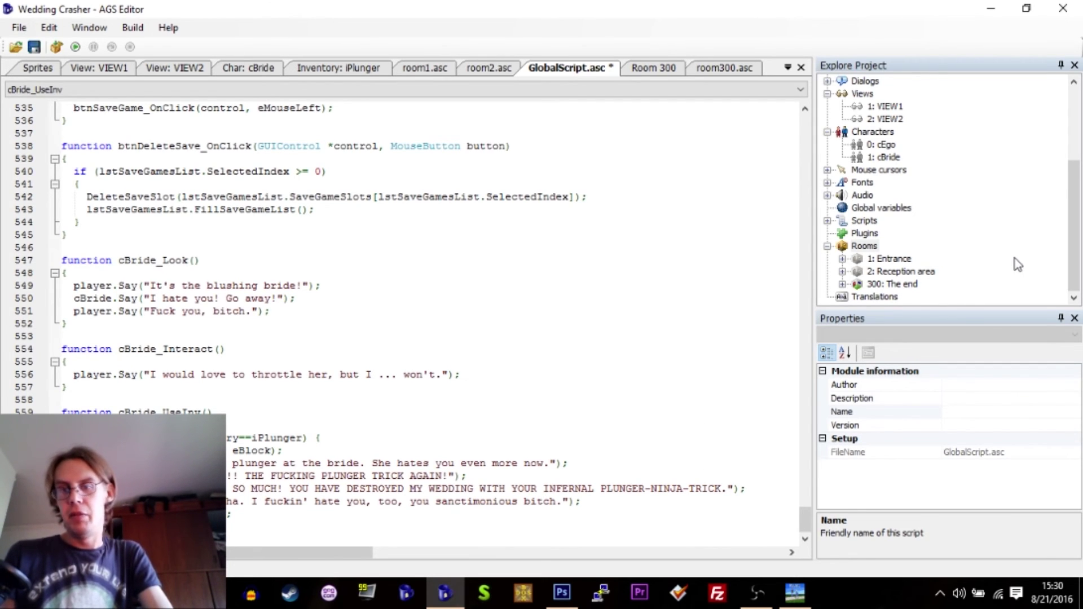
key("ctrl+s")
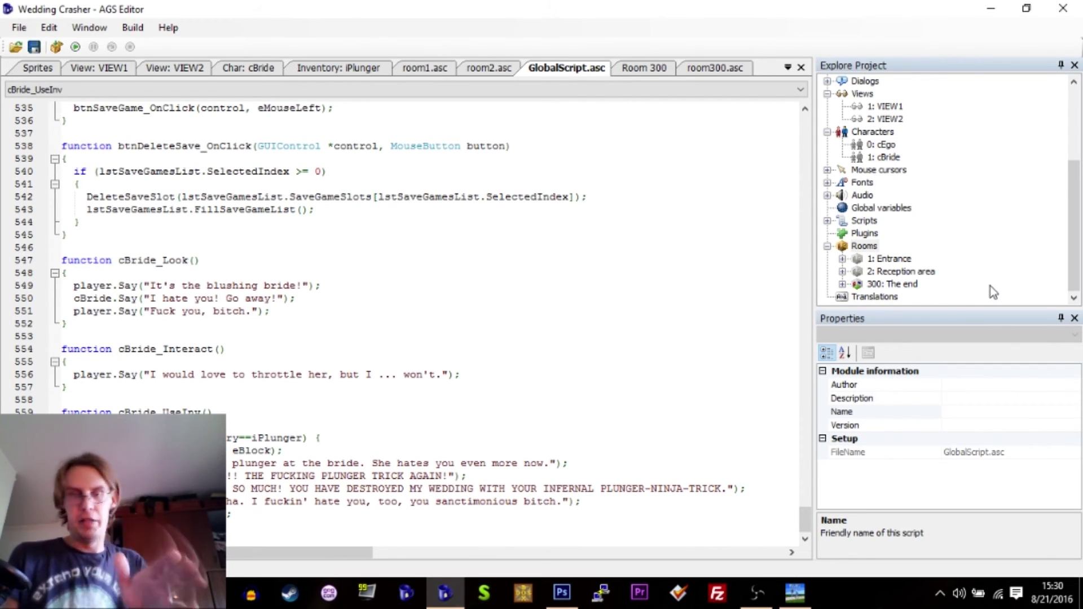
key("F5")
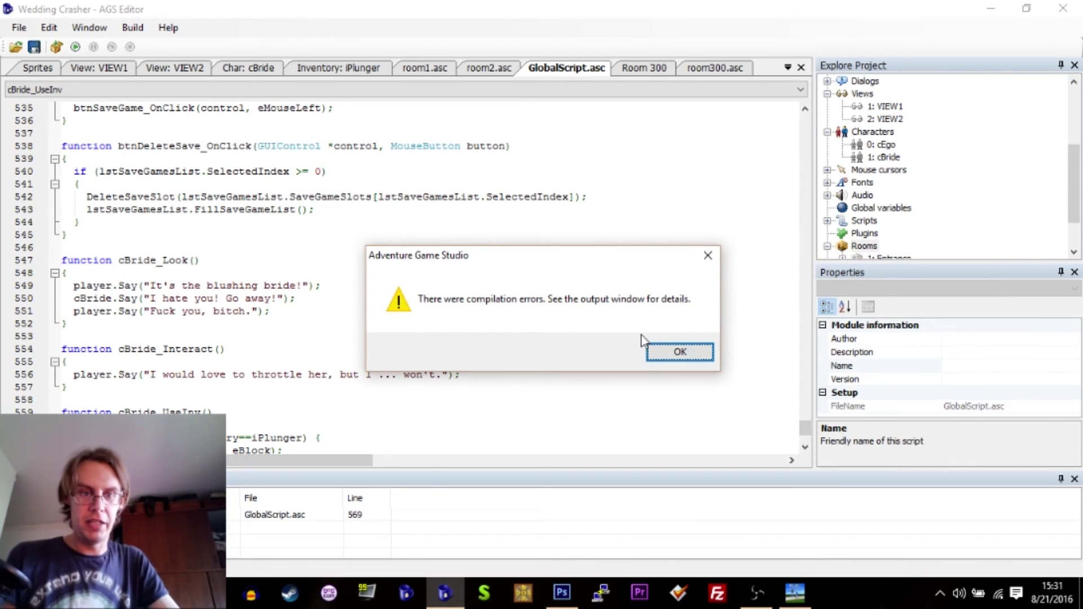
Step: Dismiss the compile error, add the missing closing brace to the plunger check, and save
left_click(666, 359)
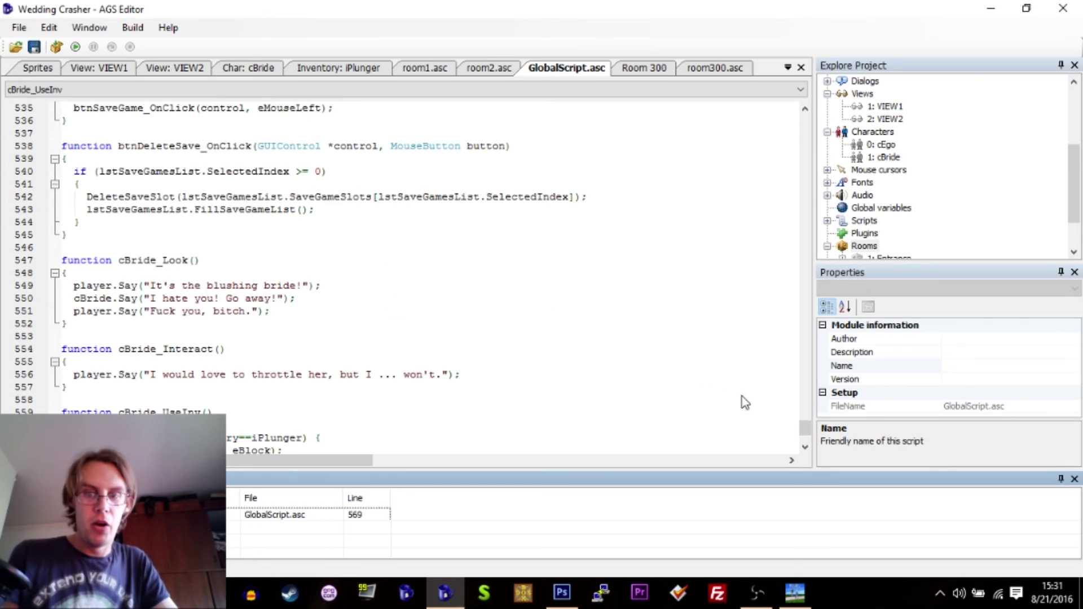
scroll(805, 433, "down", 3)
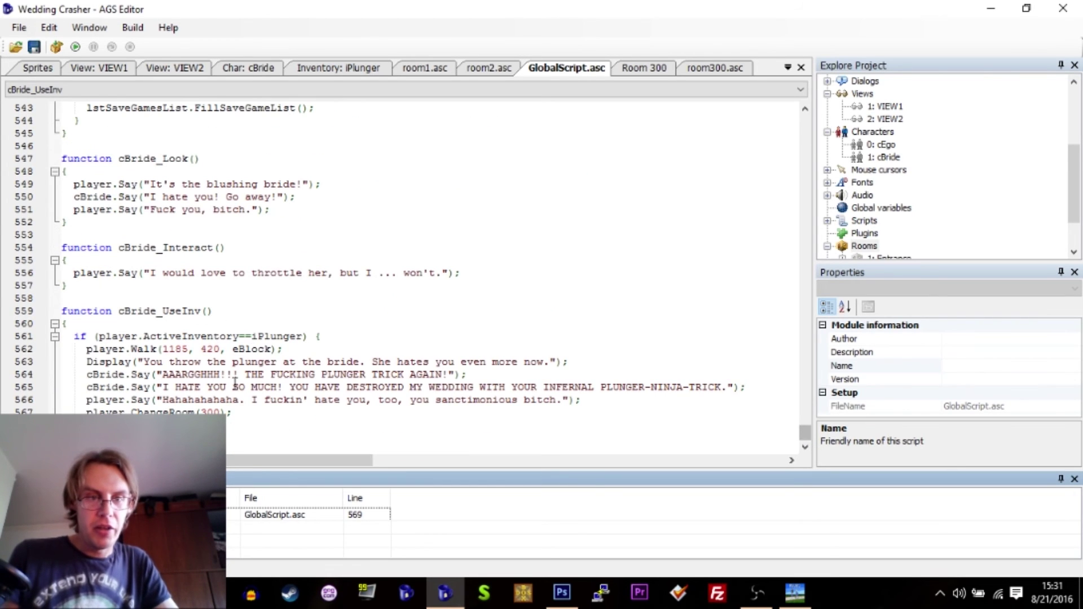
left_click(314, 338)
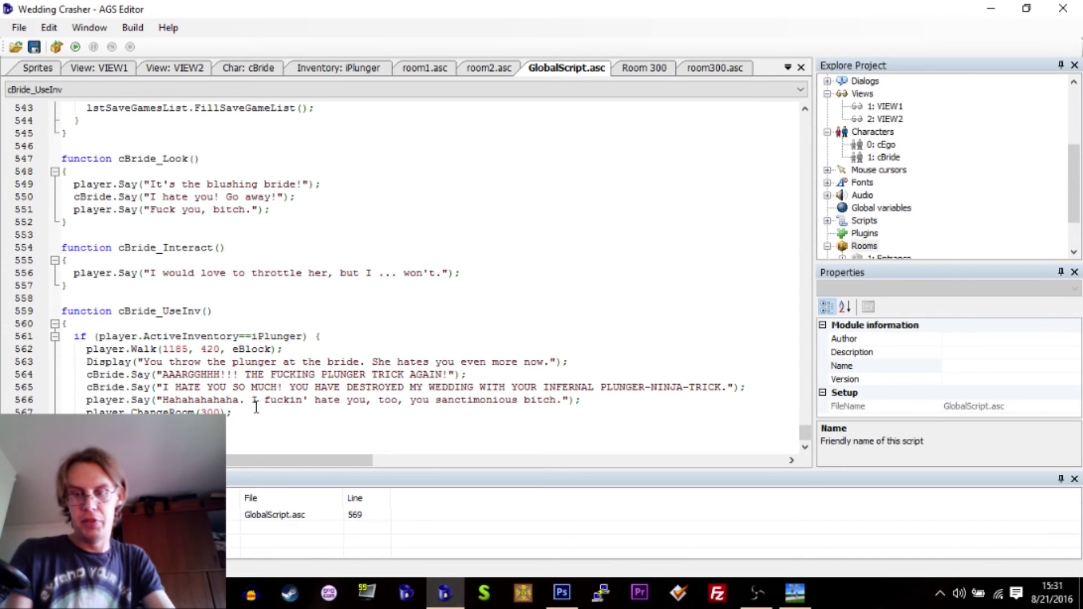
type("}")
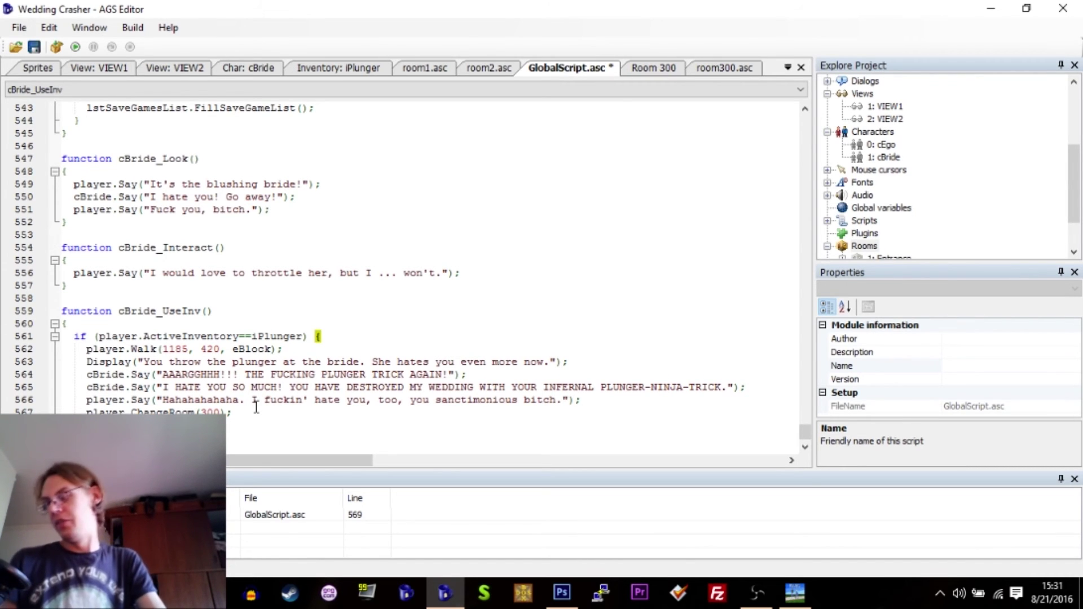
key("ctrl+s")
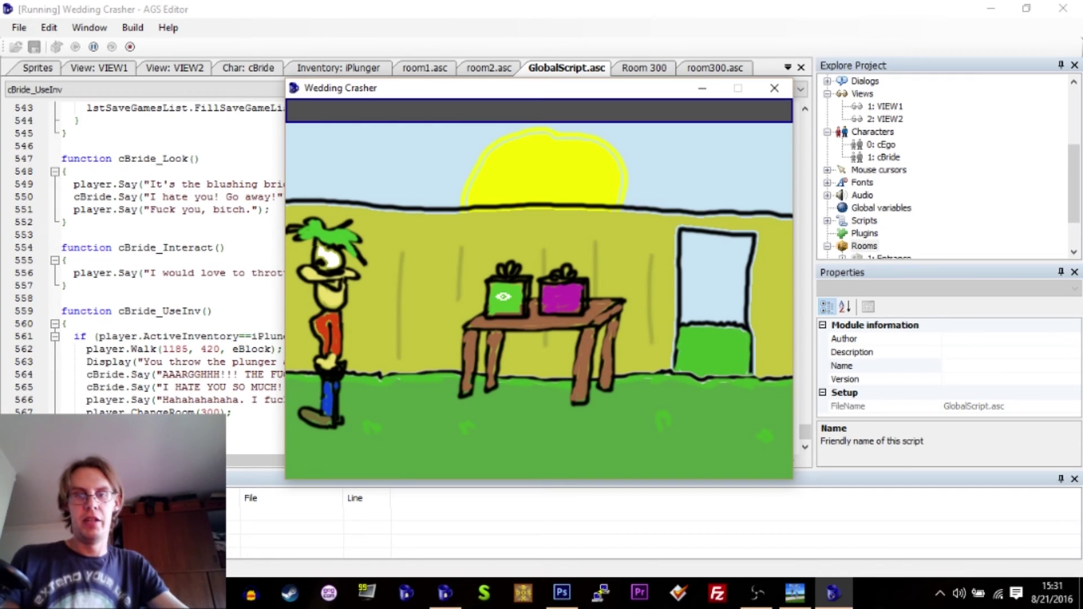
Step: Look at the green present and drag the game Speed slider to maximum
left_click(502, 297)
left_click(501, 294)
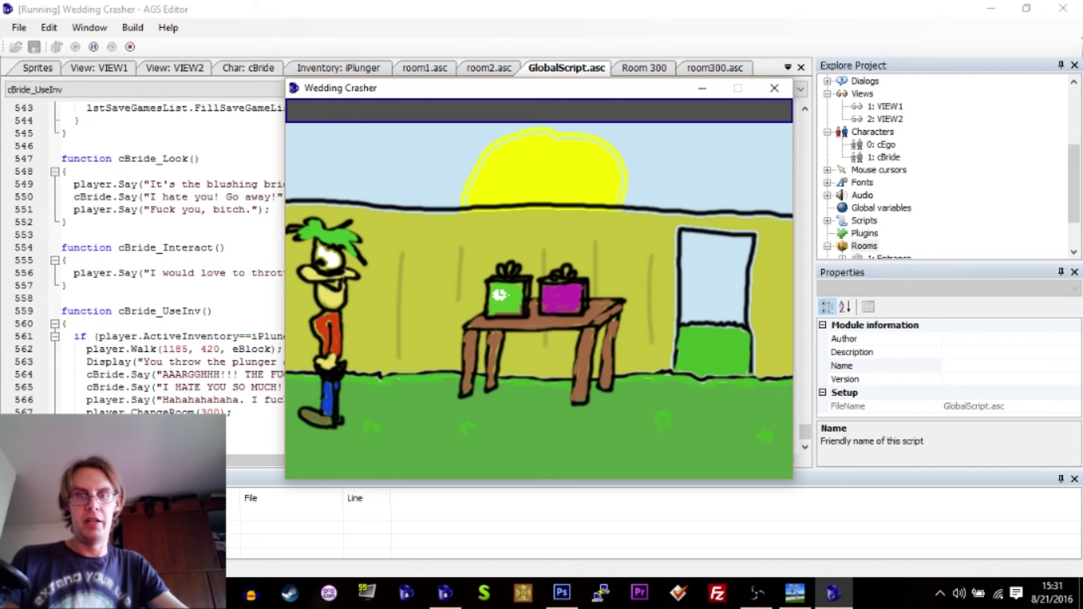
left_click(502, 303)
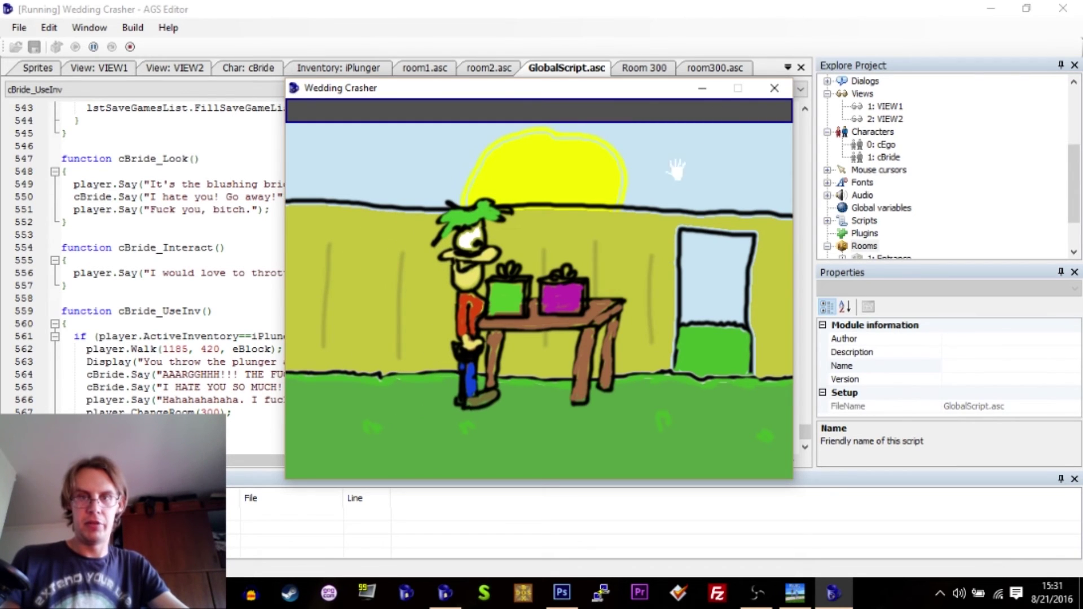
left_click(759, 132)
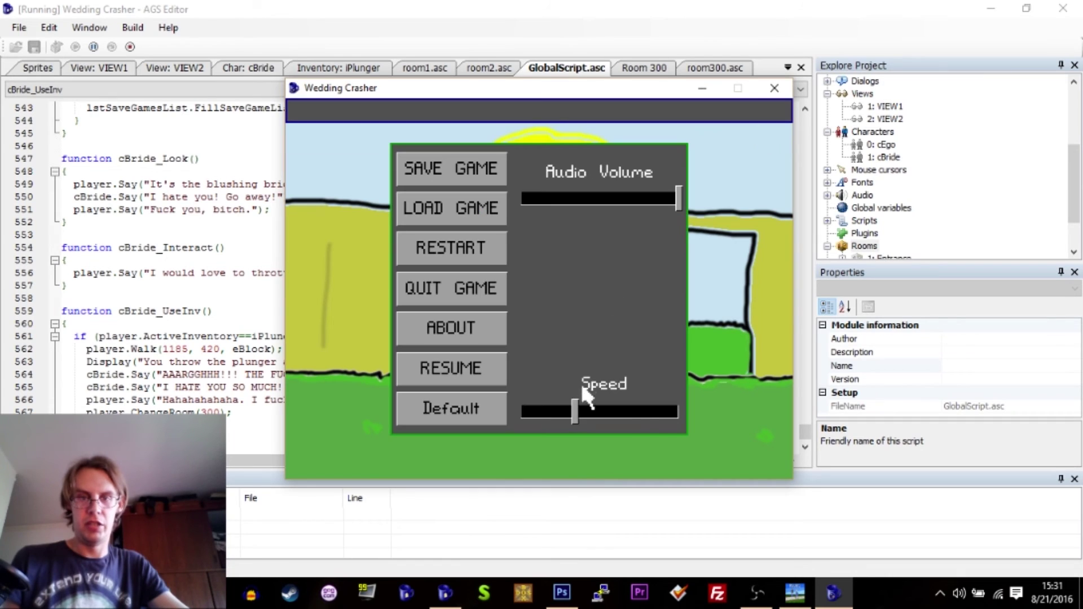
left_click_drag(576, 411, 666, 415)
left_click(439, 369)
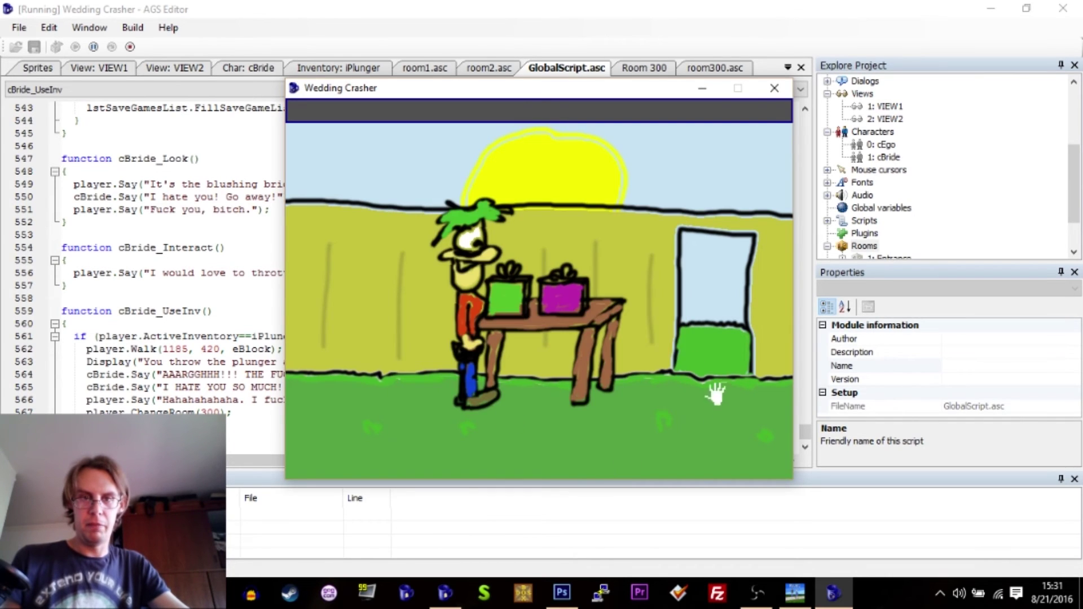
Step: Re-examine the present, check the inventory, and walk through the door into the GIFTS room
left_click(513, 300)
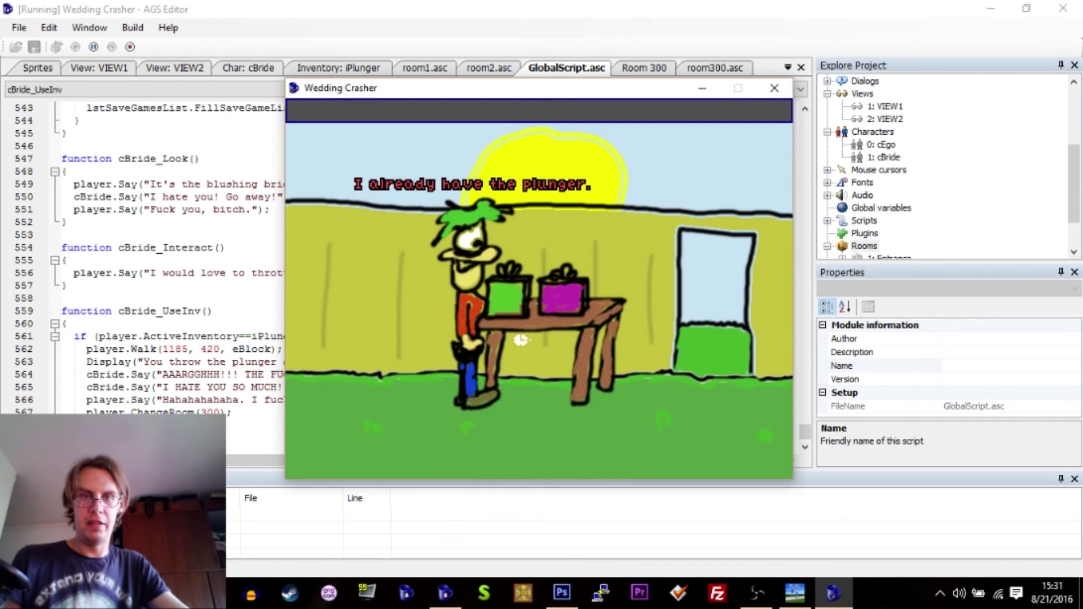
left_click(509, 303)
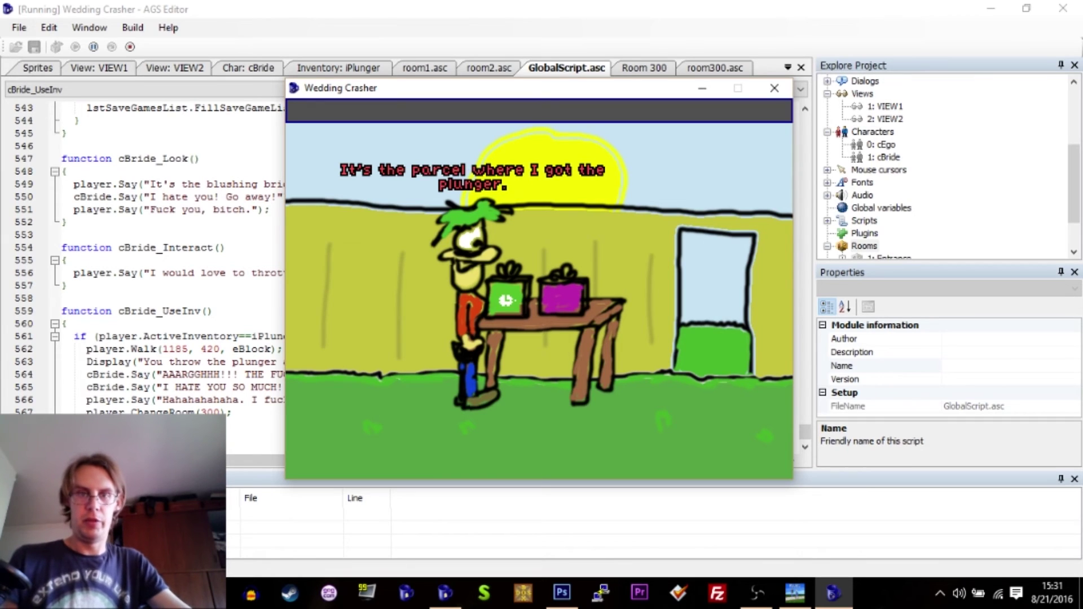
left_click(512, 112)
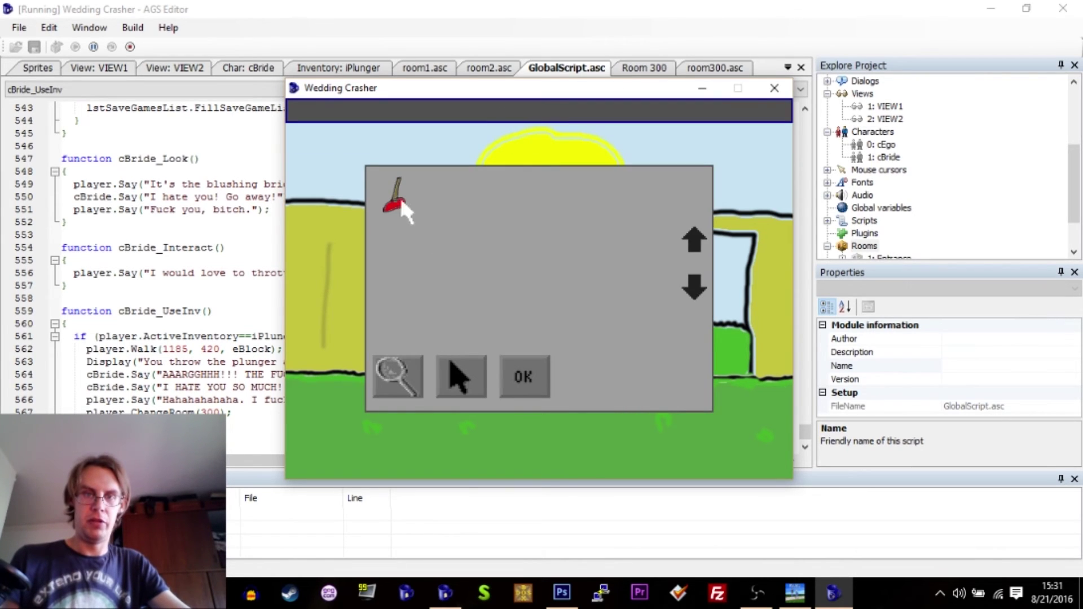
left_click(526, 374)
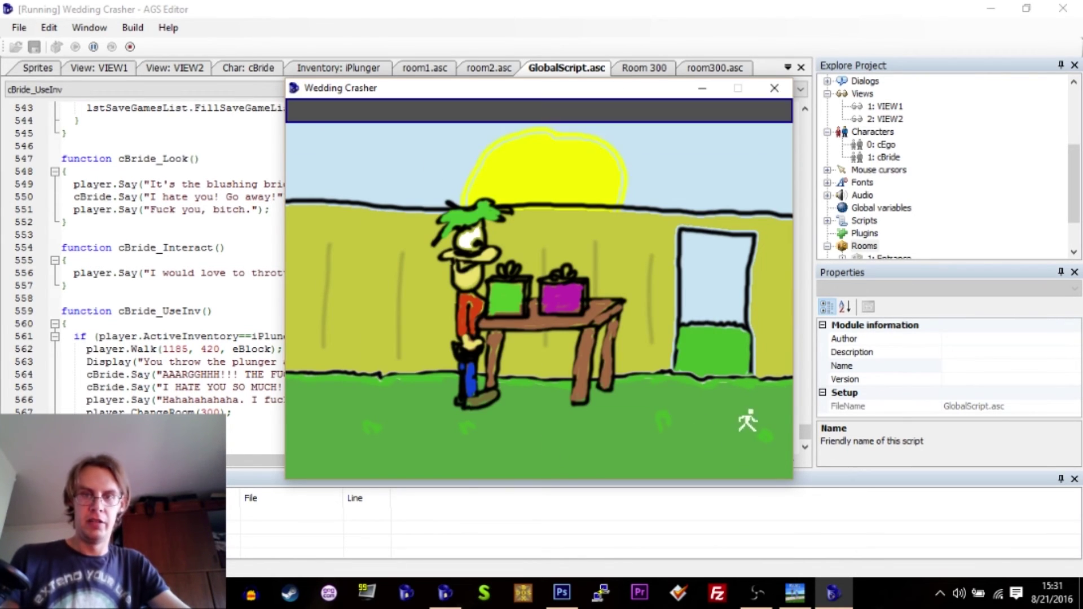
left_click(712, 308)
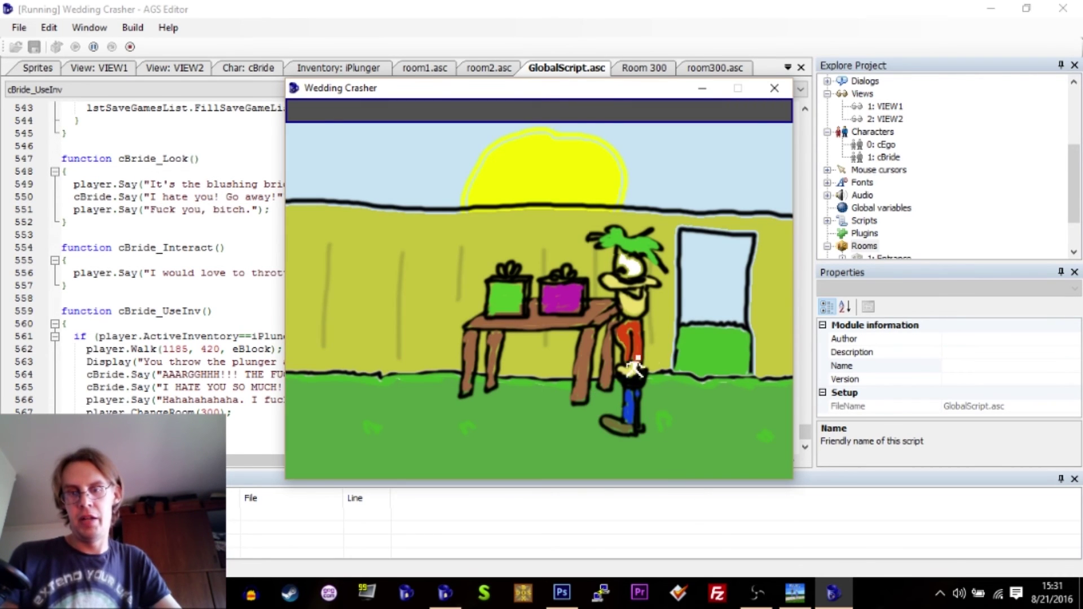
left_click(532, 398)
left_click(716, 471)
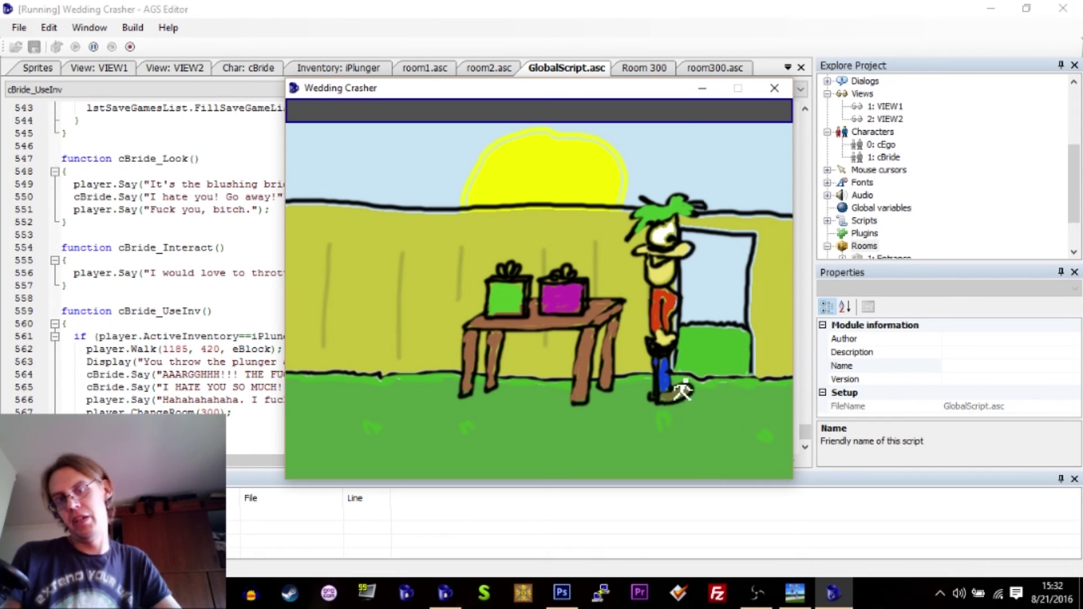
left_click(730, 395)
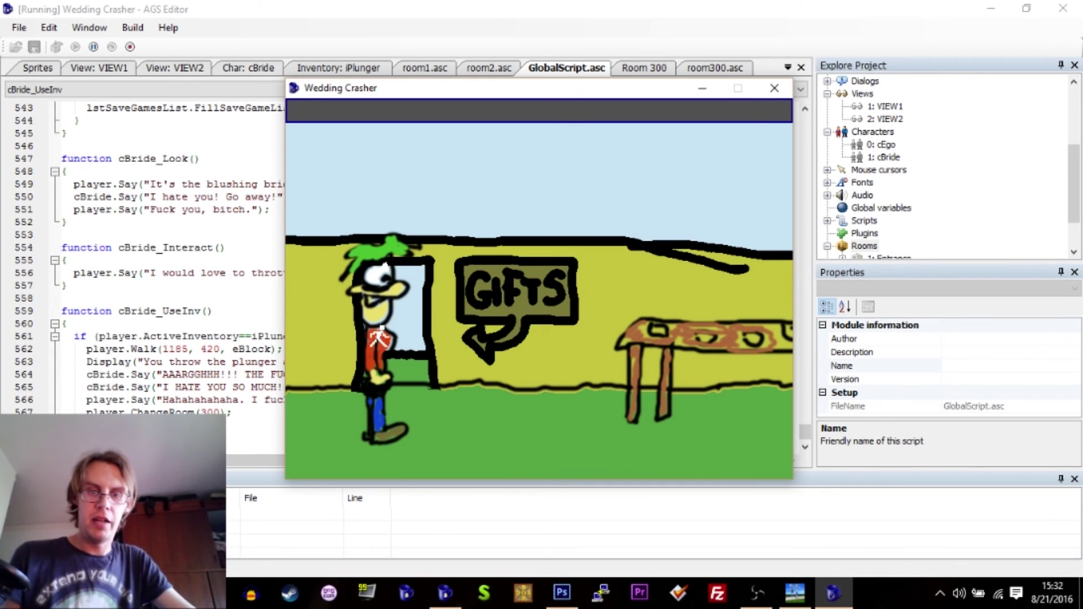
Step: Walk past the GIFTS table to the bride, then look at and interact with her
left_click(531, 442)
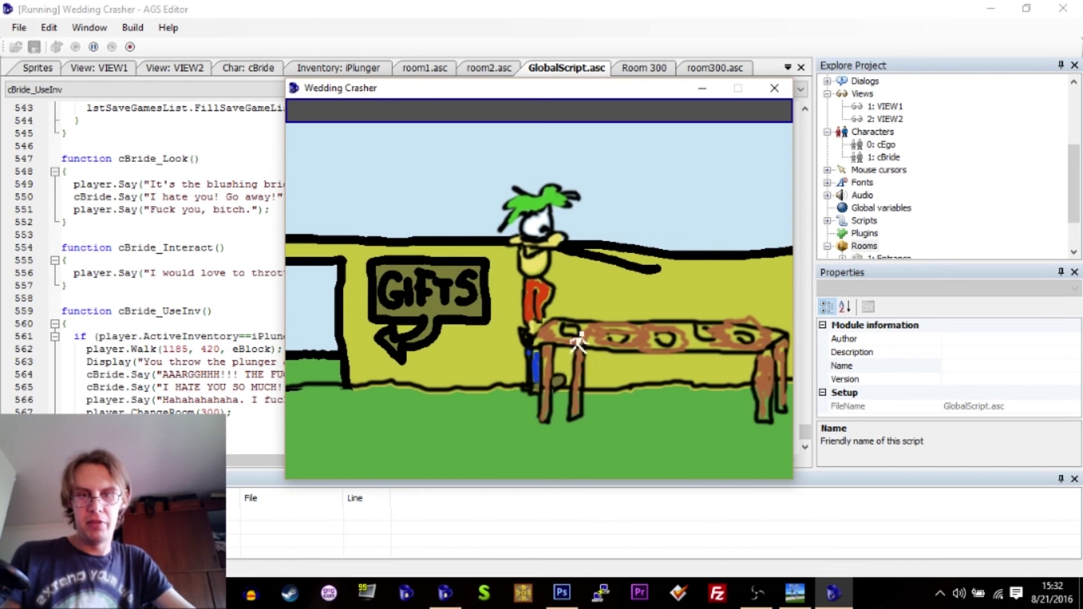
right_click(498, 350)
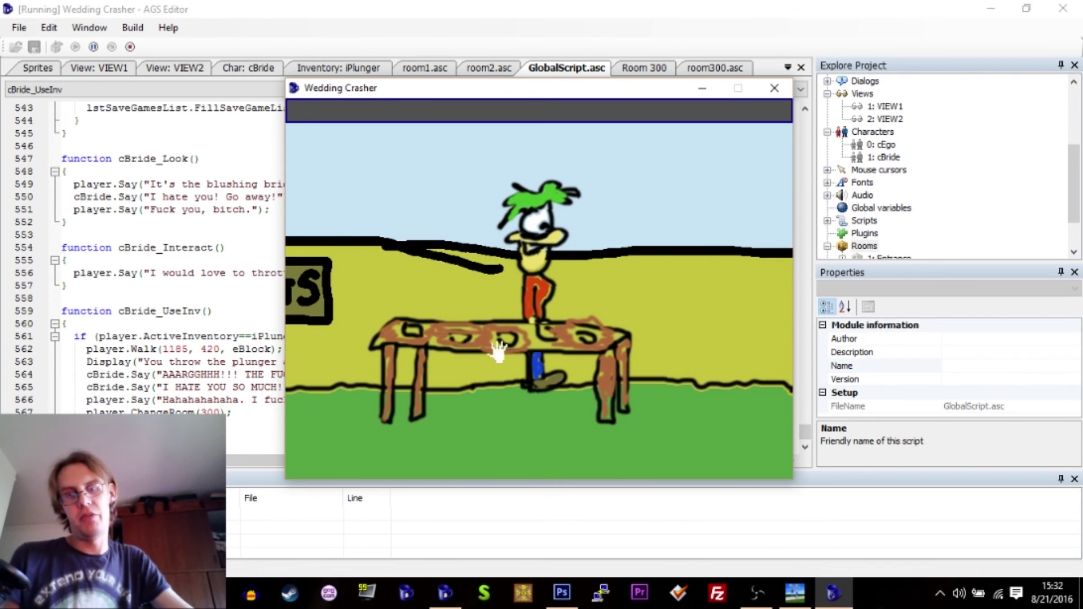
left_click(716, 469)
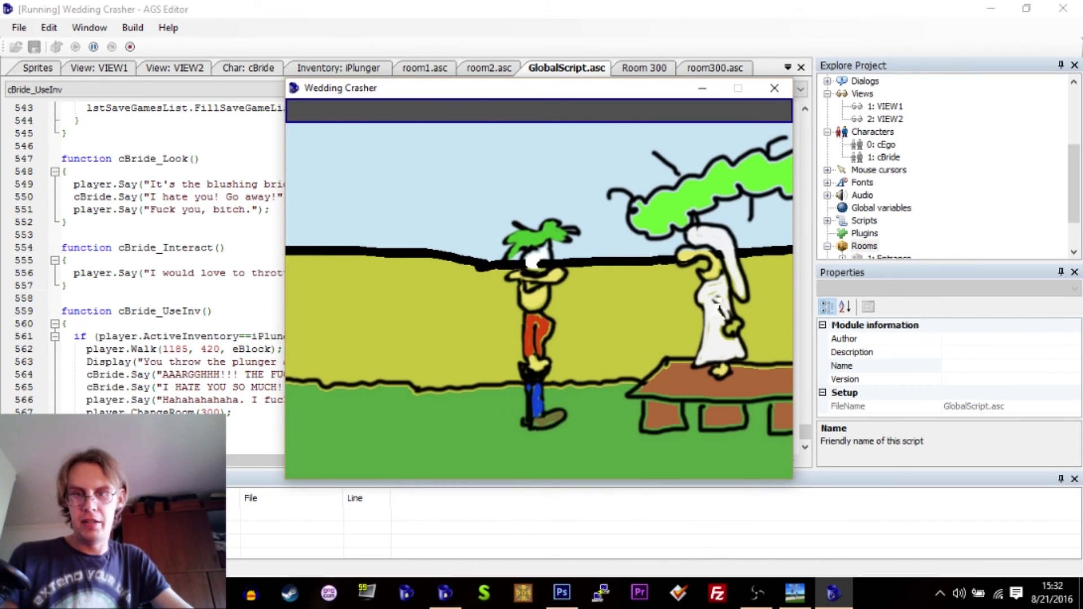
left_click(669, 296)
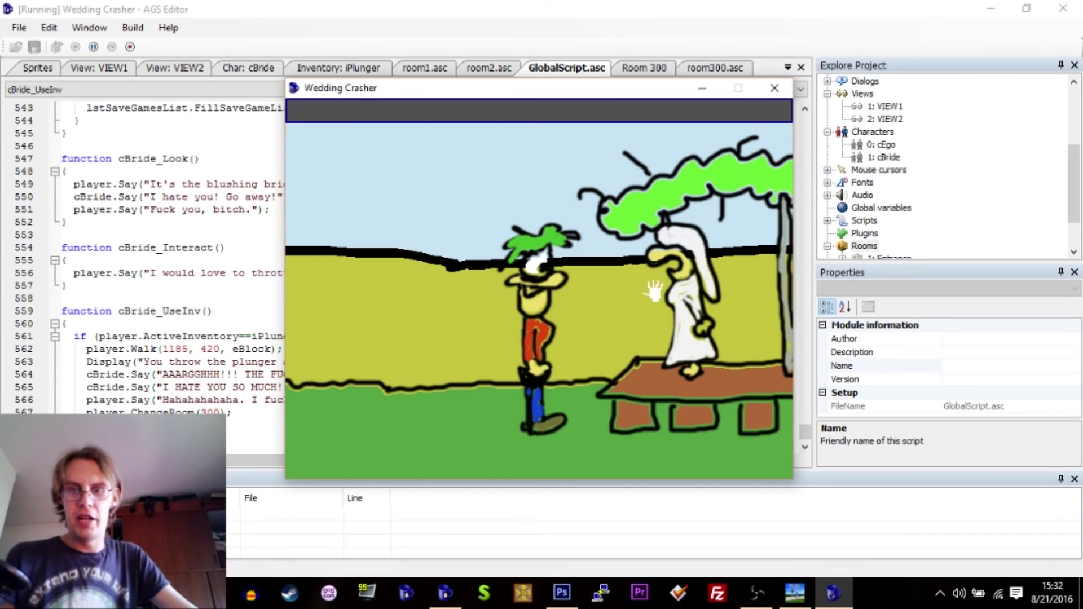
left_click(677, 298)
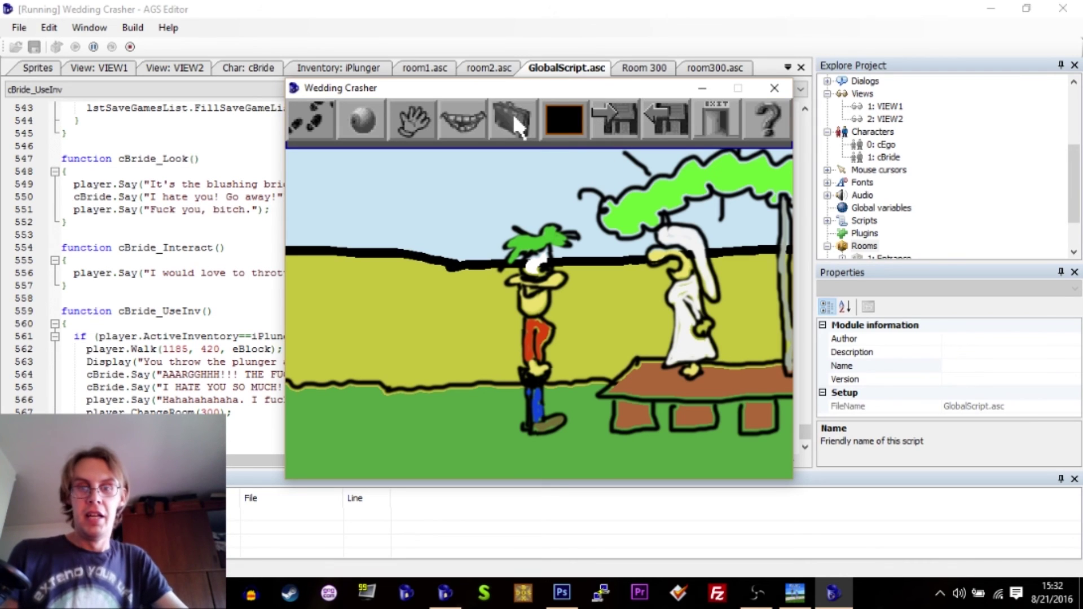
Step: Select the plunger from the inventory and use it on the bride
left_click(512, 112)
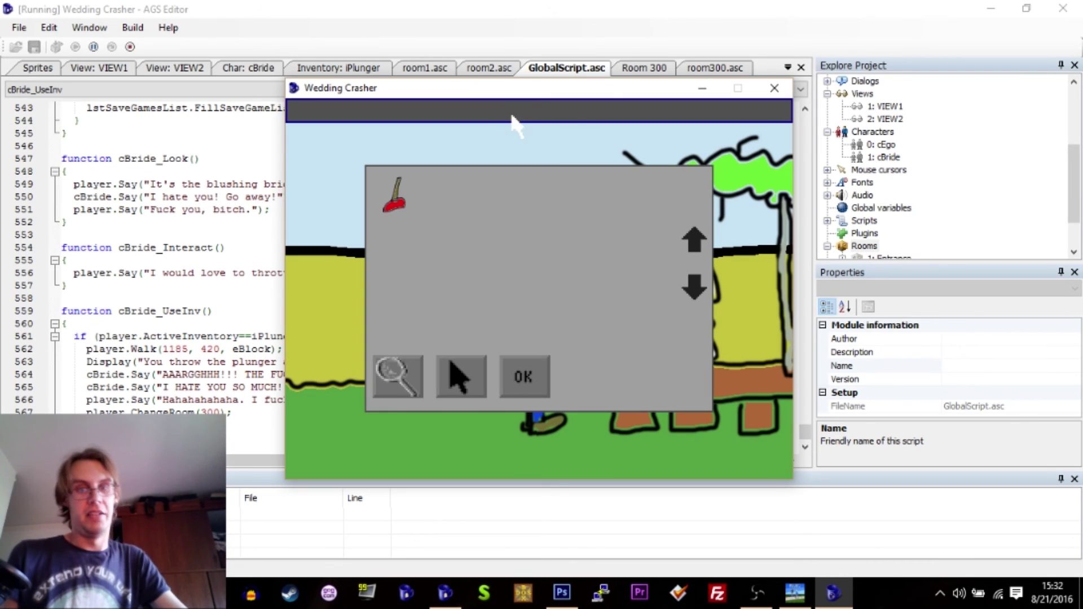
left_click(402, 195)
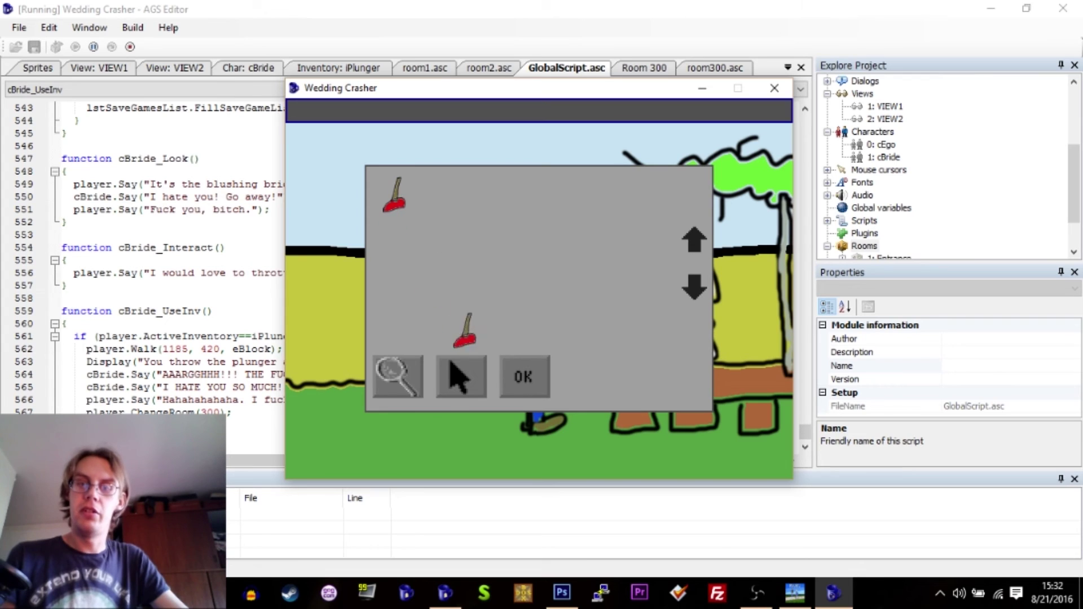
left_click(515, 373)
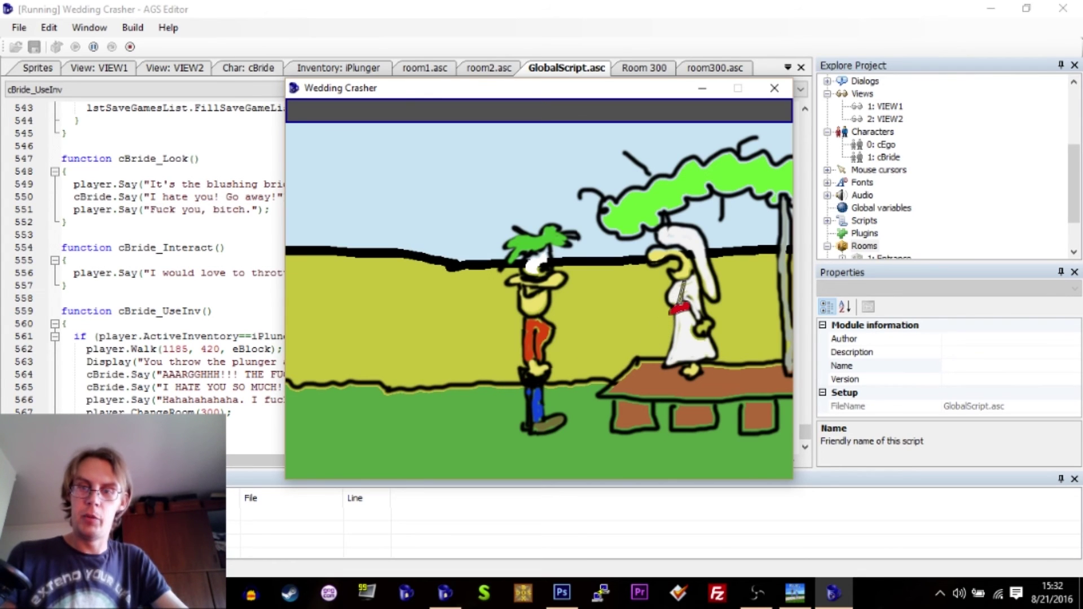
left_click(682, 298)
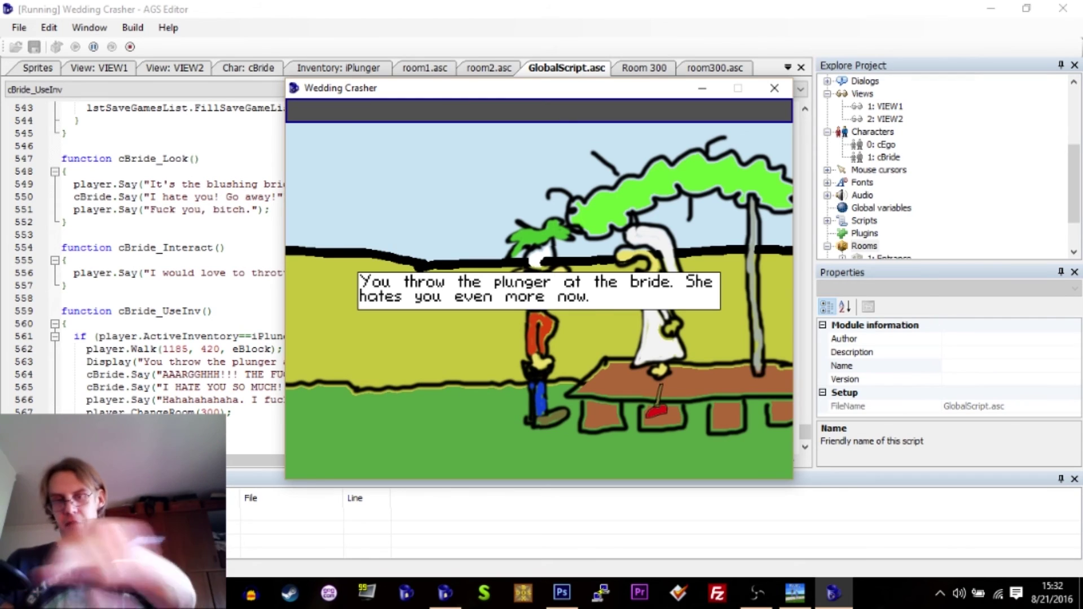
Step: Advance through the plunger message and the bride's exchange to the end screen
left_click(656, 410)
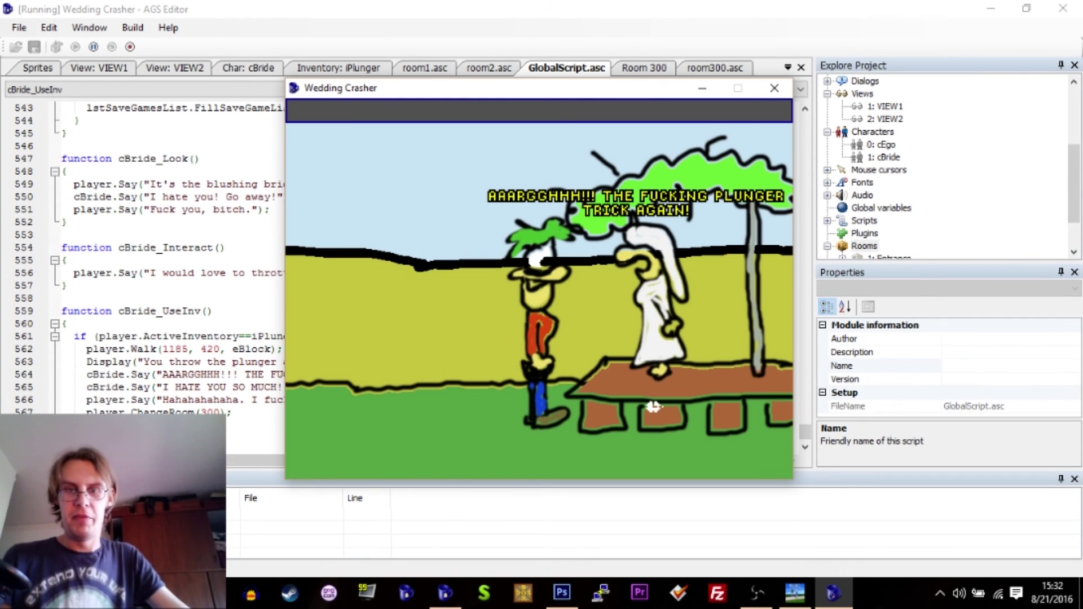
left_click(654, 408)
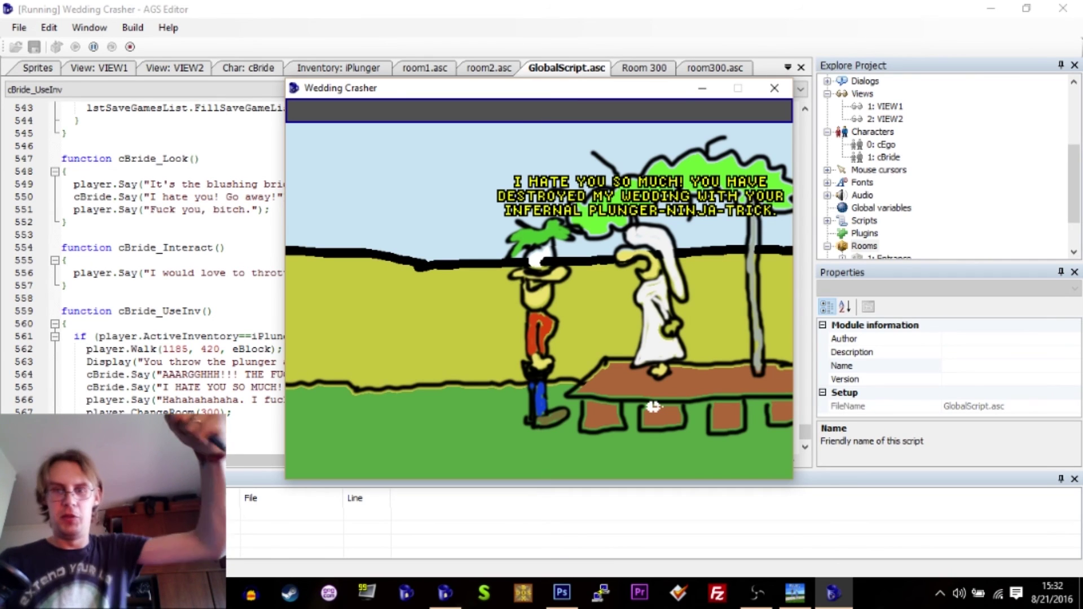
left_click(655, 407)
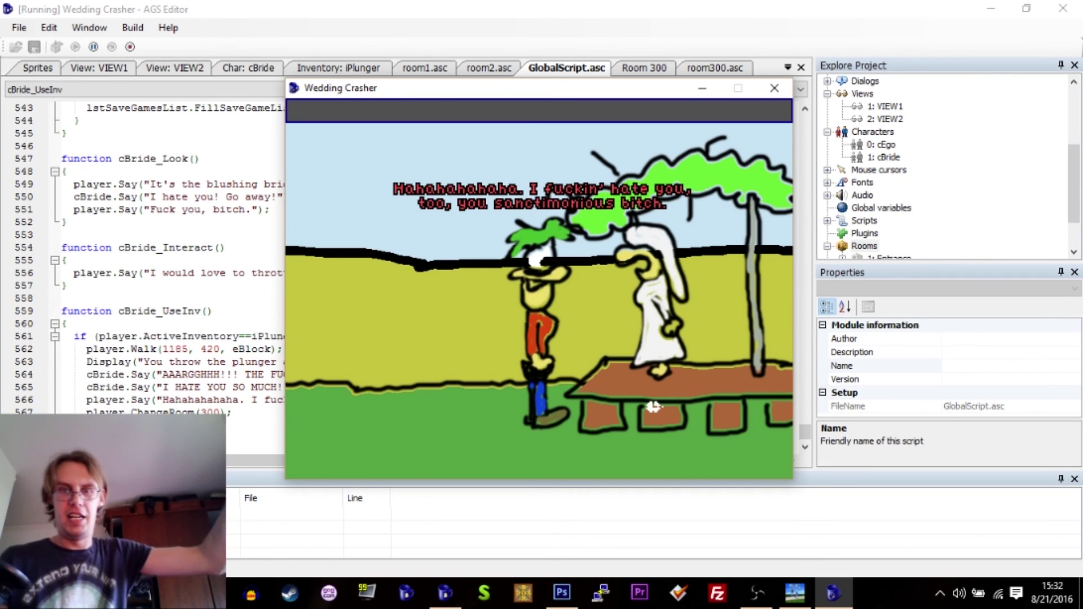
left_click(654, 407)
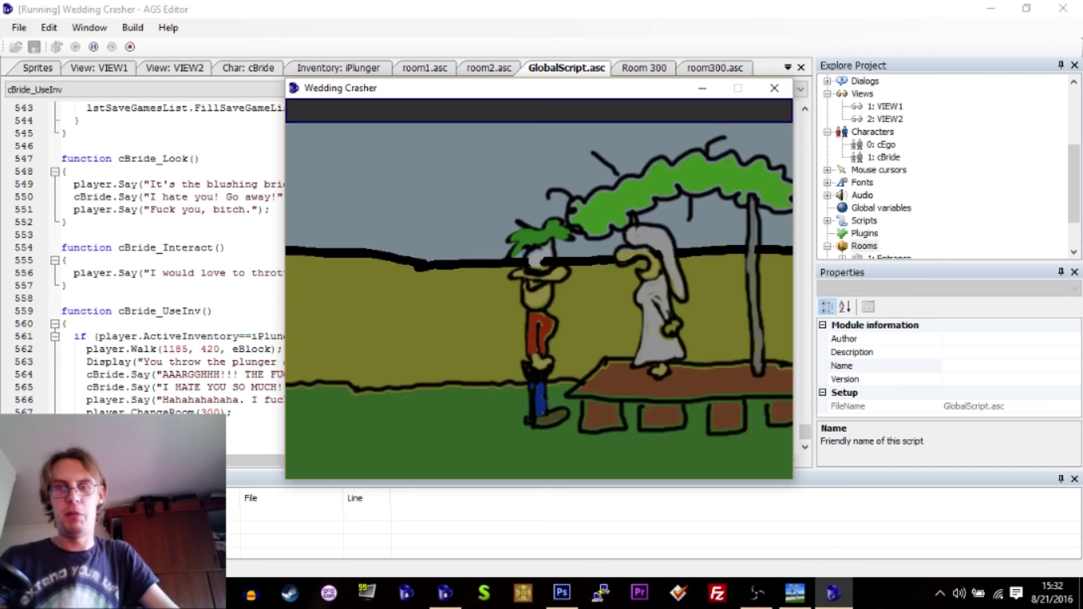